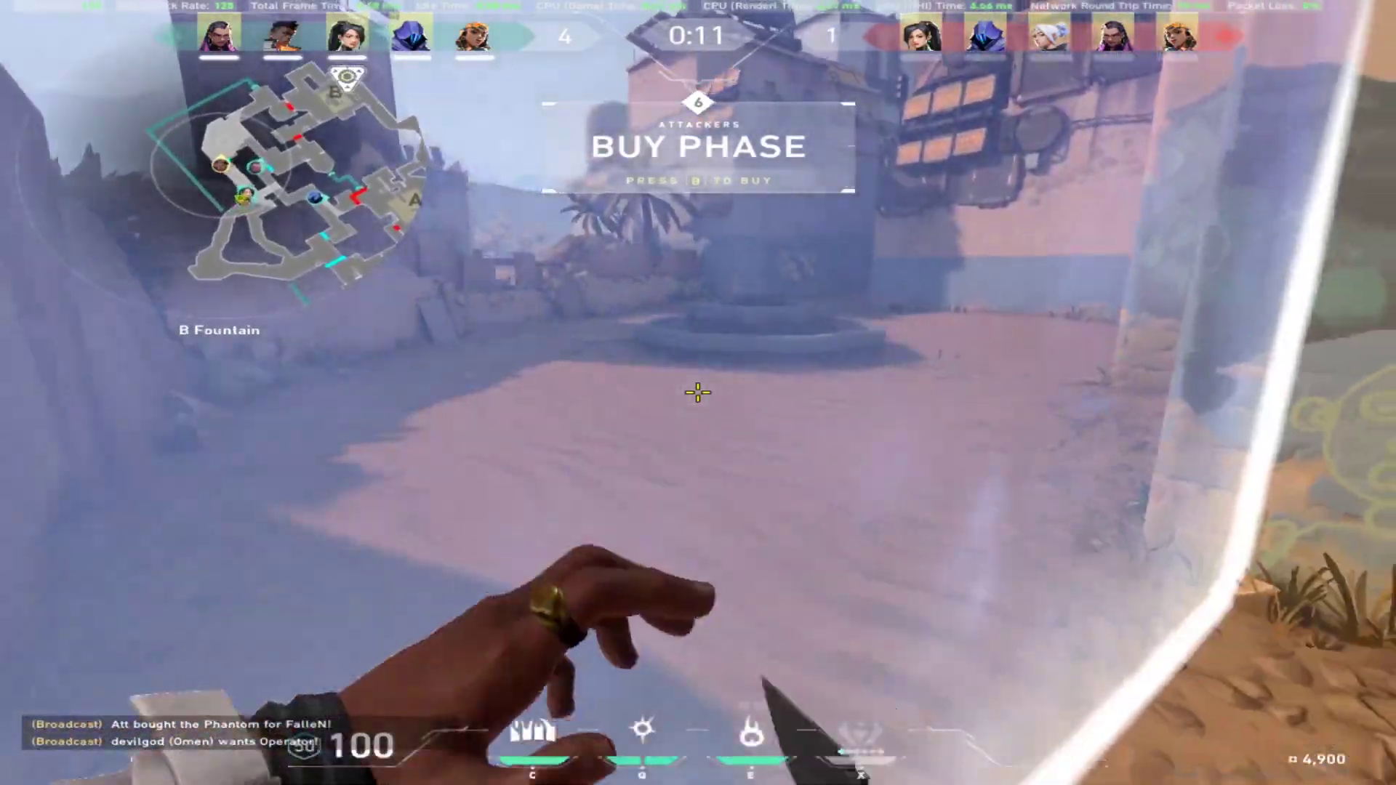
pyautogui.press('2')
pyautogui.press('3')
pyautogui.press('w')
pyautogui.click(698, 393)
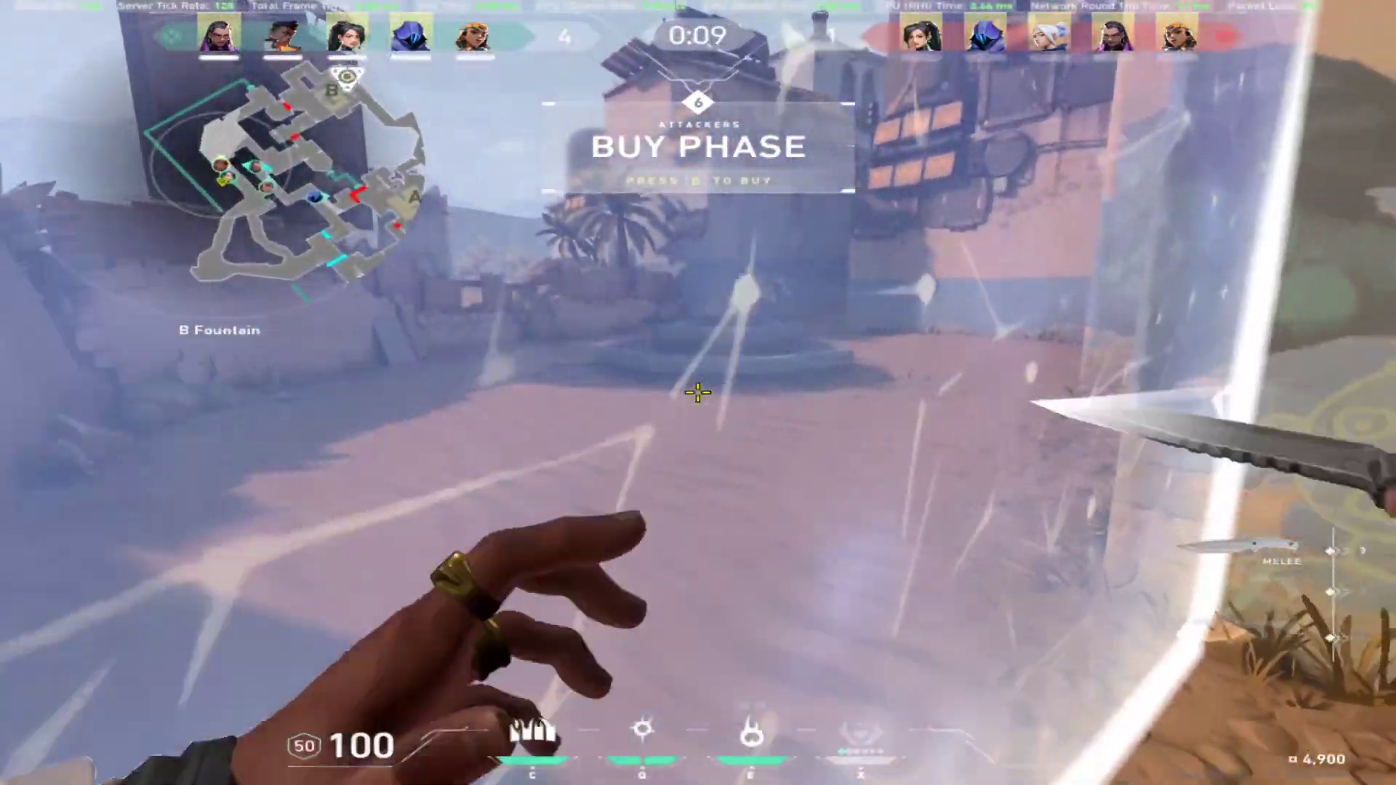
pyautogui.press('s')
pyautogui.press('w')
pyautogui.click(698, 393)
pyautogui.press('w')
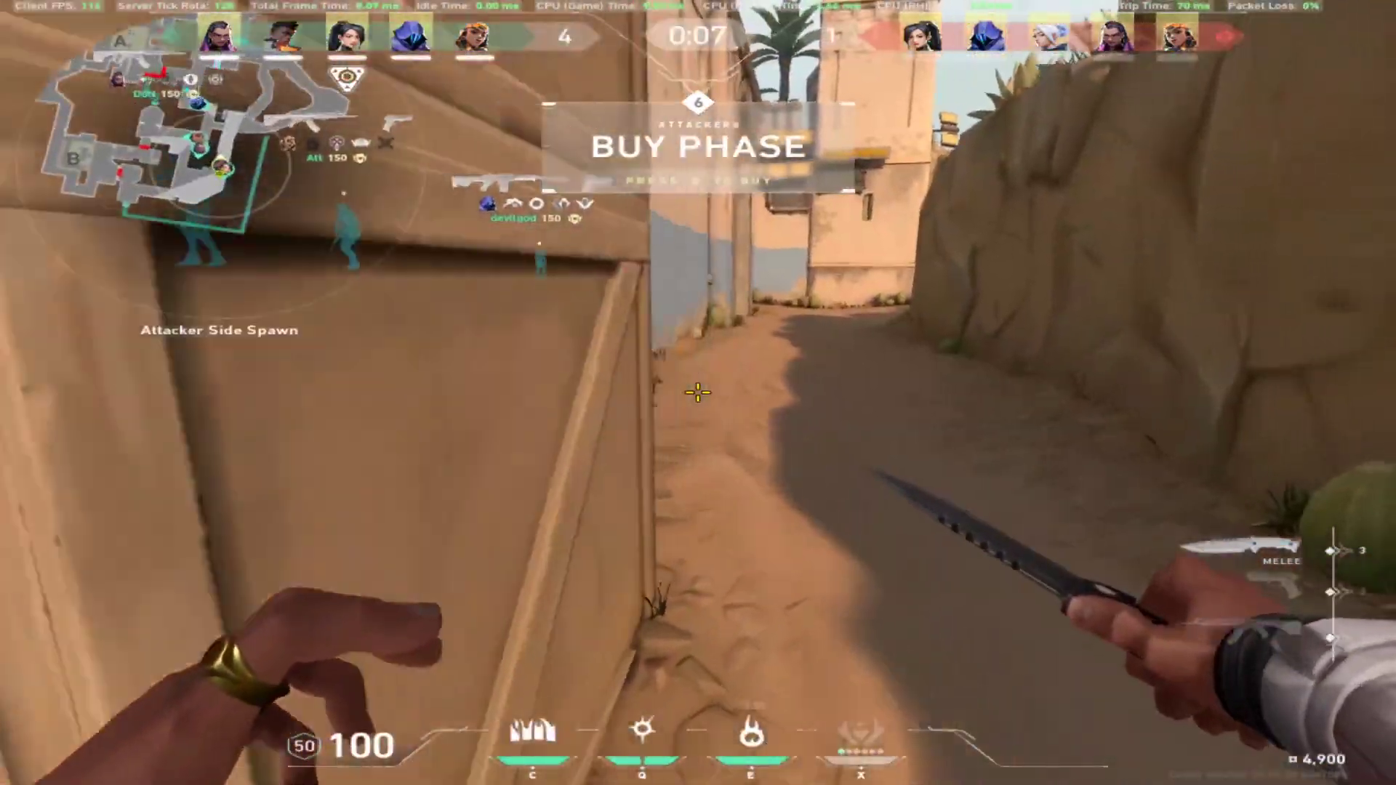
pyautogui.press('w')
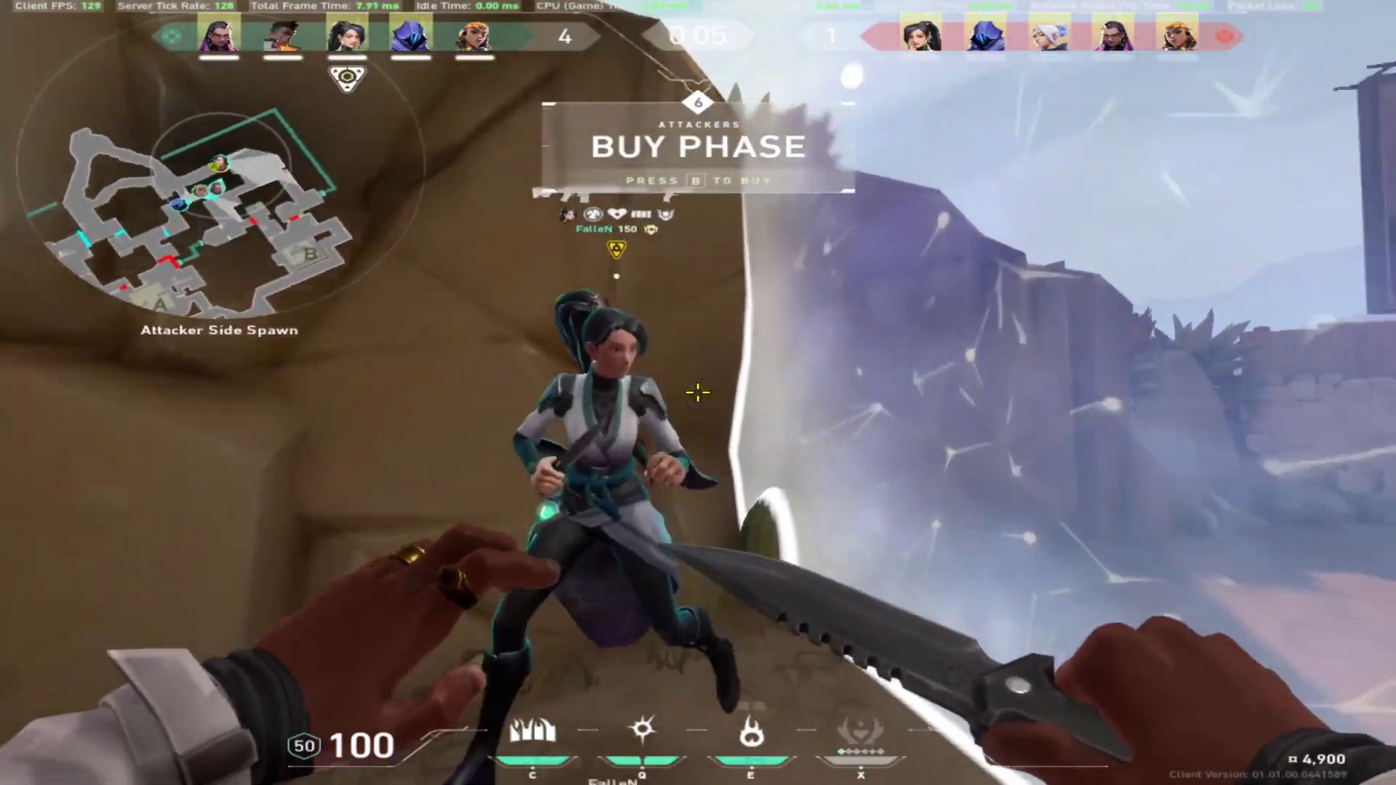
pyautogui.click(699, 393)
pyautogui.click(698, 392)
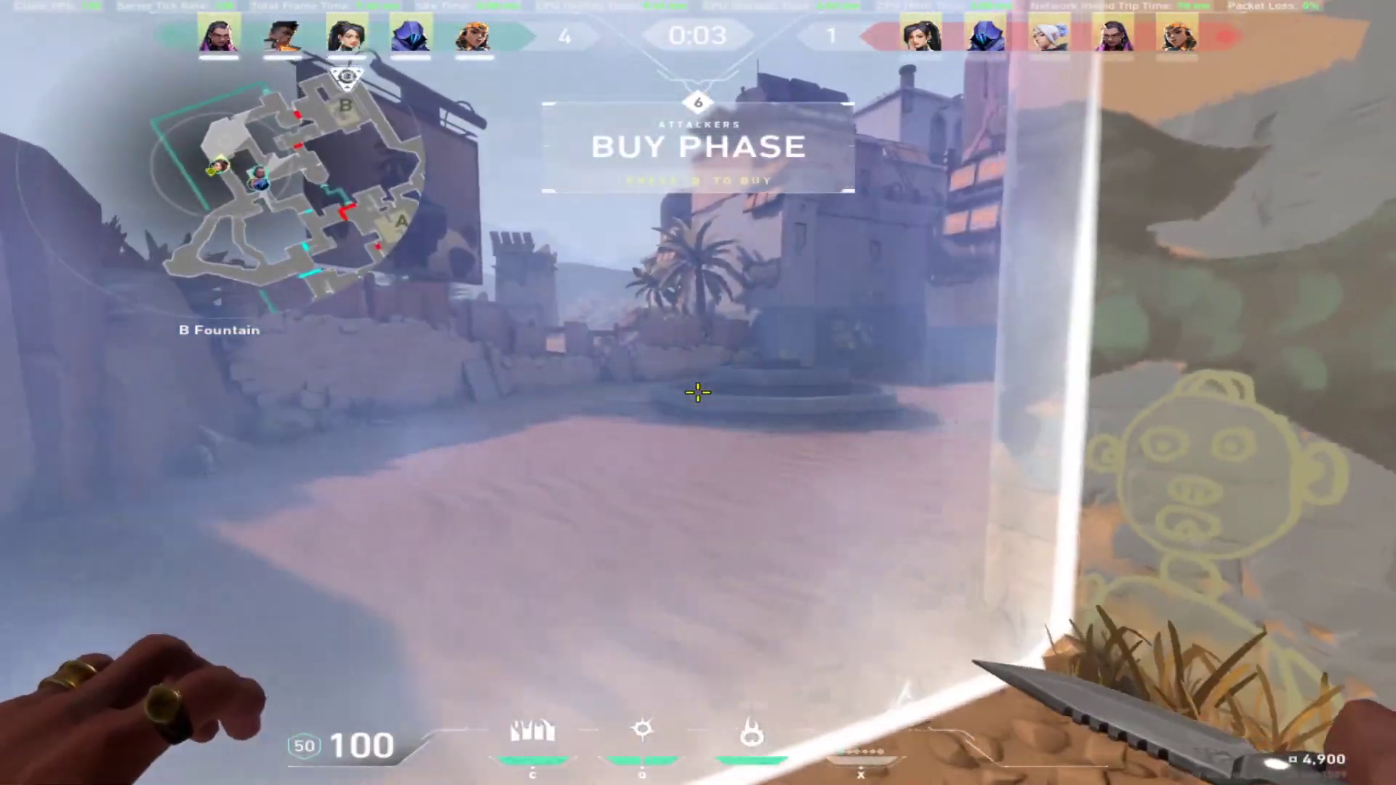
pyautogui.press('Tab')
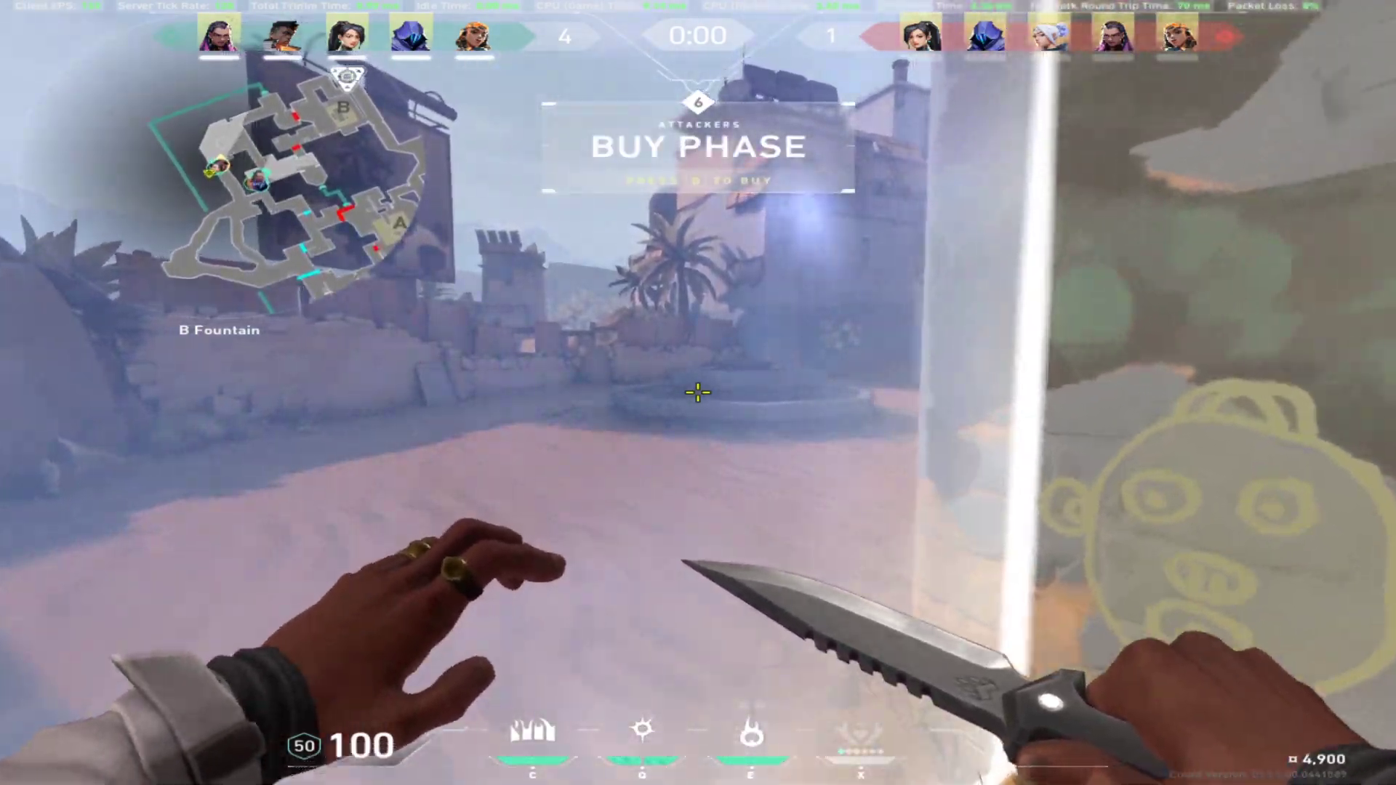
pyautogui.press('a')
pyautogui.click(699, 392)
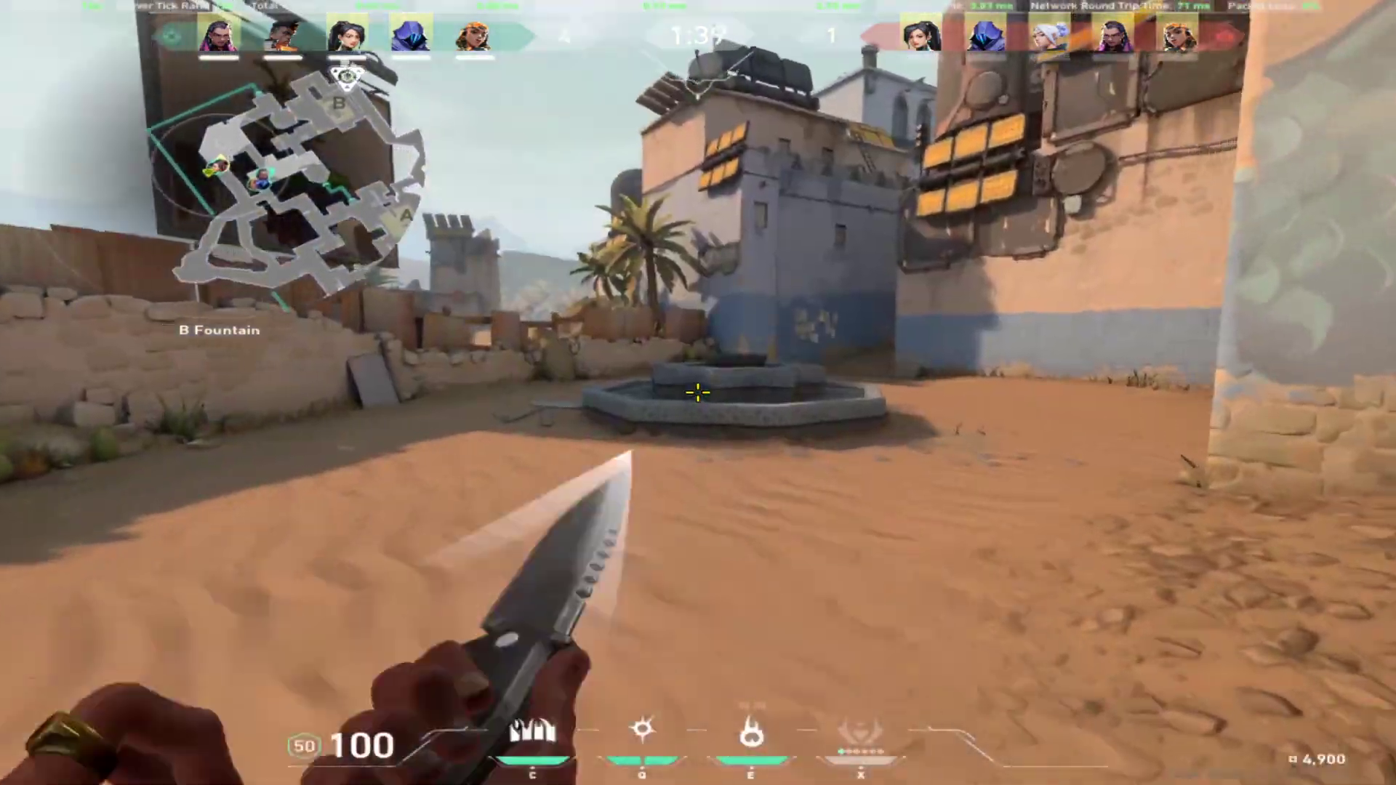
pyautogui.press('1')
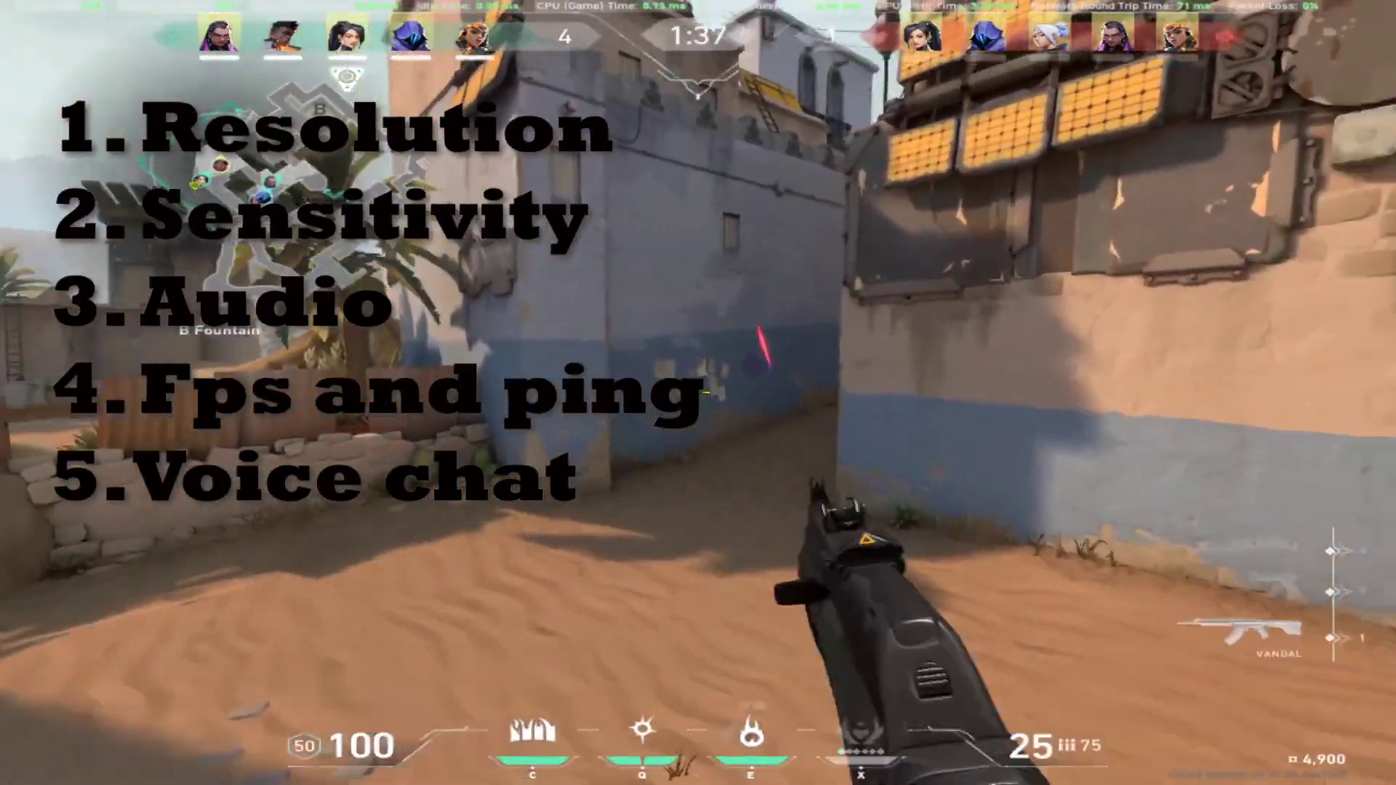
pyautogui.press('3')
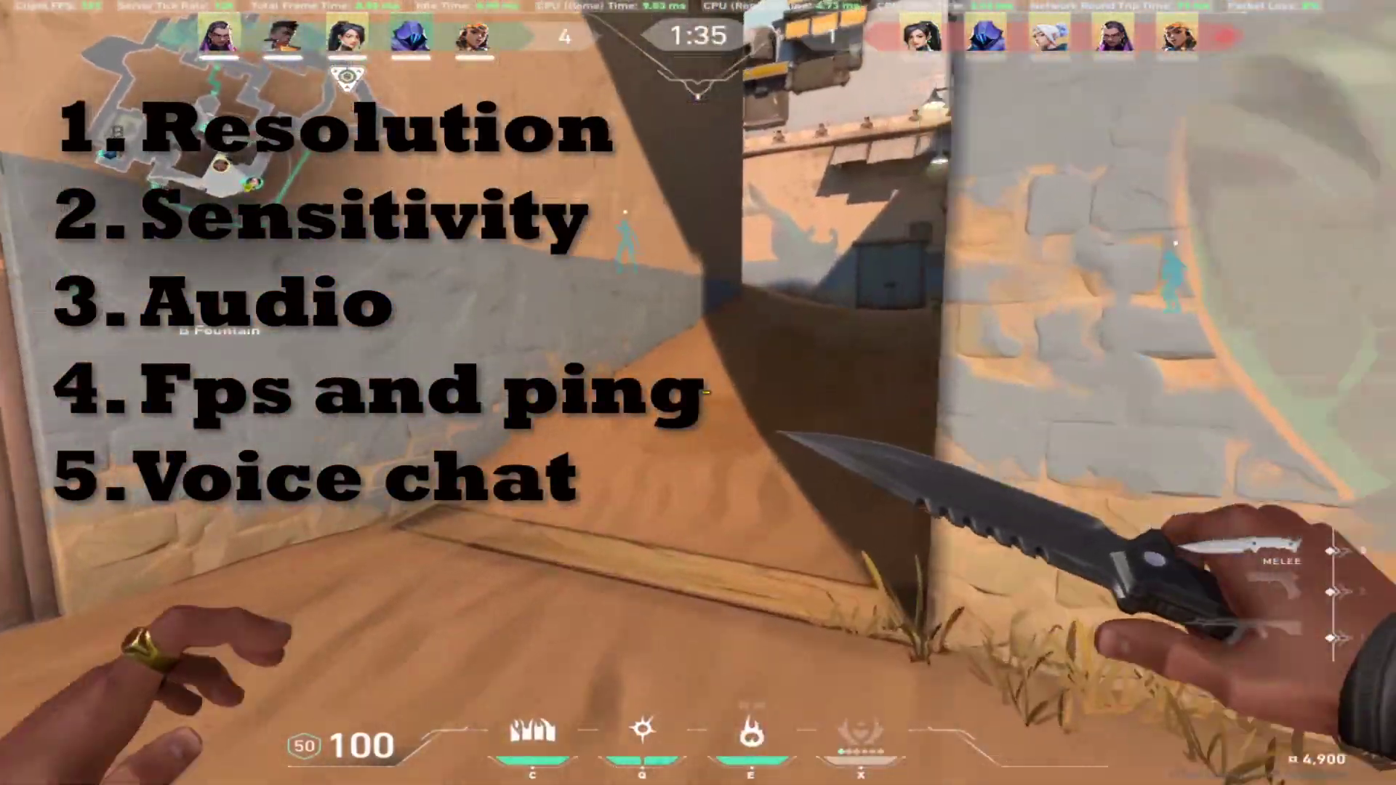
pyautogui.press('1')
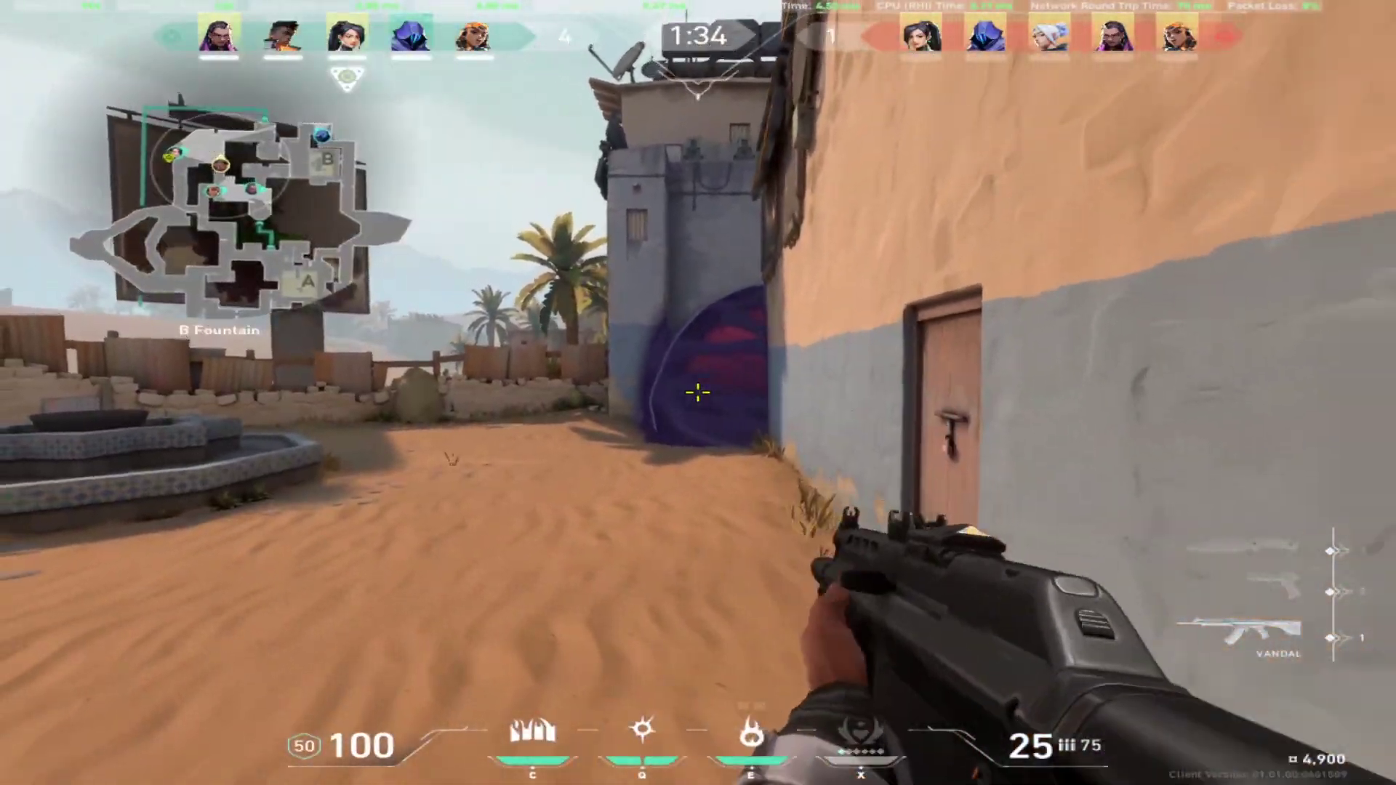
pyautogui.click(698, 392)
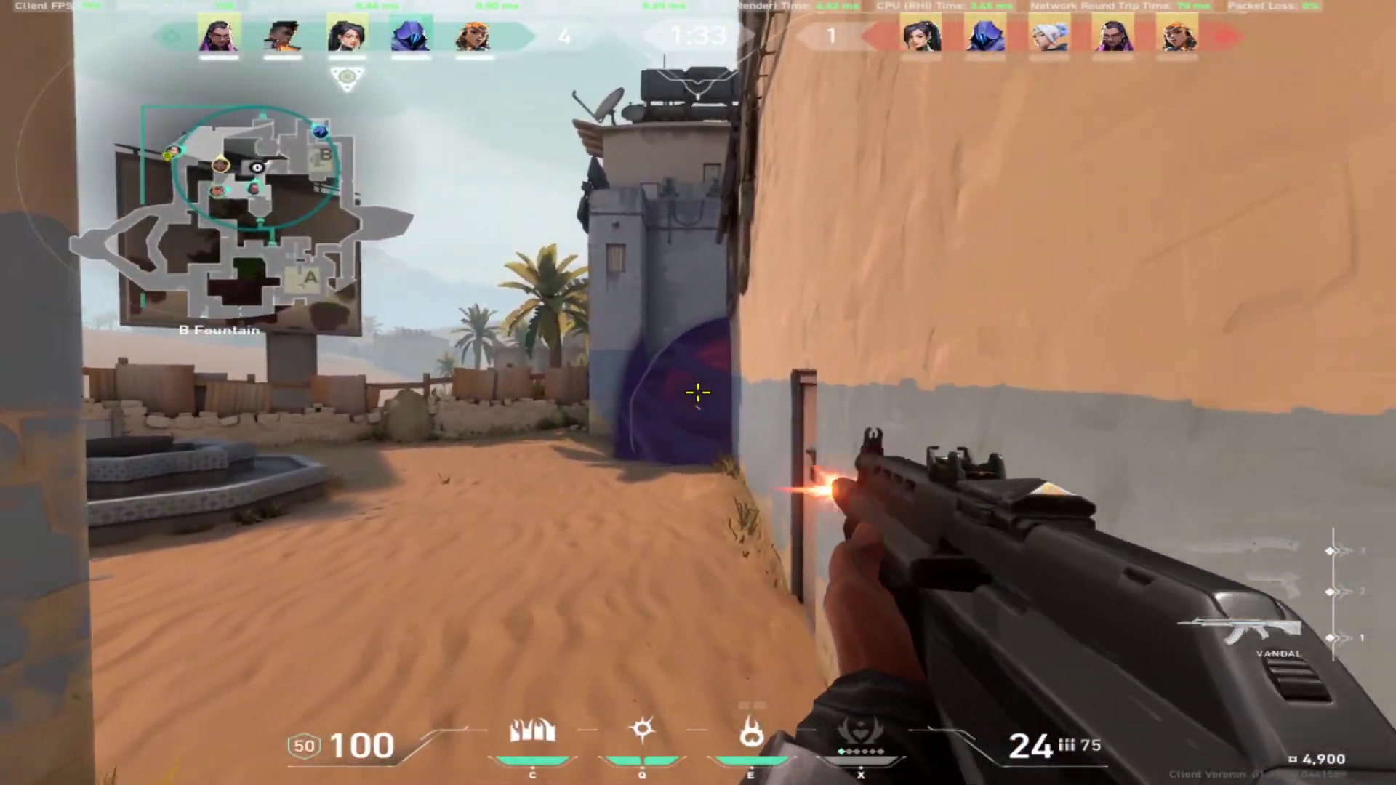
pyautogui.click(698, 392)
pyautogui.click(698, 393)
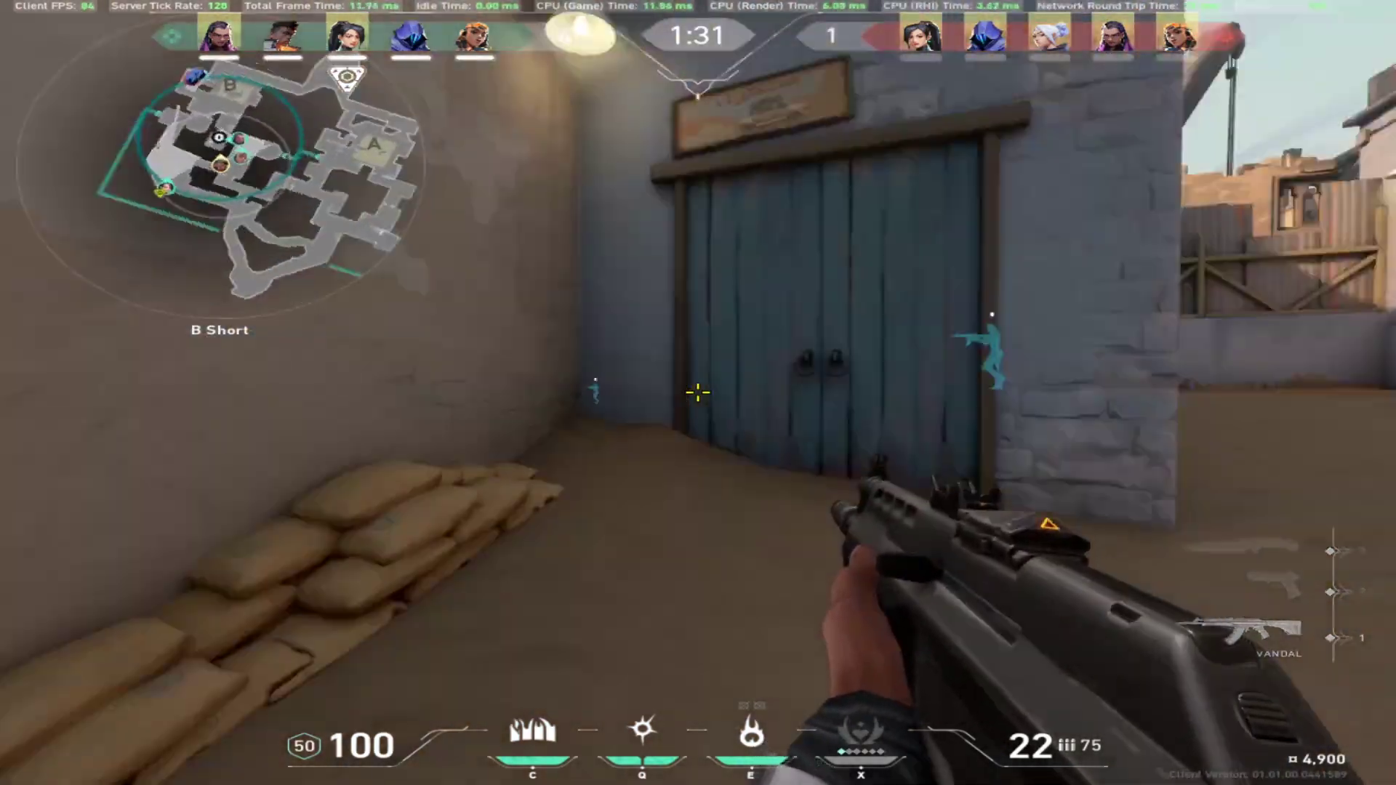
pyautogui.press('r')
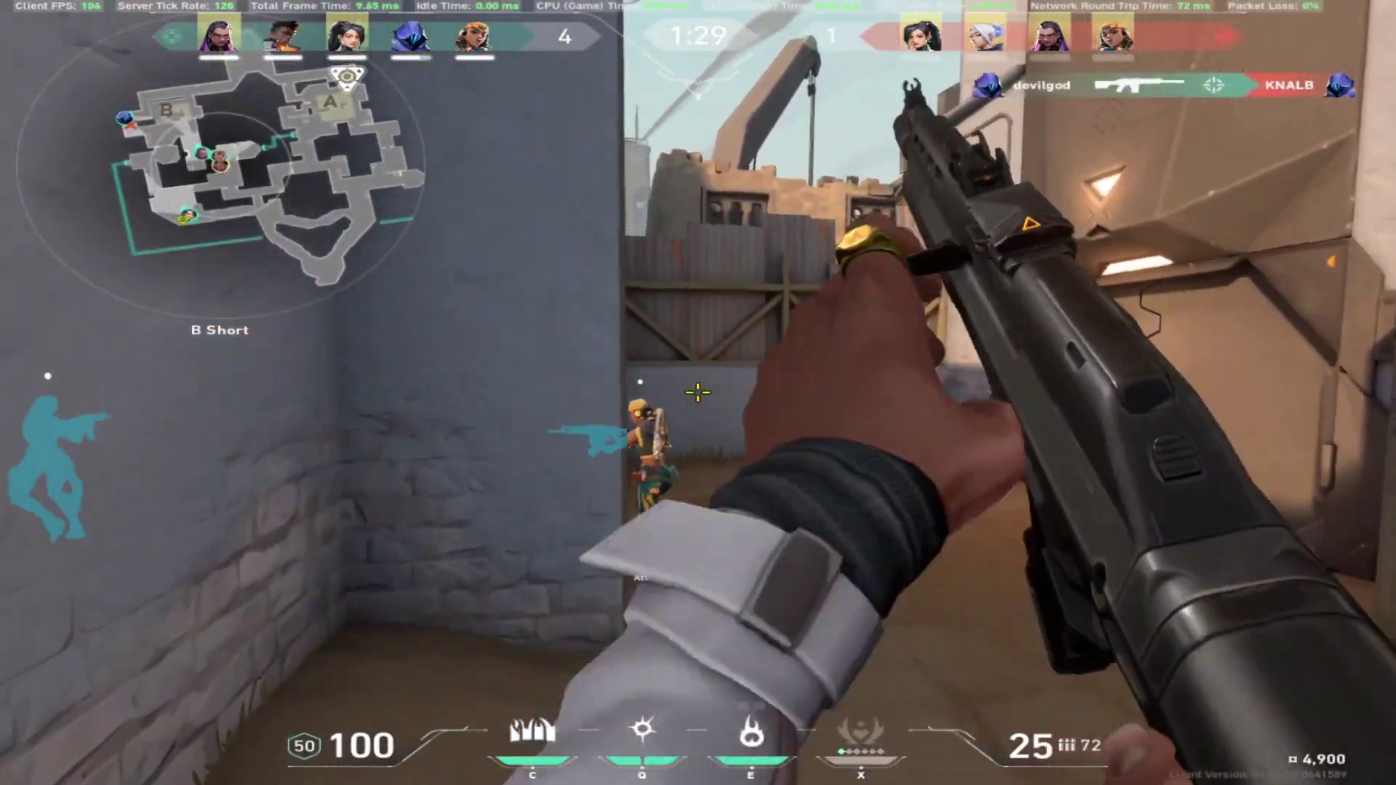
pyautogui.press('3')
pyautogui.press('1')
pyautogui.press('w')
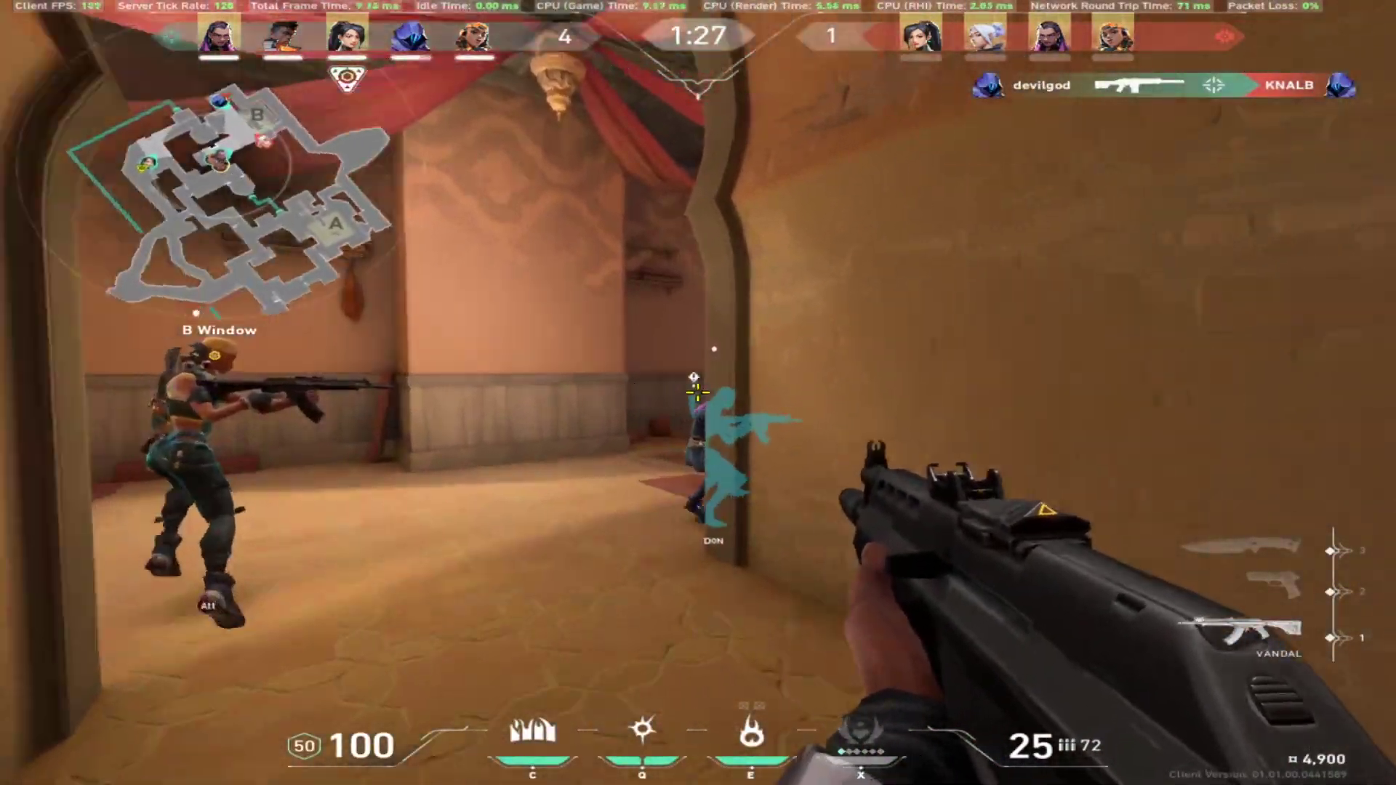
pyautogui.press('w')
pyautogui.press('space')
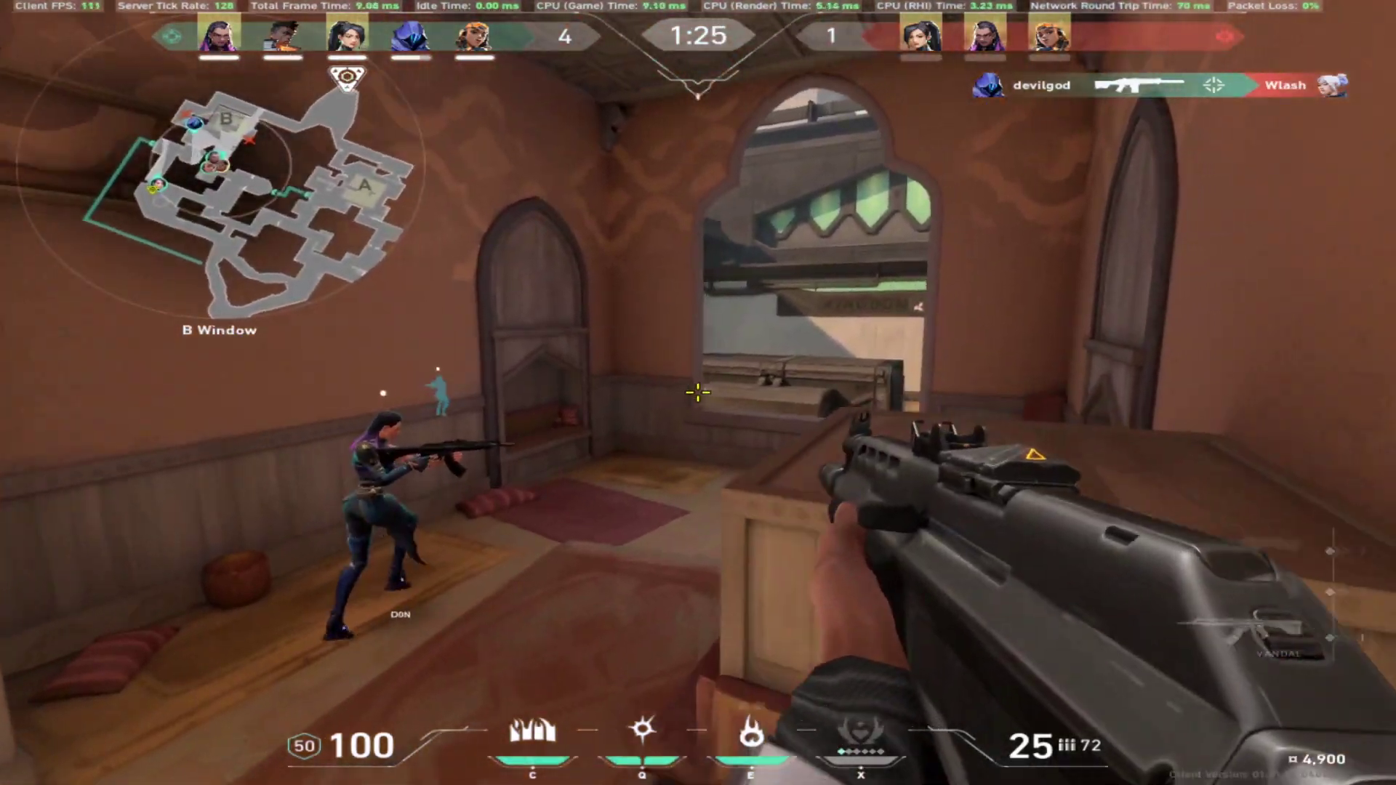
pyautogui.press('w')
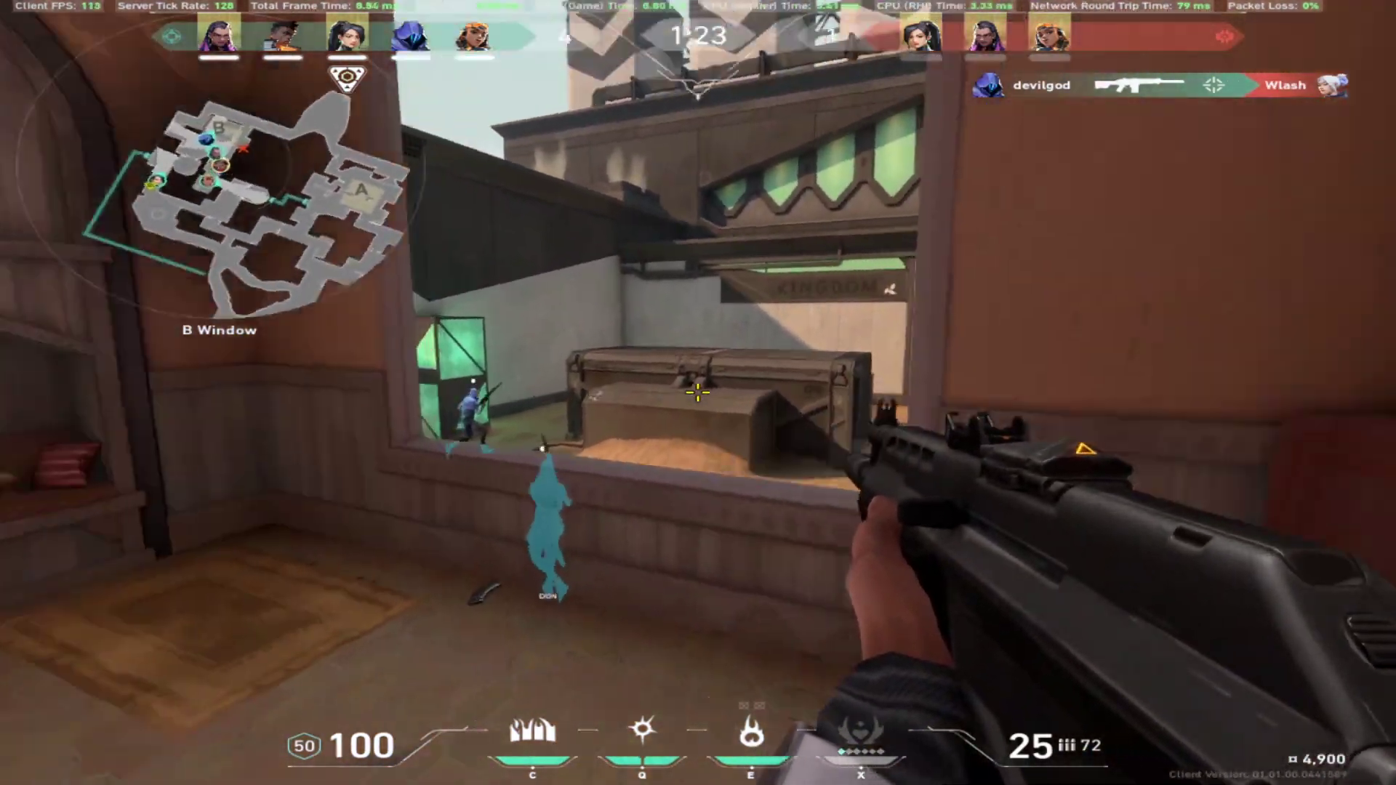
pyautogui.press('w')
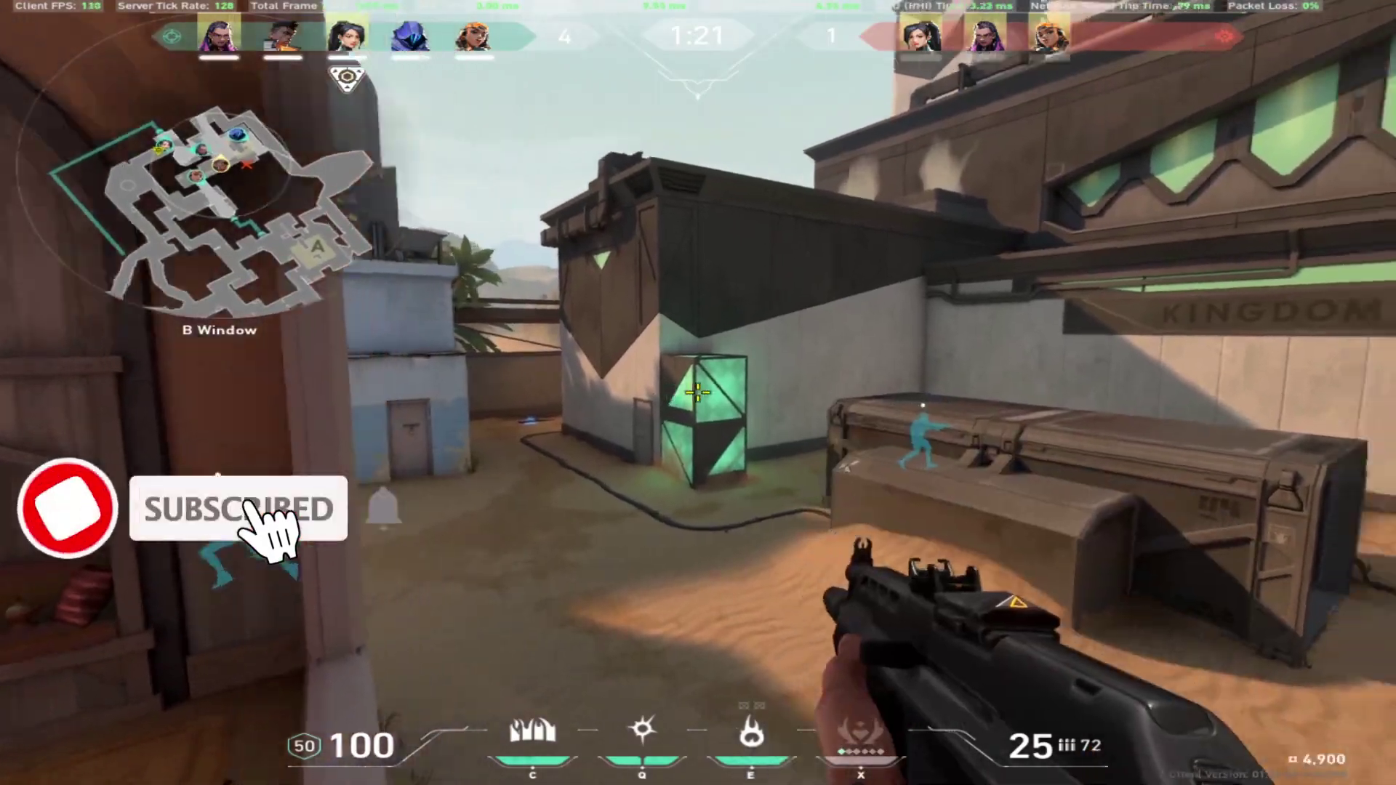
pyautogui.press('w')
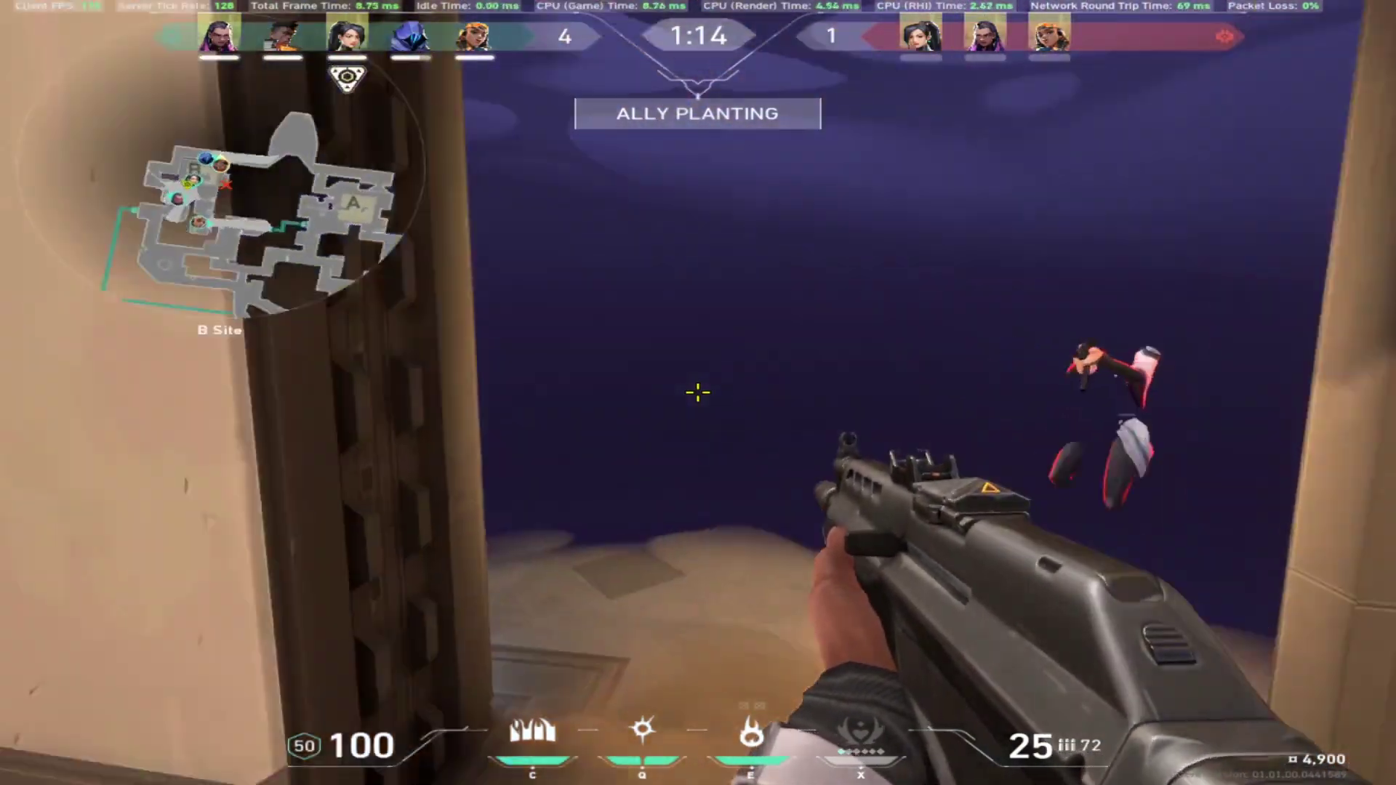
pyautogui.click(698, 393)
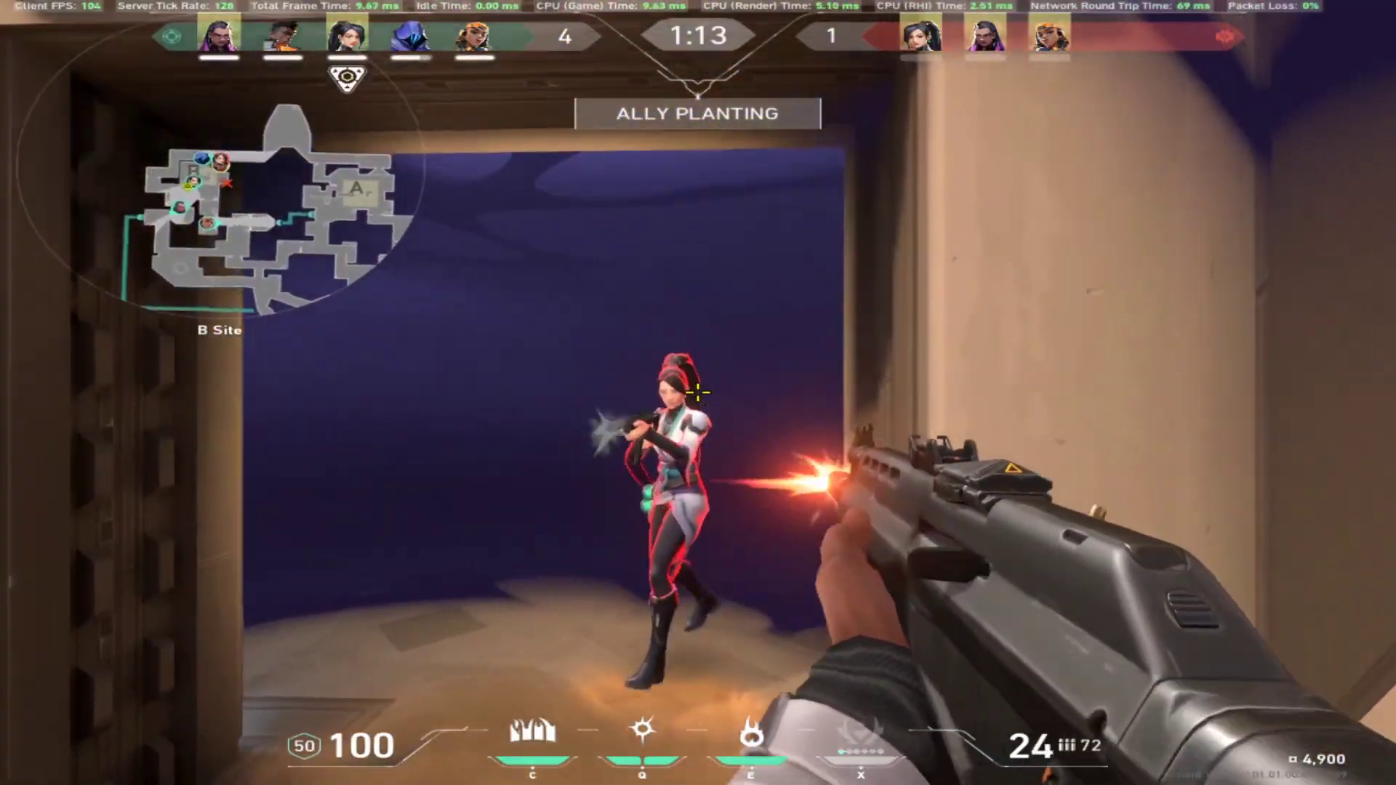
pyautogui.click(698, 393)
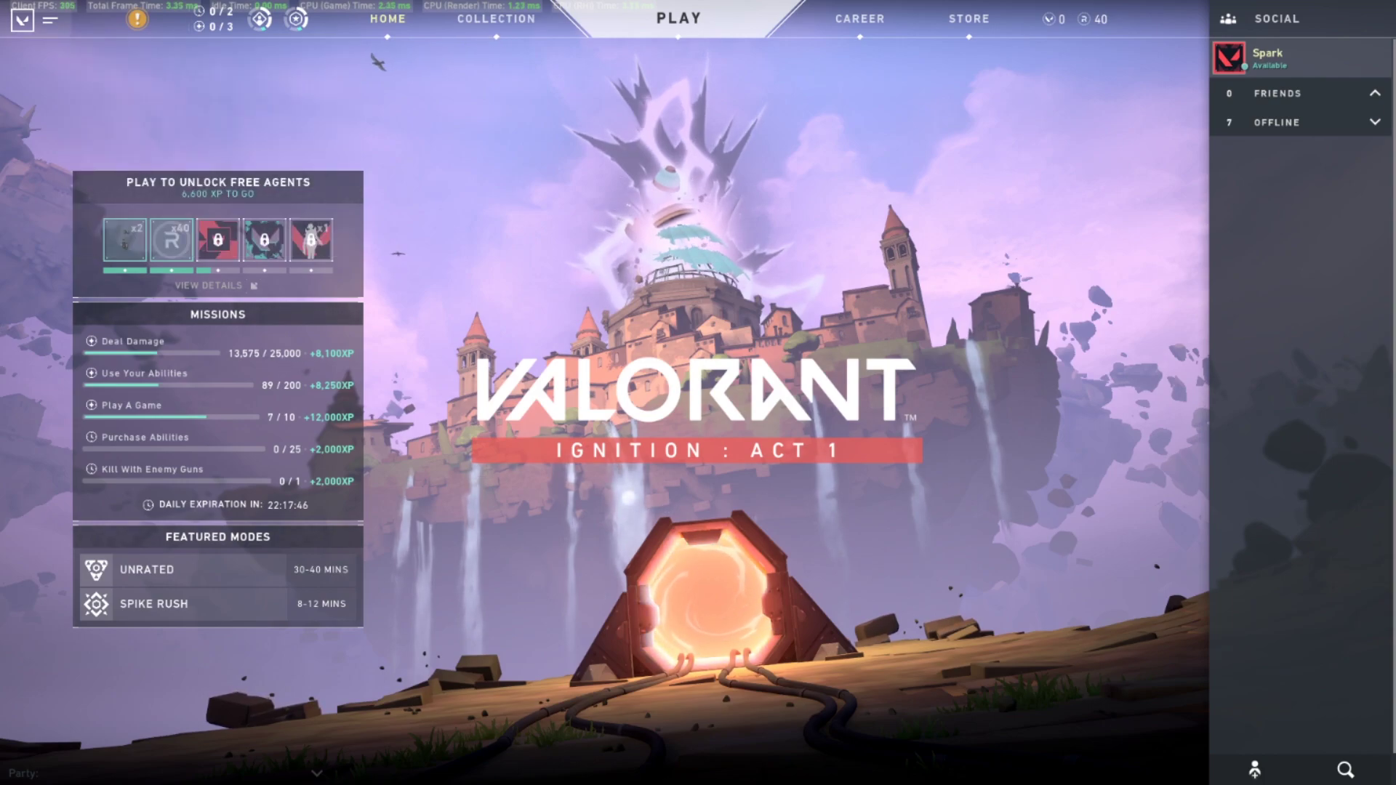
# Step: Open the game's general video settings
pyautogui.click(29, 20)
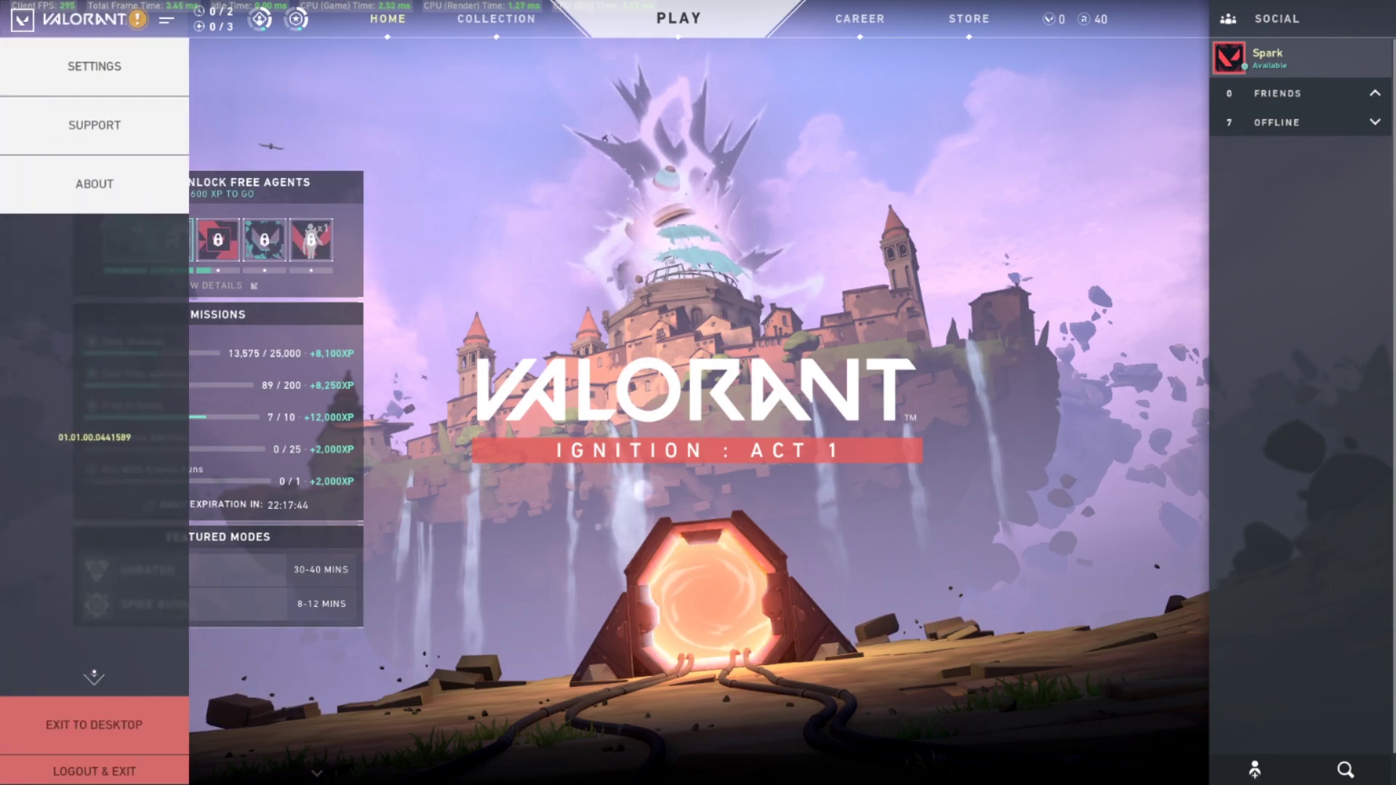
pyautogui.click(94, 65)
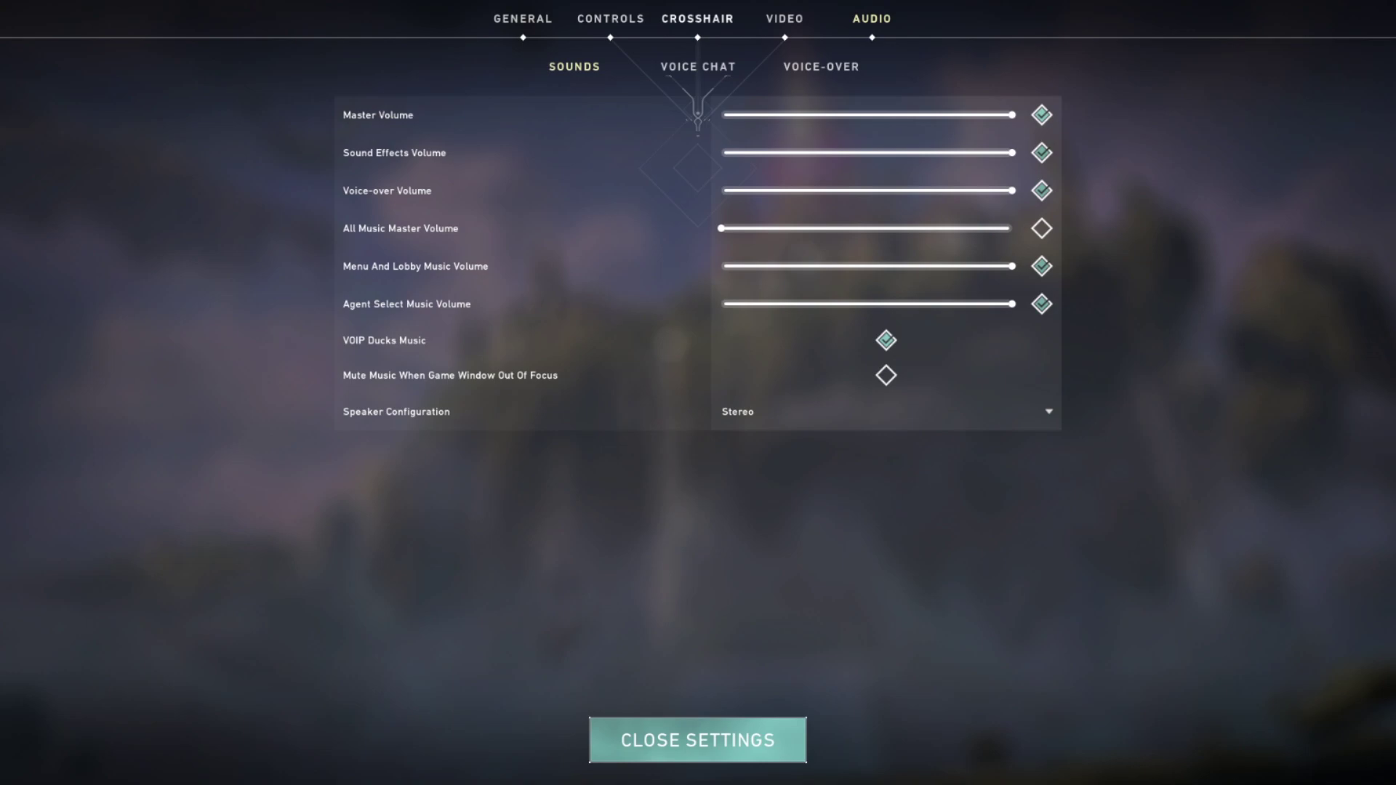
pyautogui.click(785, 18)
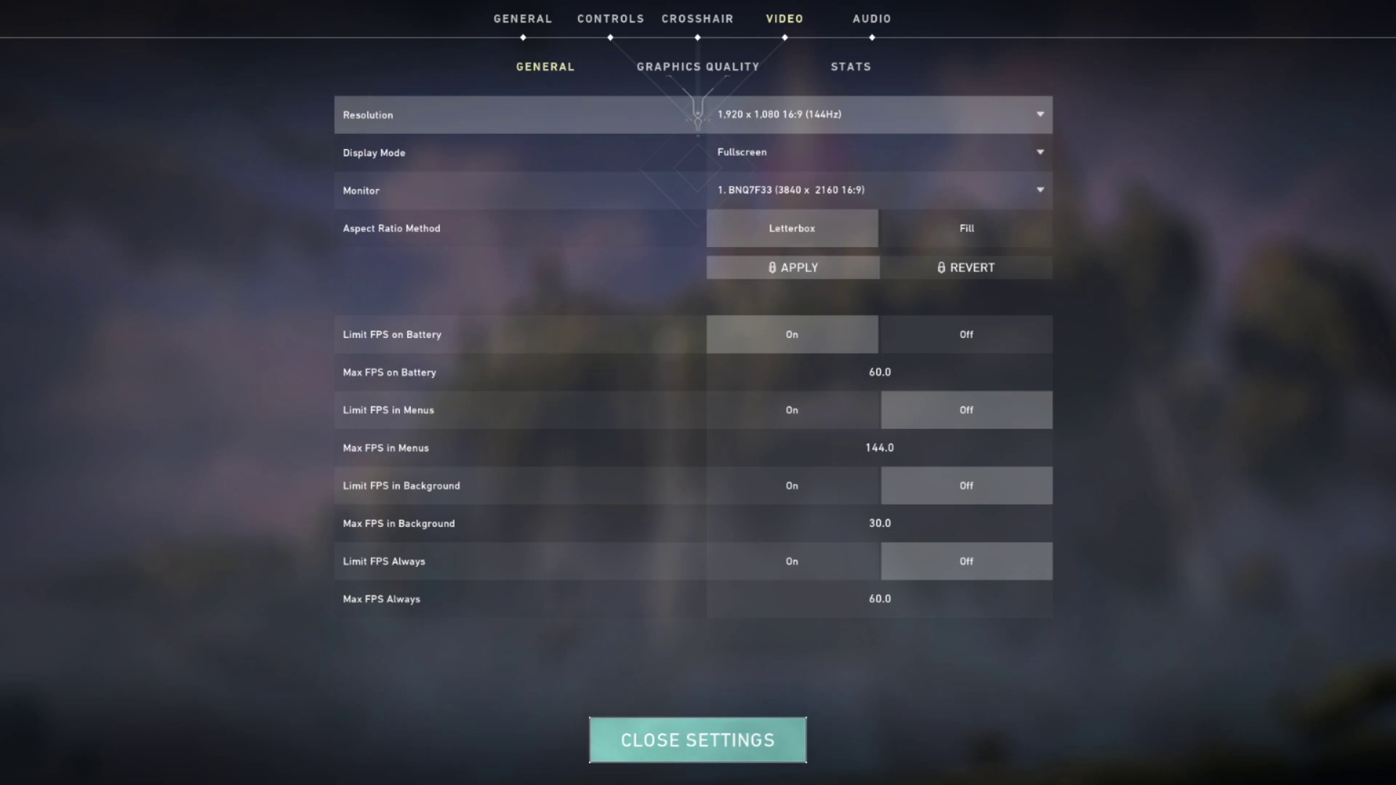
# Step: Choose 1,920 x 1,080 16:9 (144Hz) from the available display resolutions
pyautogui.click(878, 114)
pyautogui.click(879, 153)
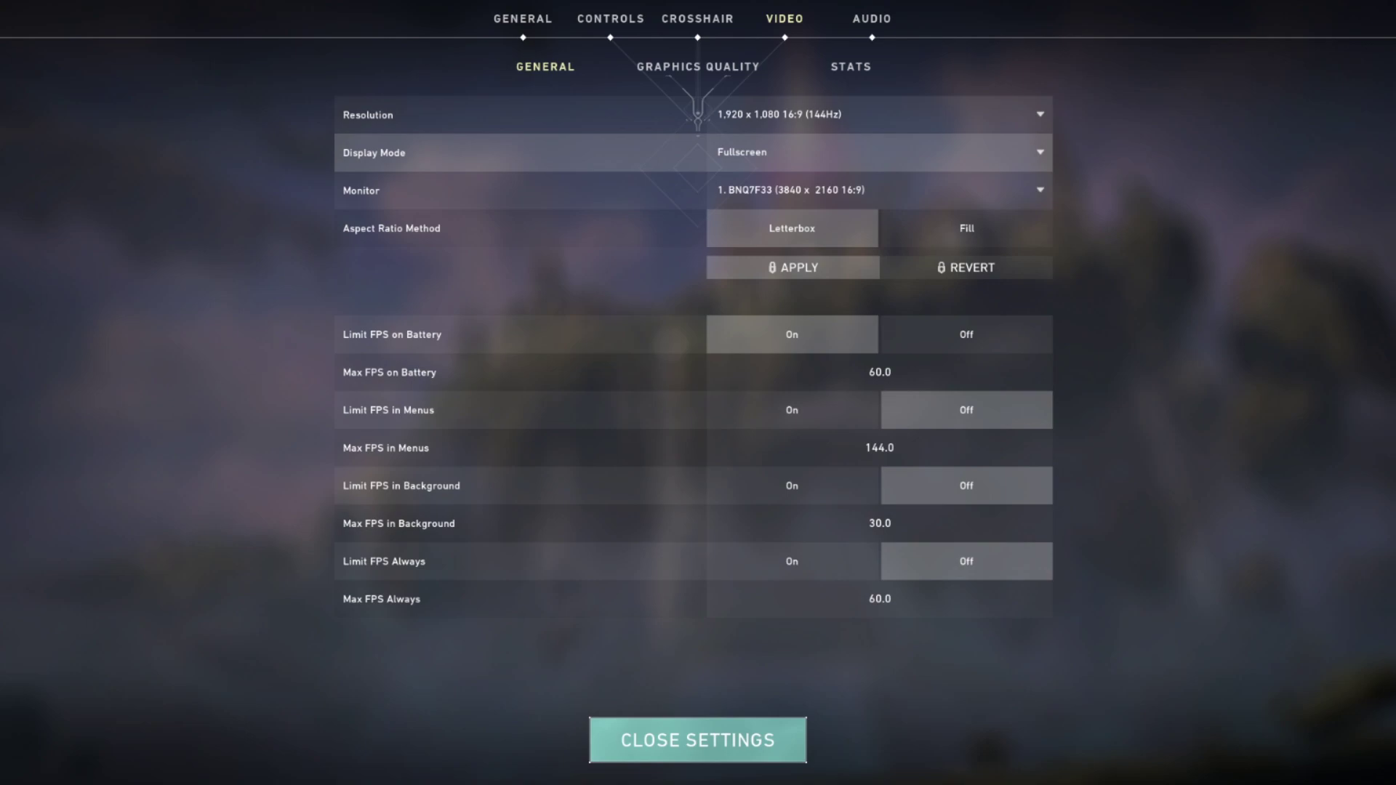
pyautogui.click(879, 115)
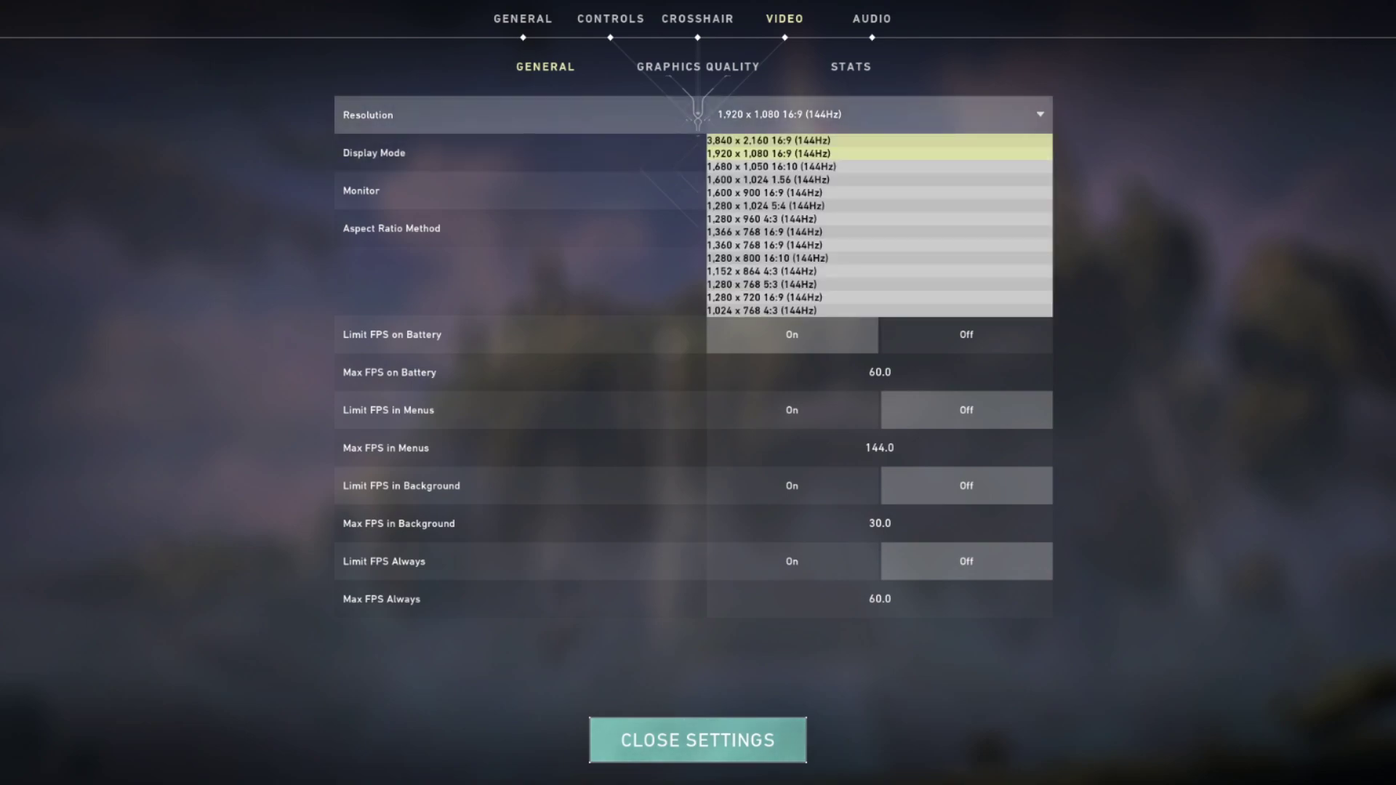
pyautogui.click(878, 154)
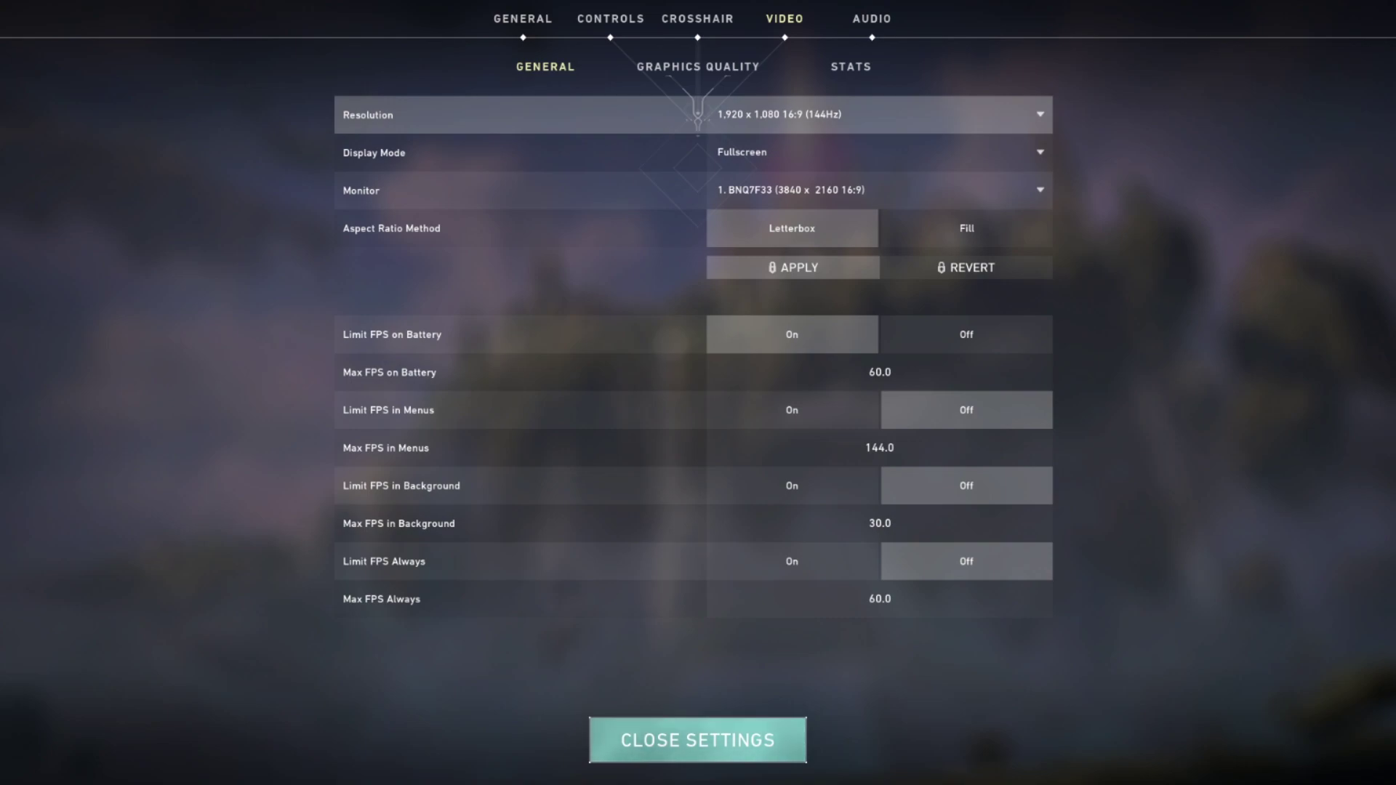
# Step: Review the available resolutions and set the display resolution to 1,280 x 960 4:3 (144Hz)
pyautogui.click(879, 114)
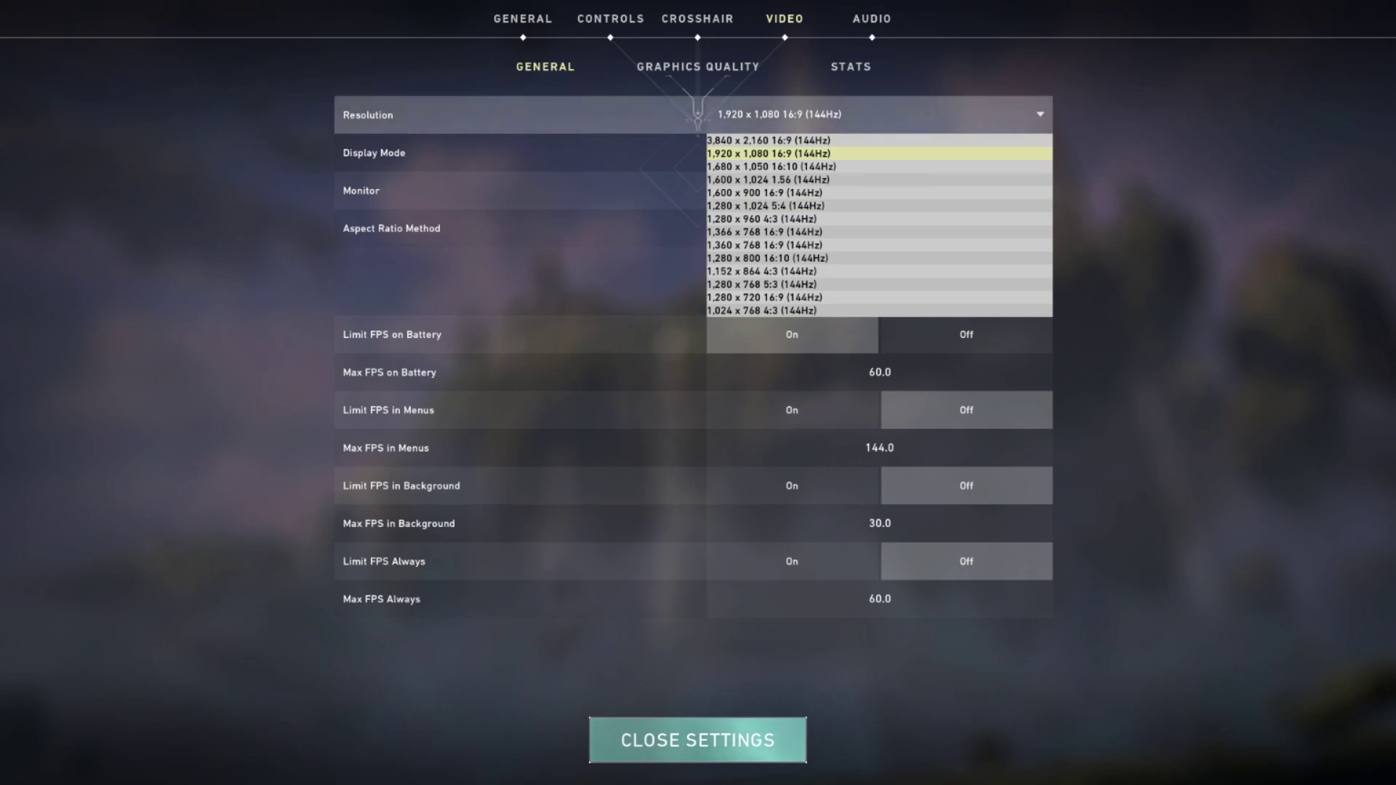
pyautogui.press('Escape')
pyautogui.click(878, 114)
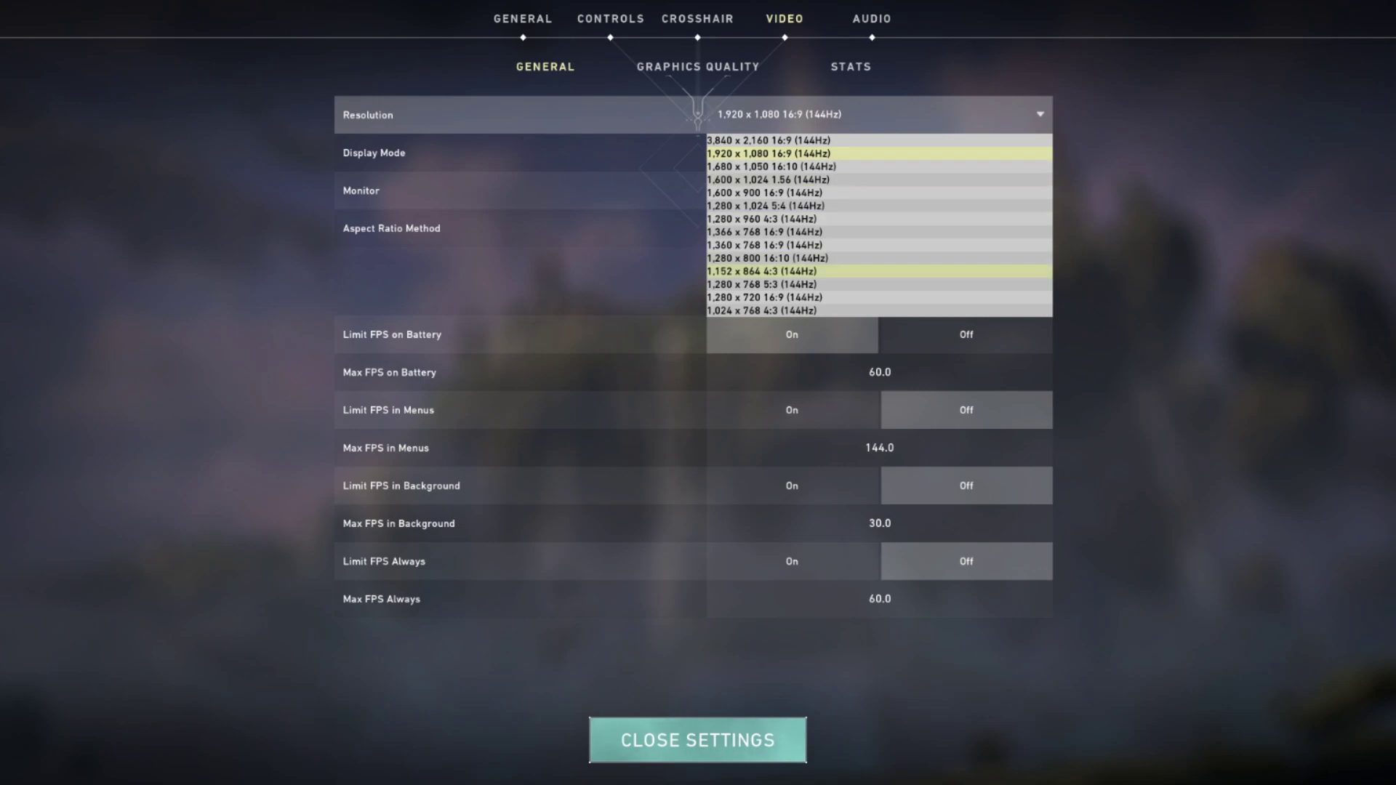
pyautogui.press('Escape')
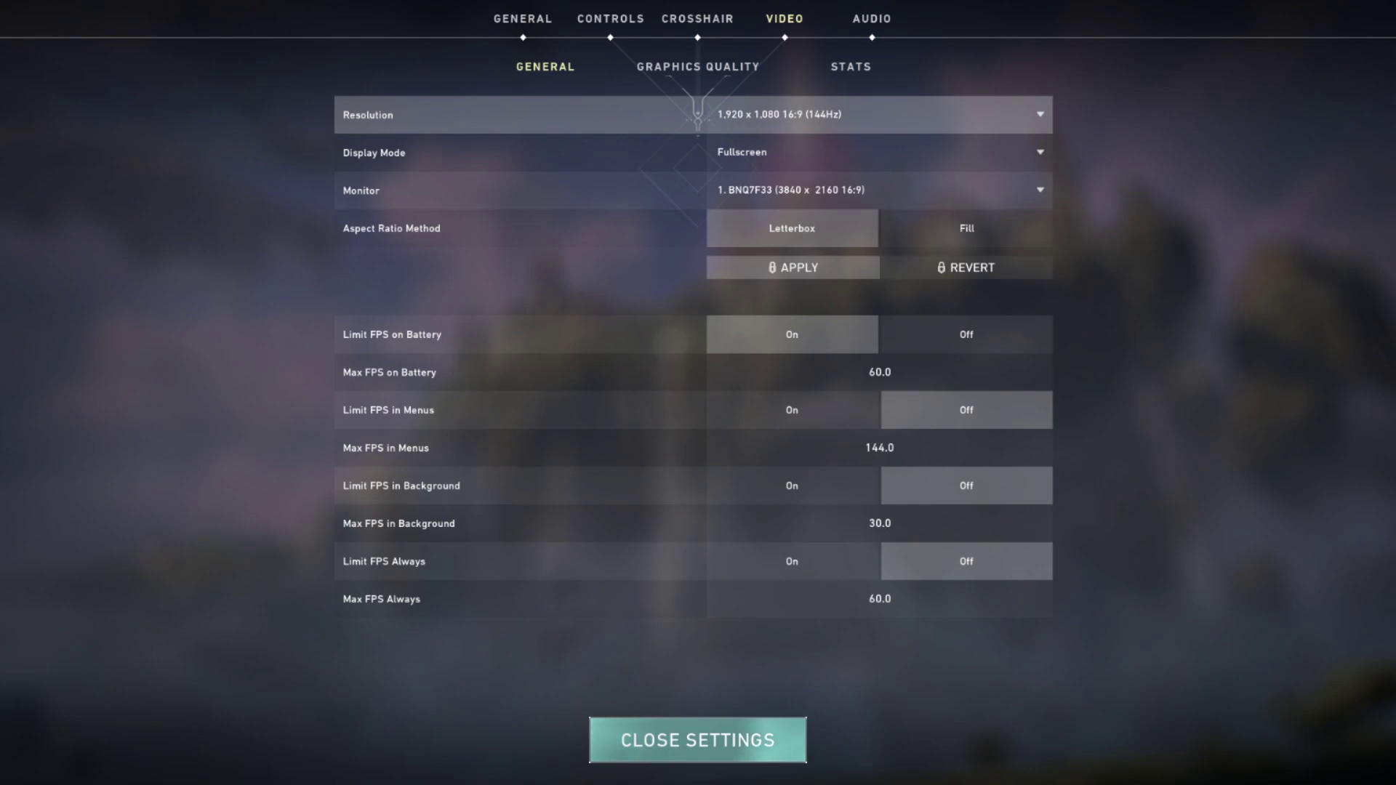
pyautogui.click(878, 114)
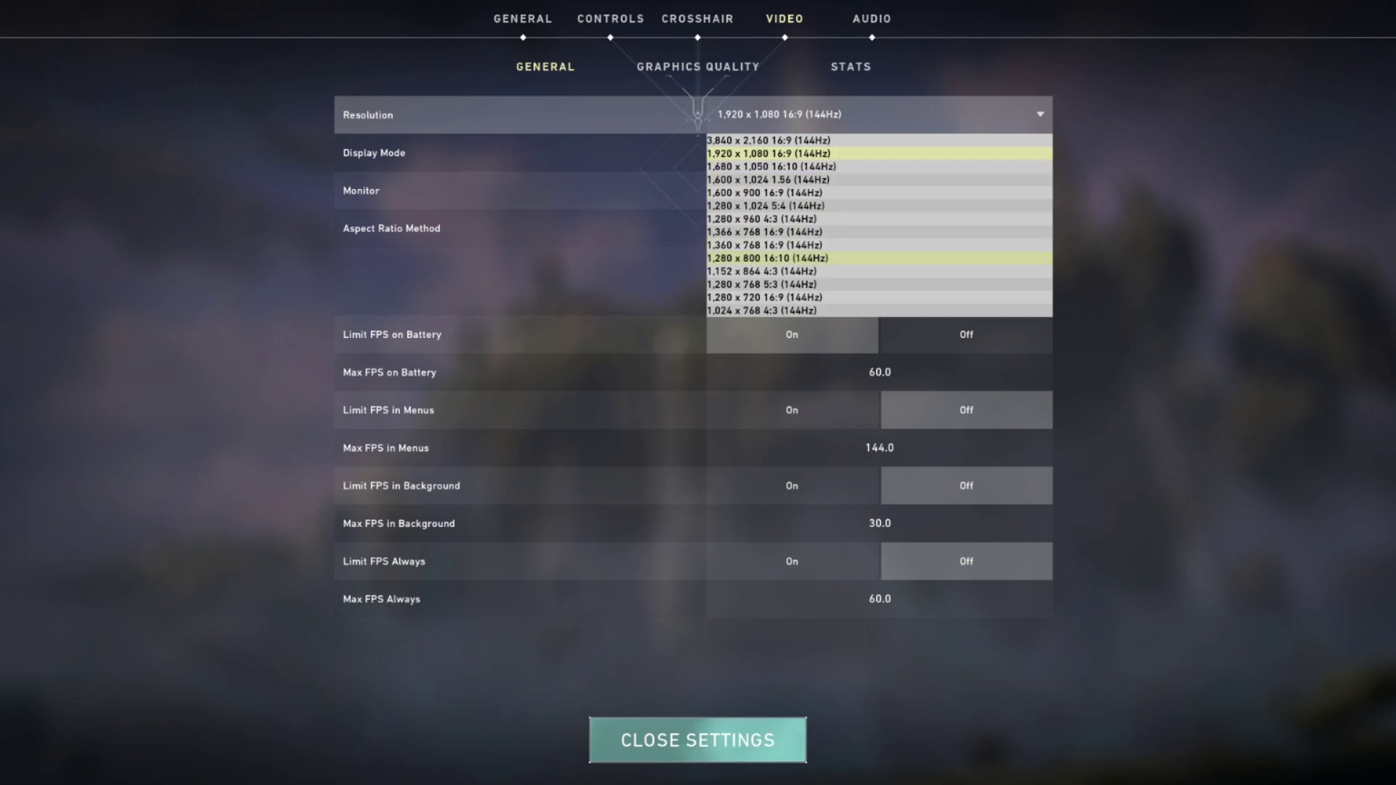
pyautogui.click(879, 219)
# Step: Examine the graphics quality options, including anti-aliasing, anisotropic filtering and bloom, alongside the general video settings
pyautogui.click(698, 66)
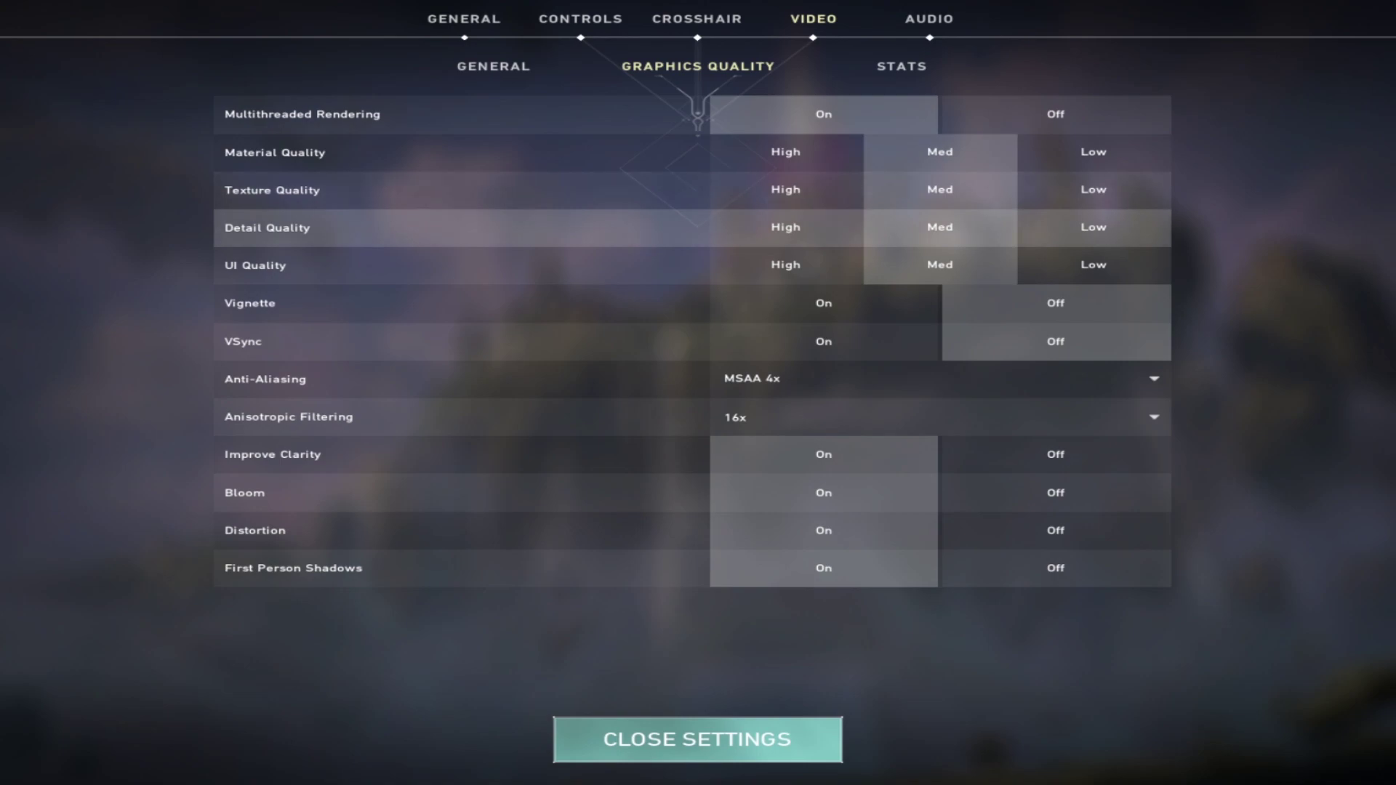
pyautogui.click(493, 66)
pyautogui.click(698, 67)
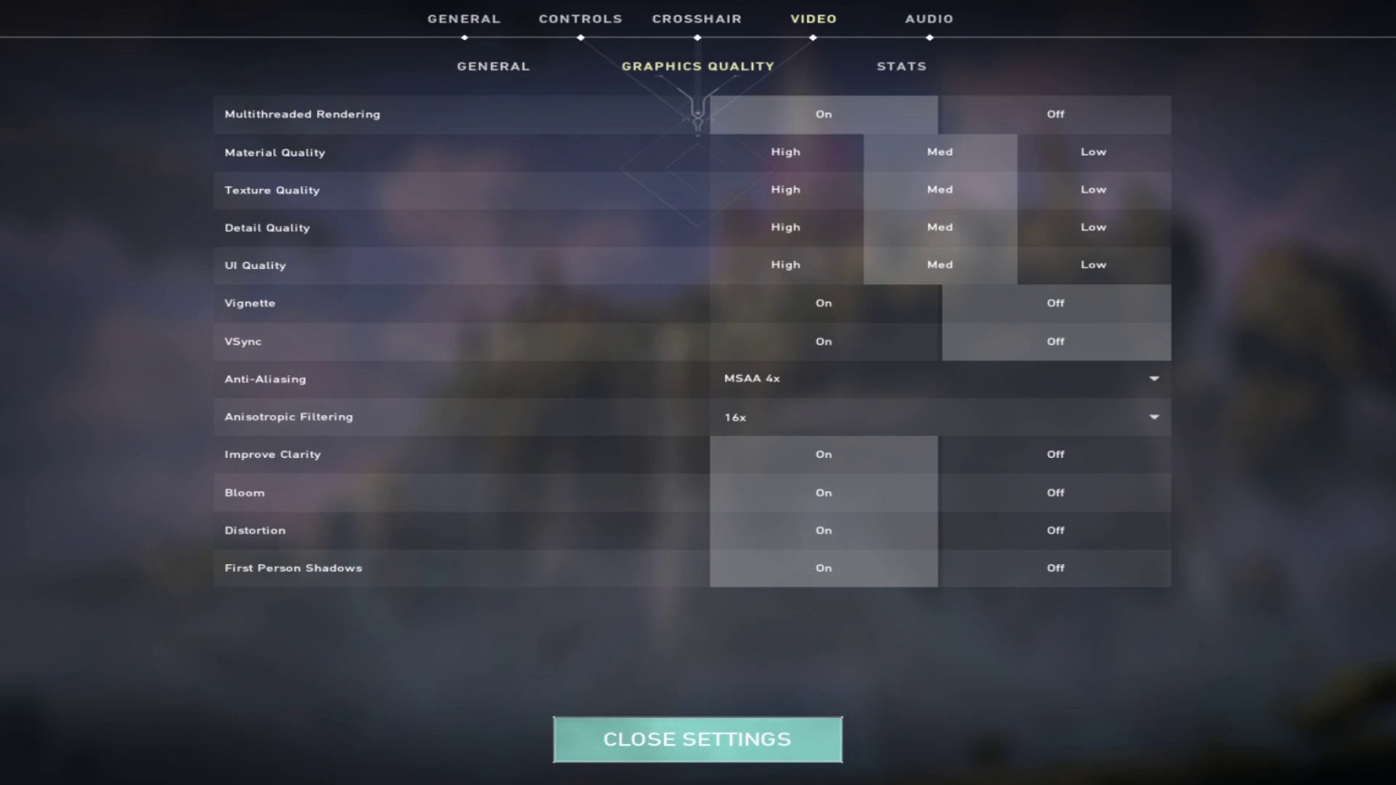
pyautogui.click(493, 66)
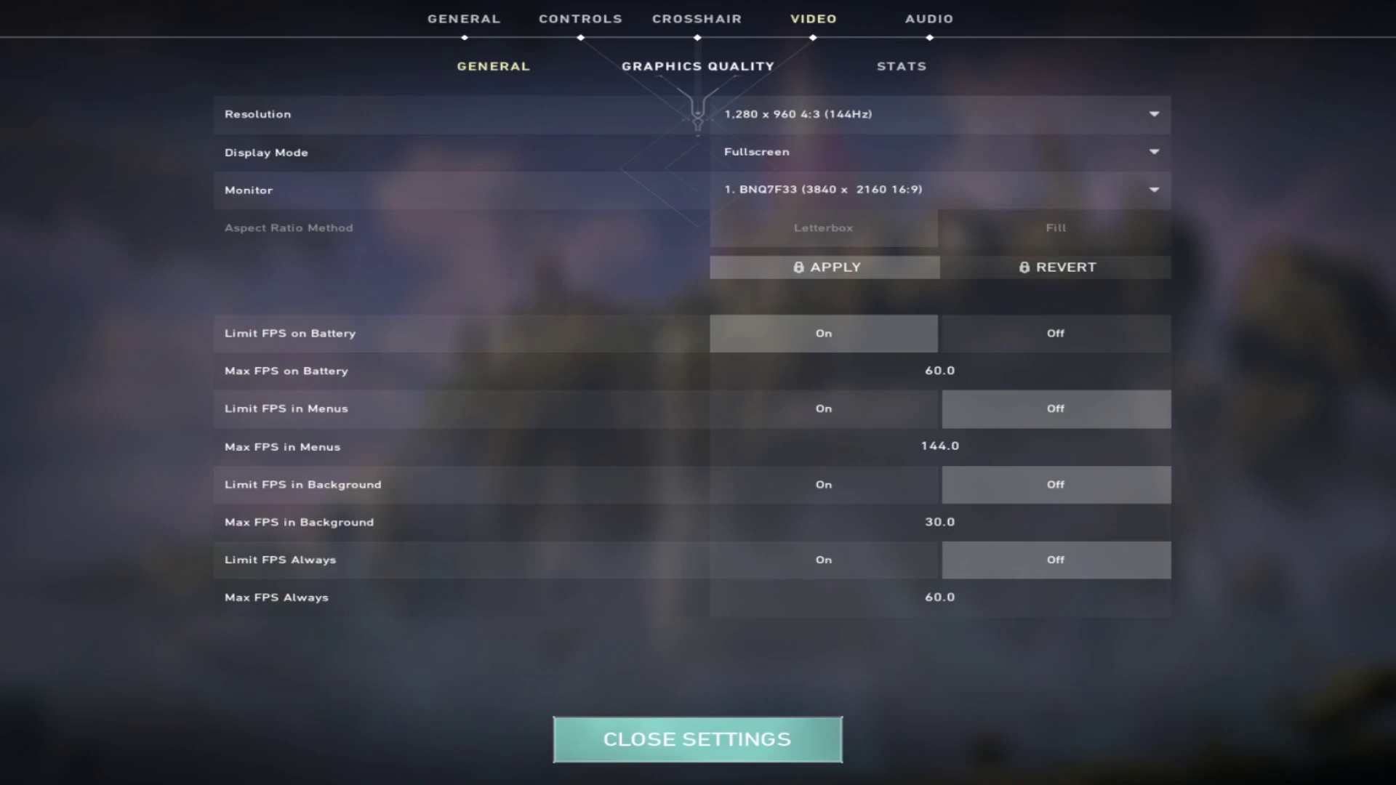
pyautogui.click(698, 66)
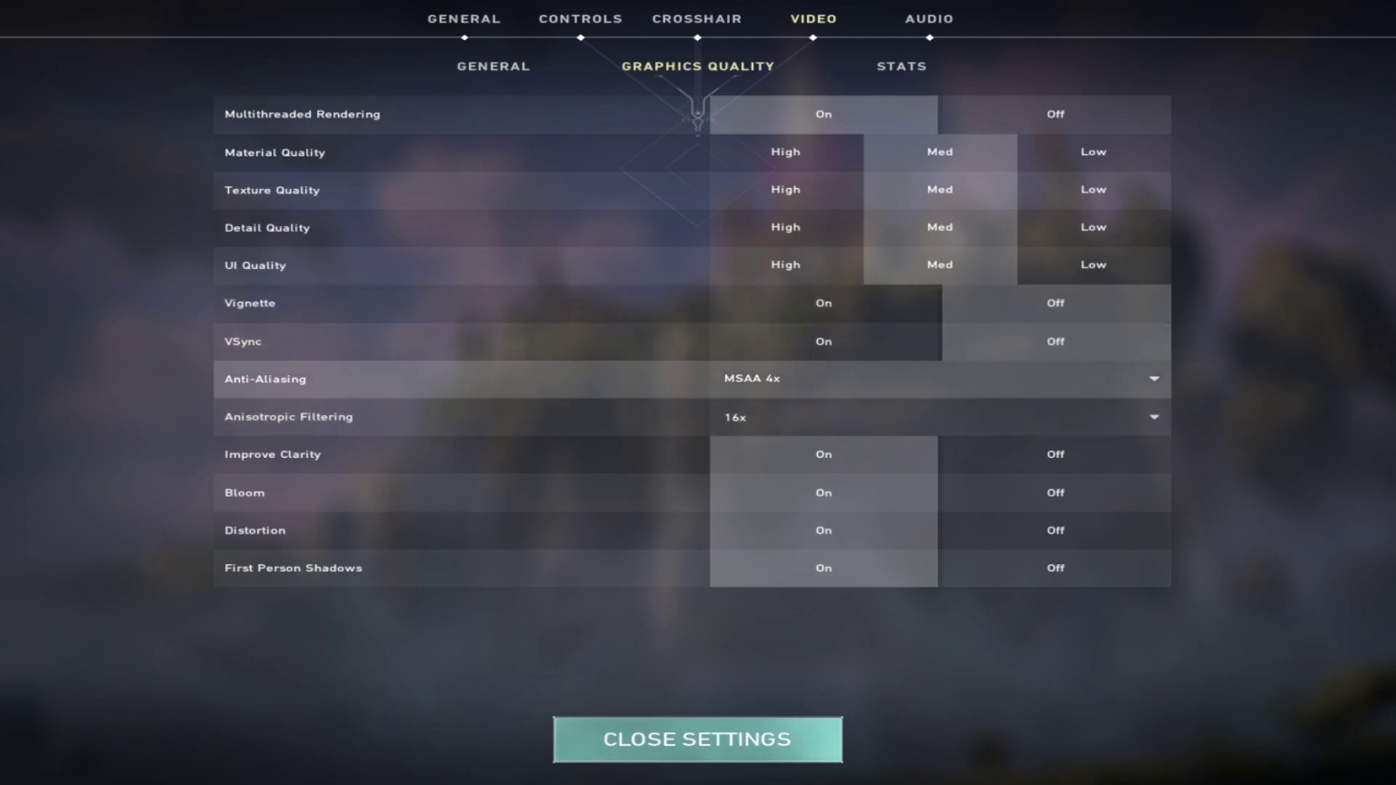
pyautogui.click(939, 379)
pyautogui.click(940, 379)
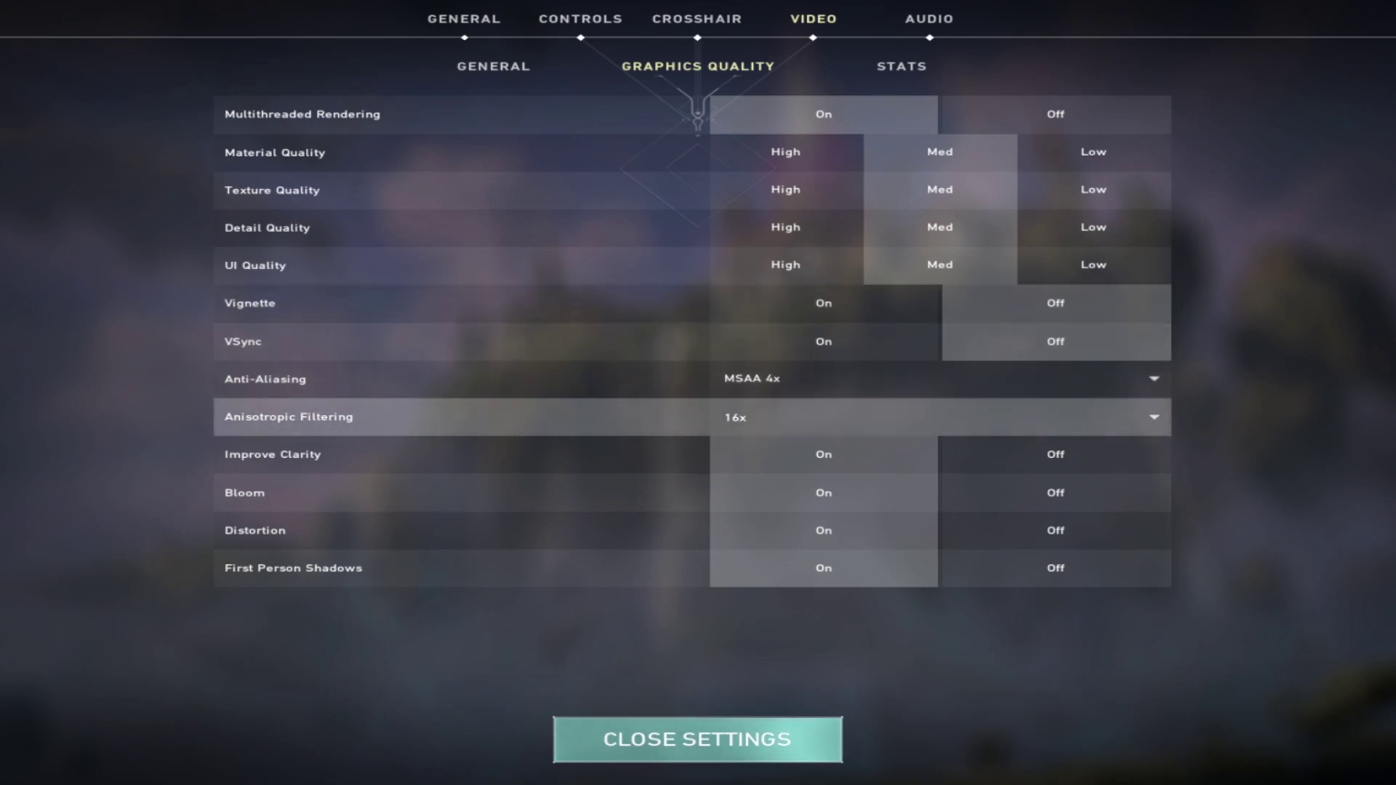
pyautogui.click(940, 417)
pyautogui.click(940, 492)
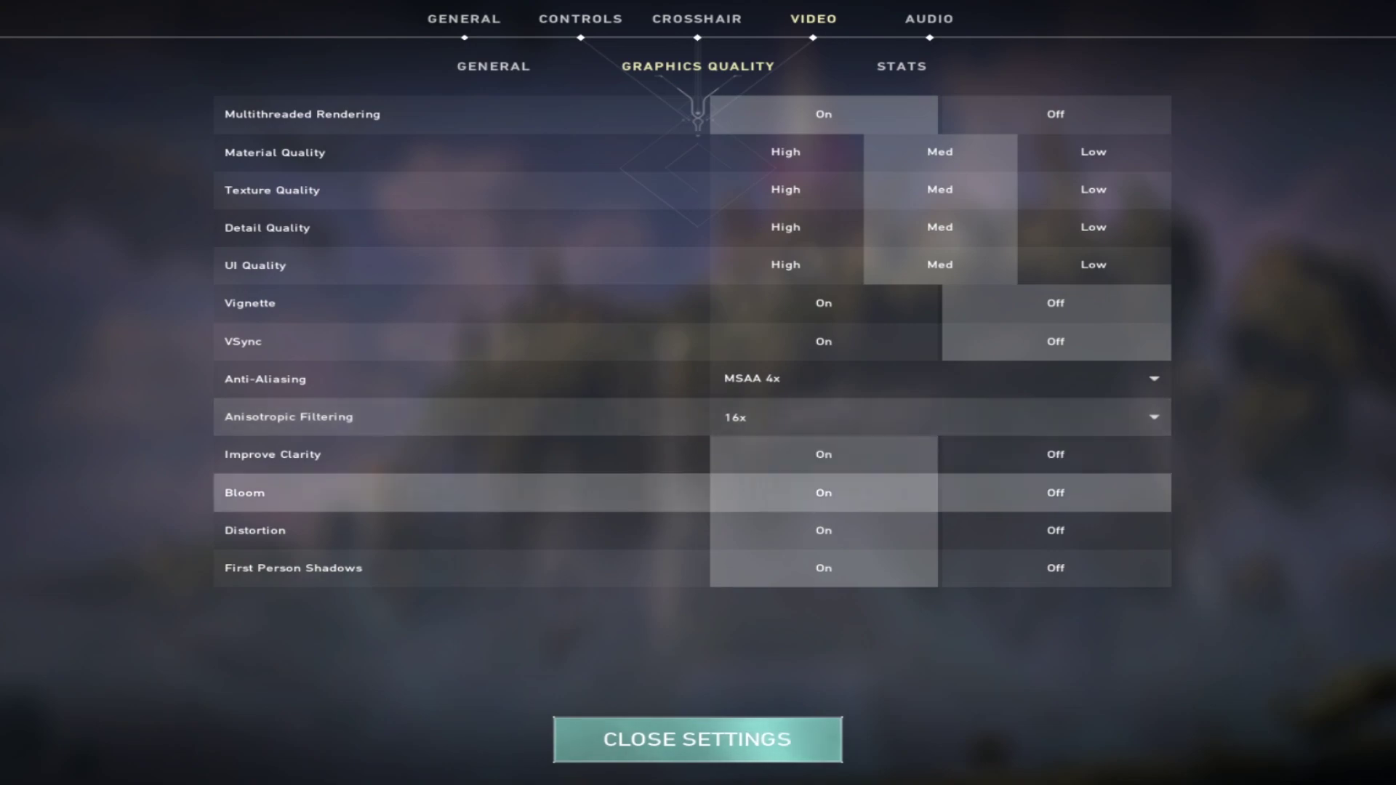
# Step: Try anisotropic filtering at 8x, and return it to 16x in the graphics quality settings
pyautogui.click(939, 417)
pyautogui.click(938, 479)
pyautogui.click(938, 416)
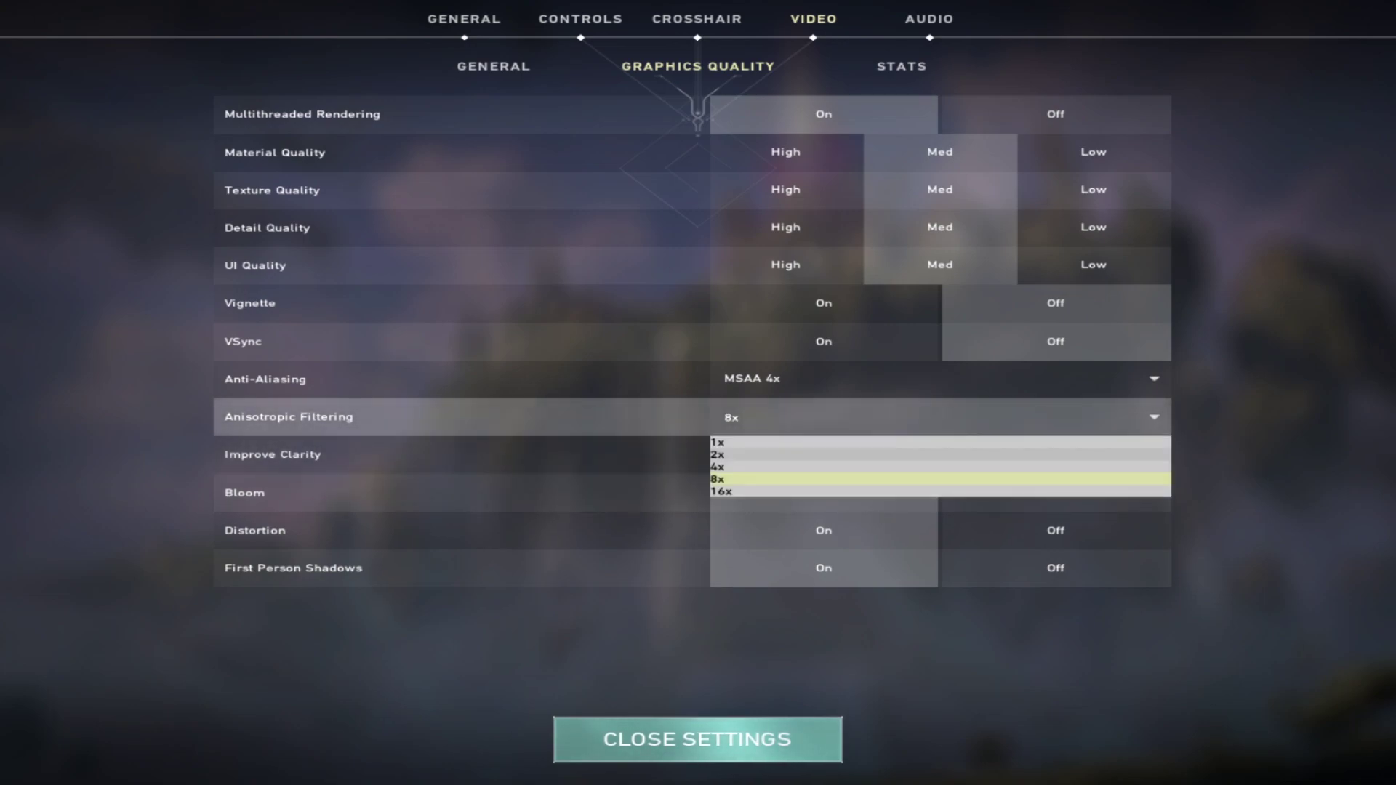
pyautogui.click(938, 492)
pyautogui.click(938, 417)
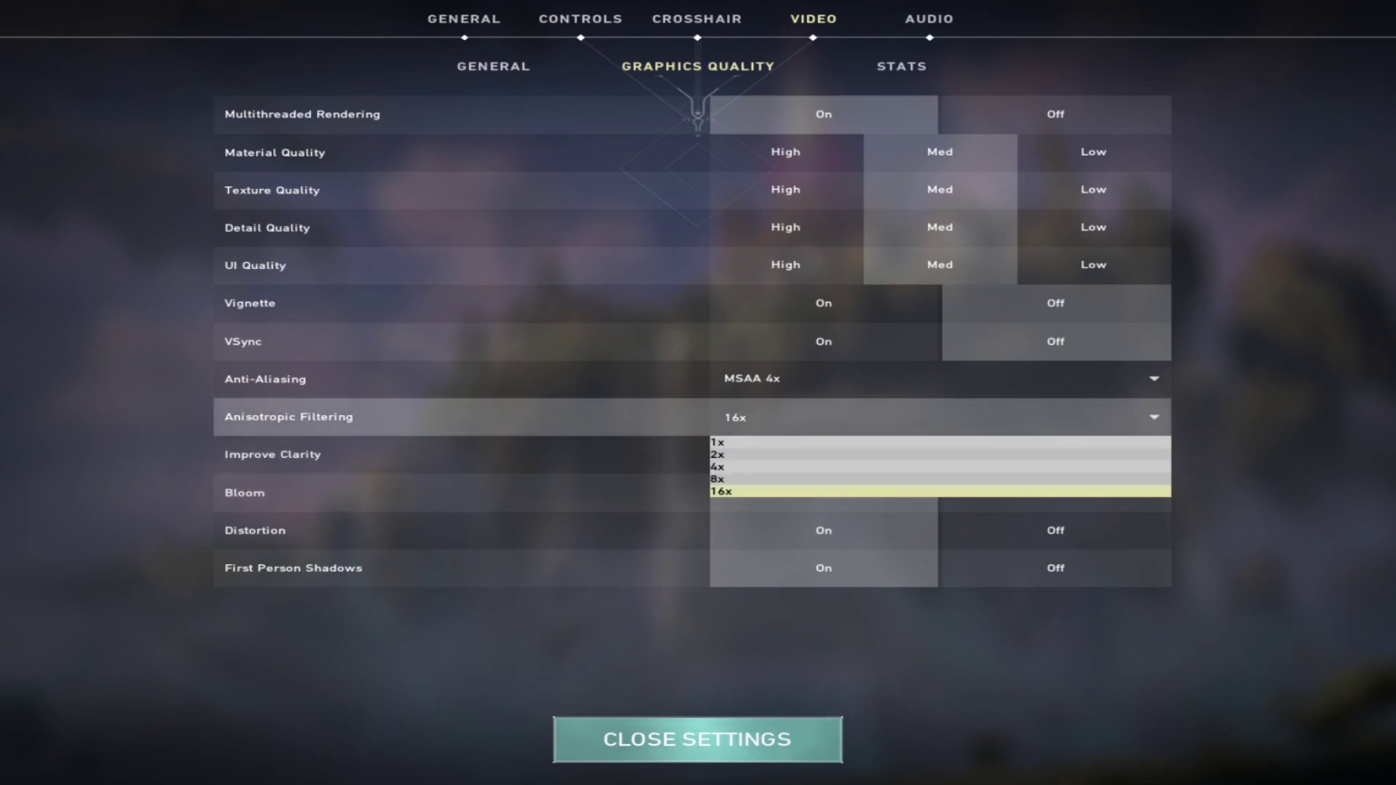
pyautogui.click(938, 492)
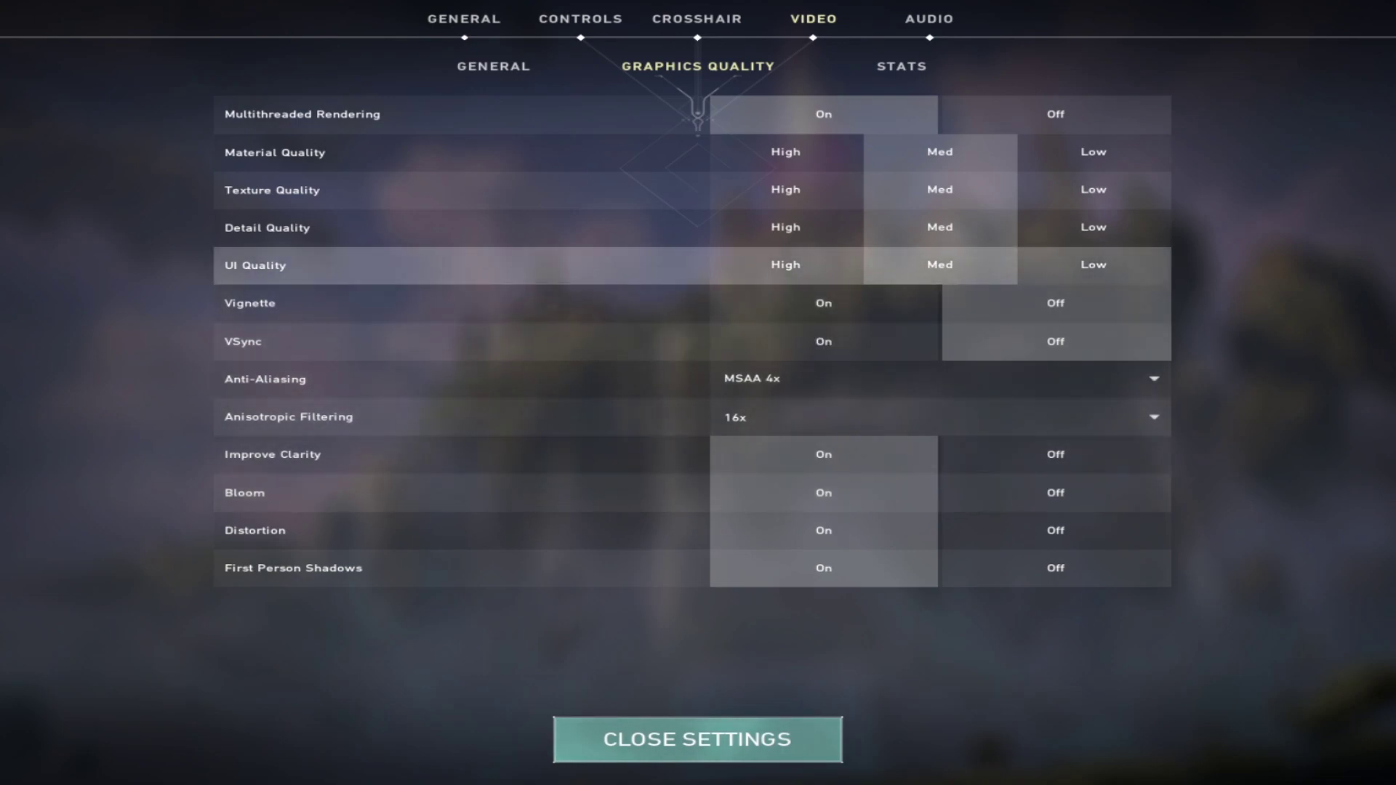
# Step: Open the performance stats display options in the video settings
pyautogui.click(902, 66)
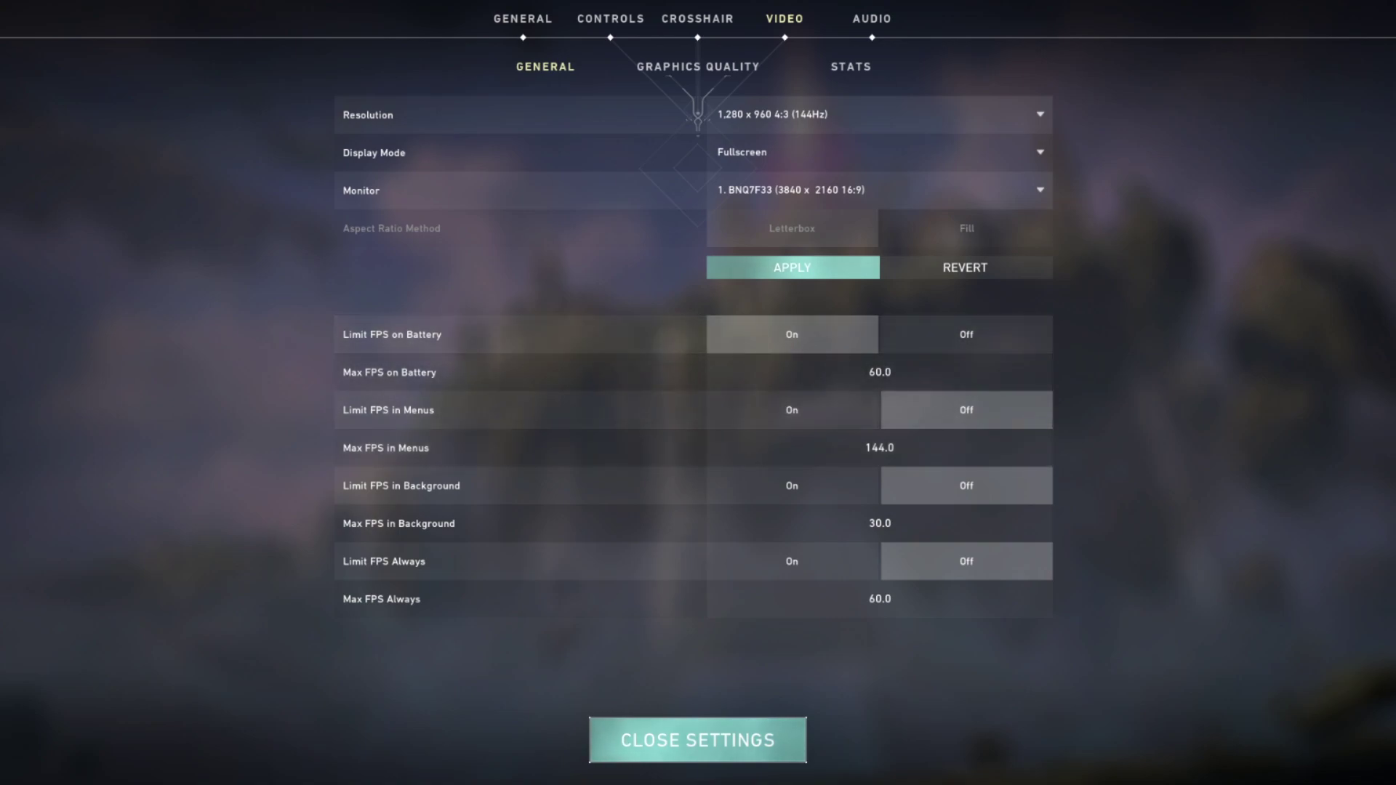
pyautogui.click(697, 740)
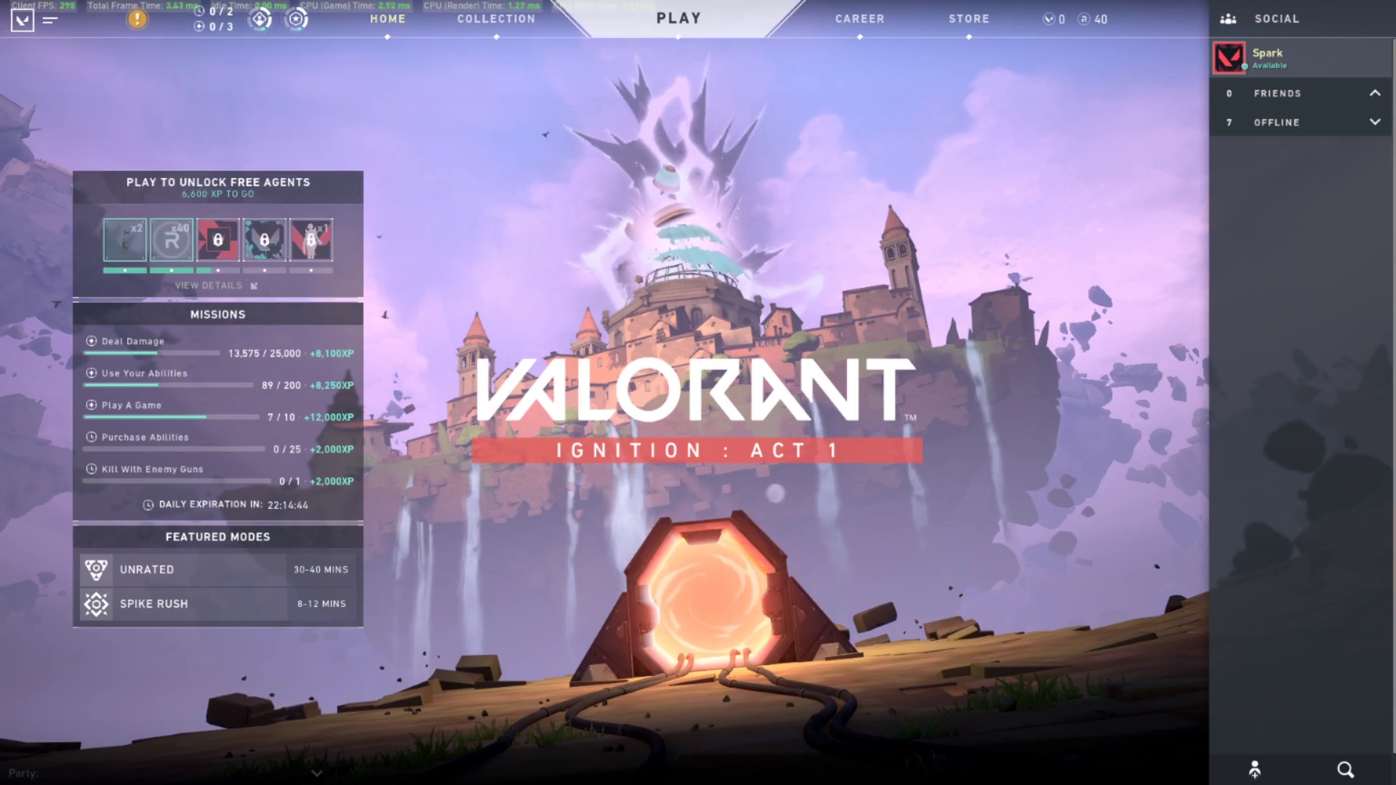
pyautogui.press('Escape')
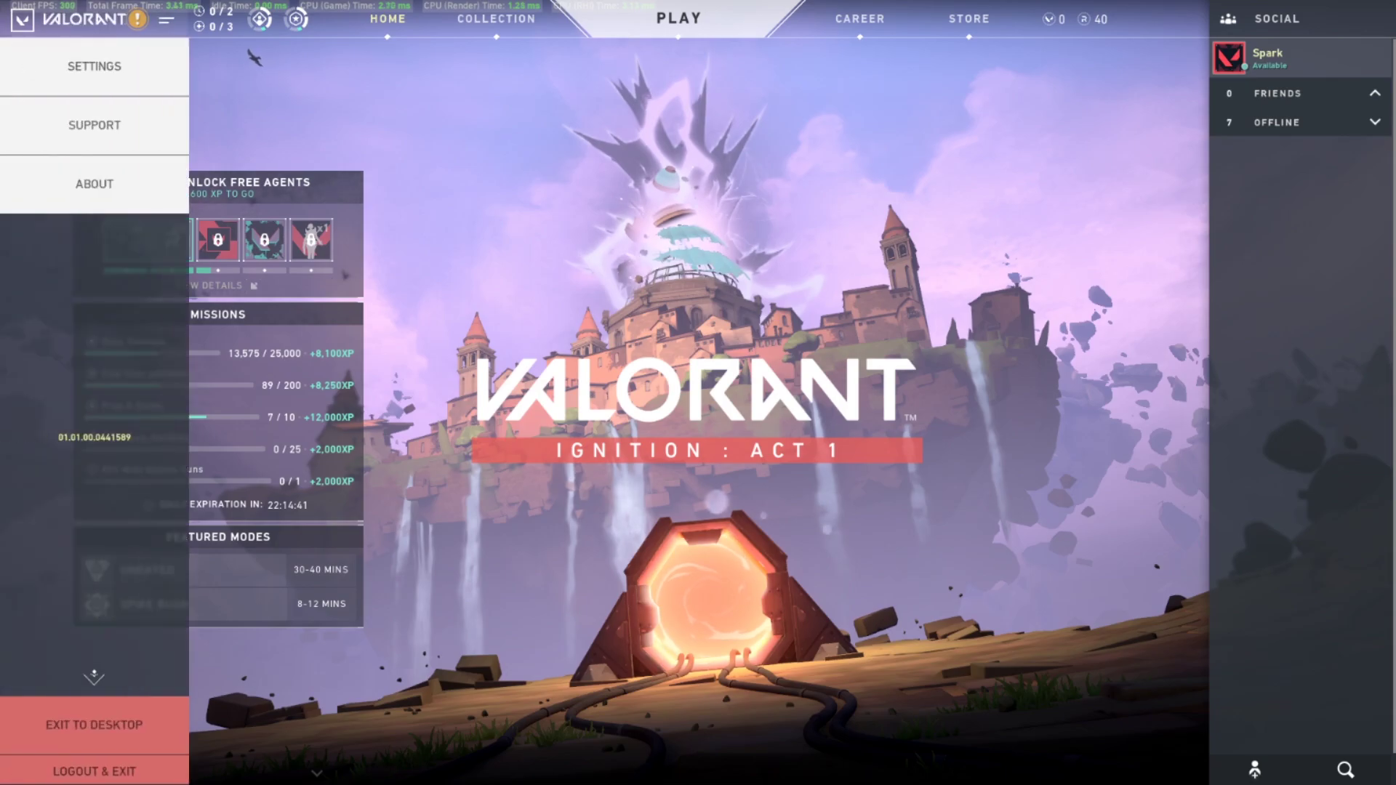
pyautogui.click(94, 66)
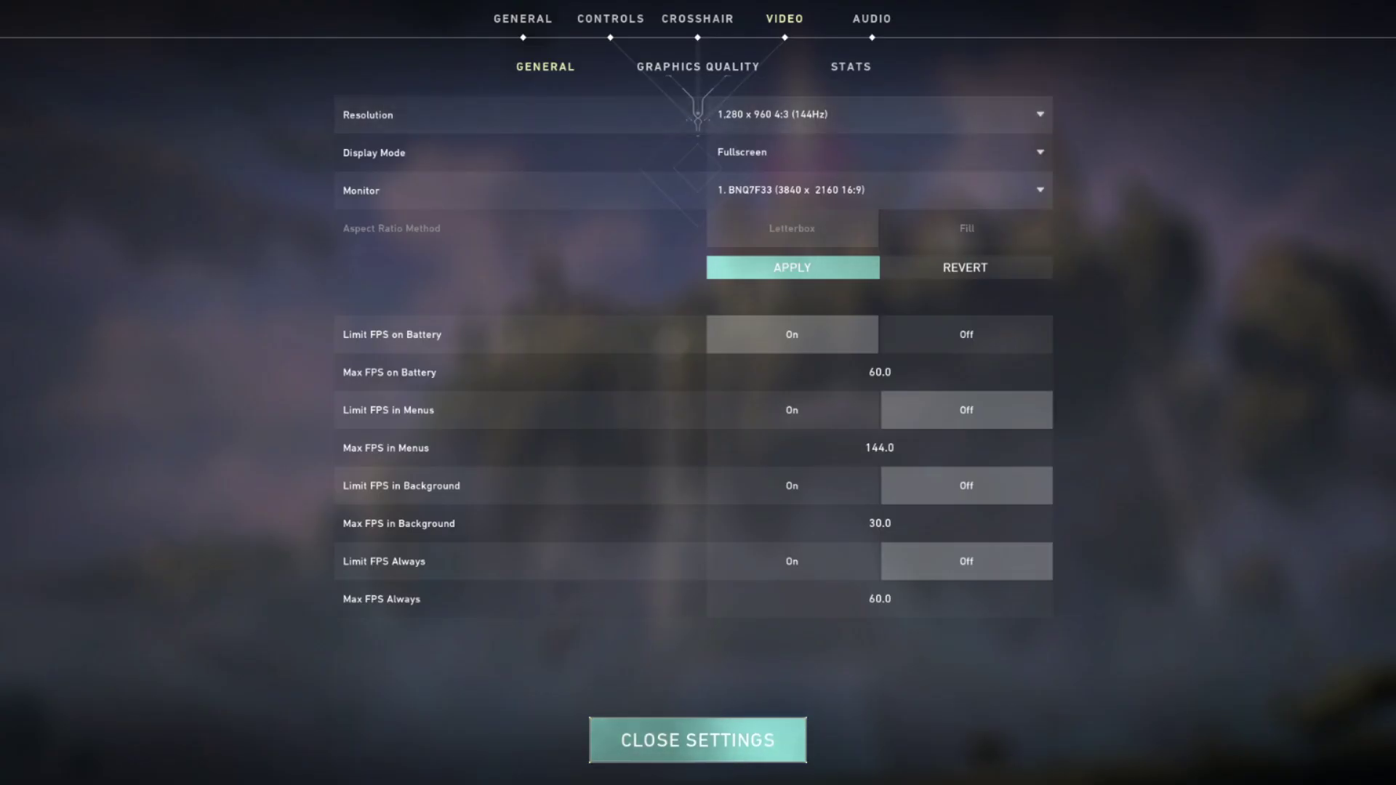
pyautogui.click(851, 66)
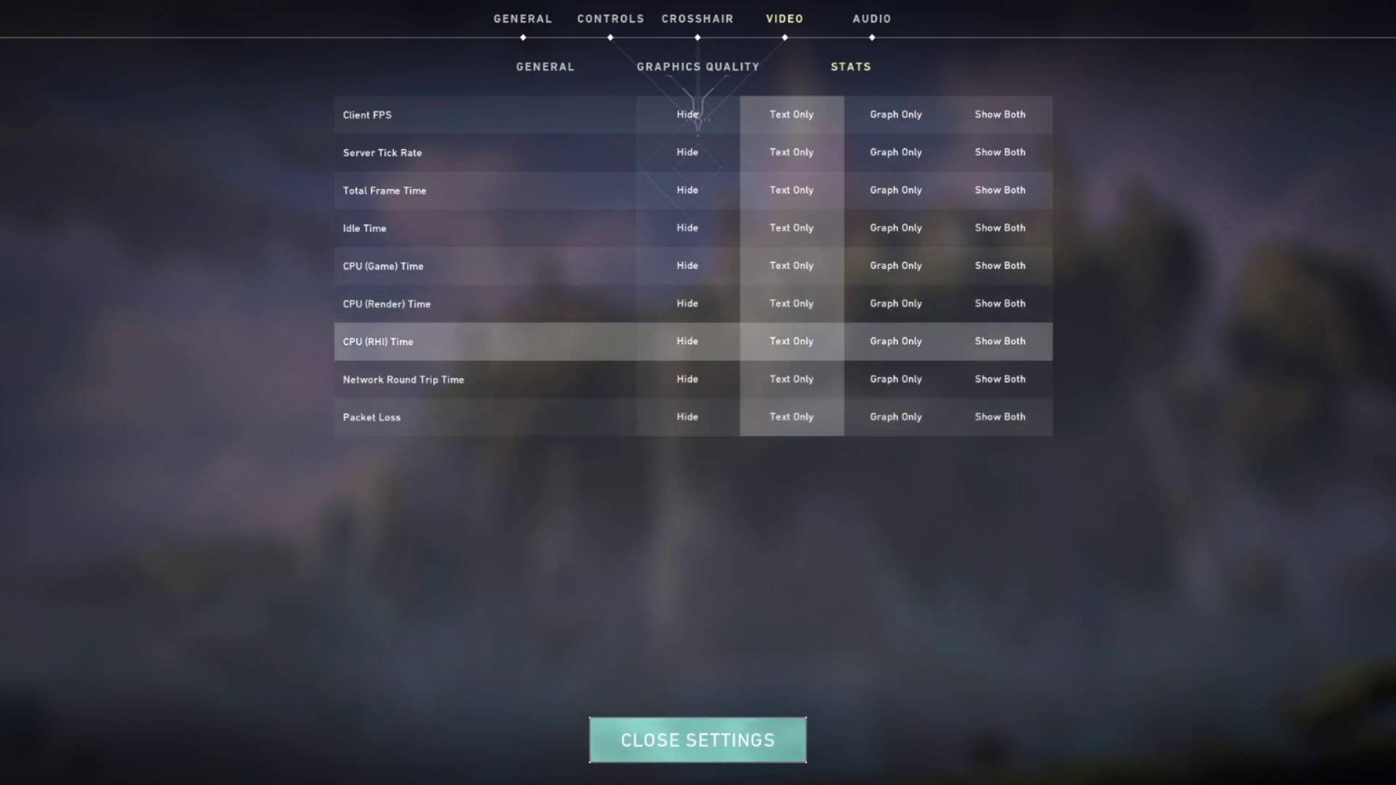
# Step: Examine the performance stats readout on the home screen, comparing it with the stats display options in the video settings
pyautogui.click(697, 741)
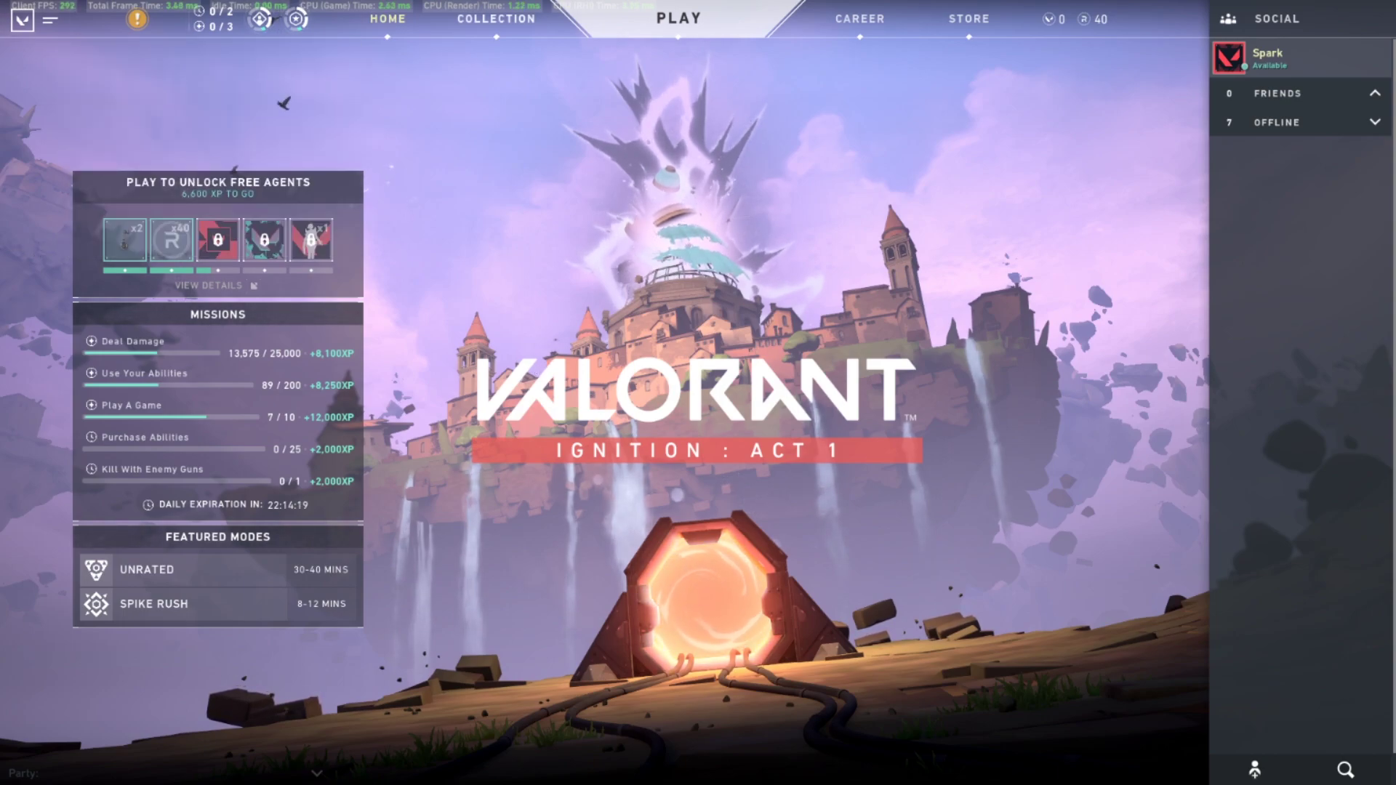
pyautogui.press('Escape')
pyautogui.click(93, 67)
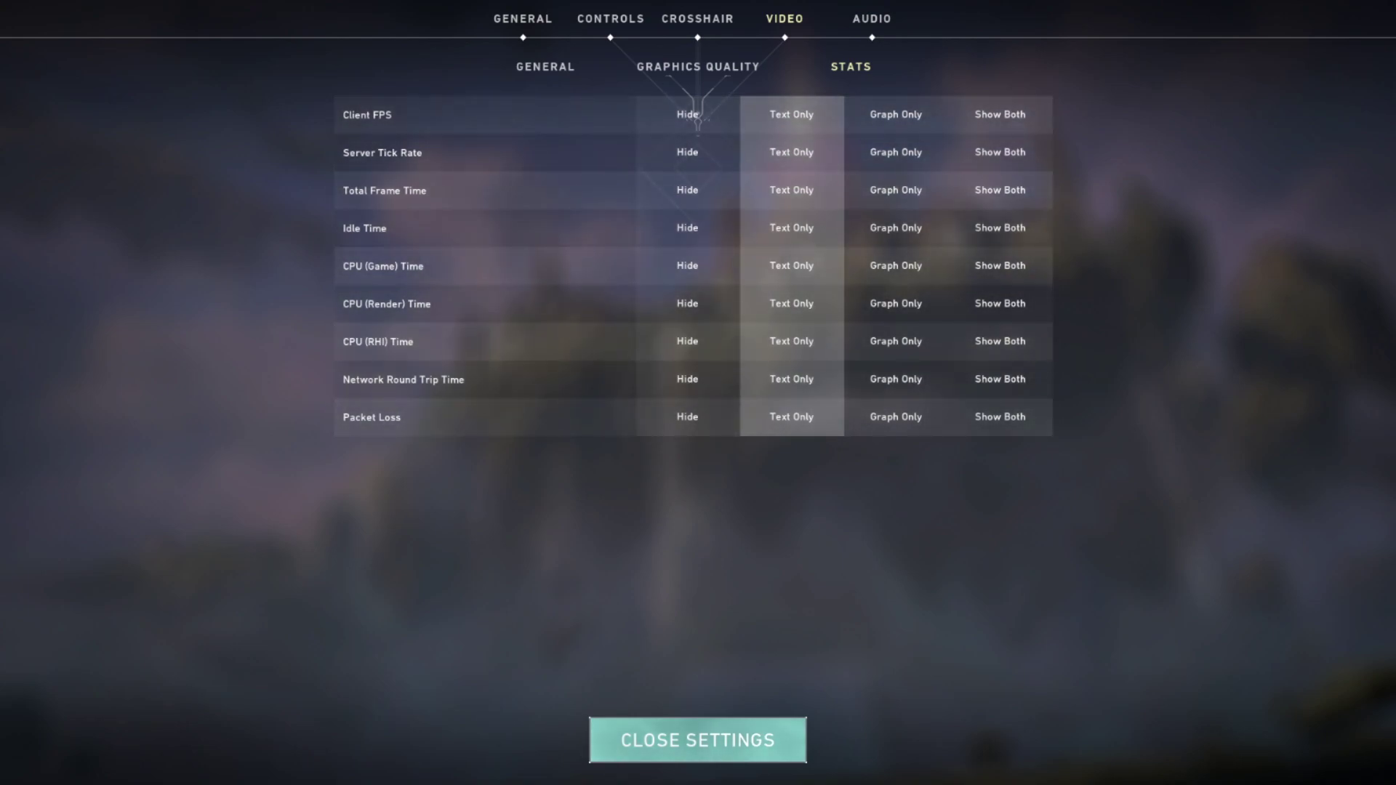
pyautogui.click(786, 742)
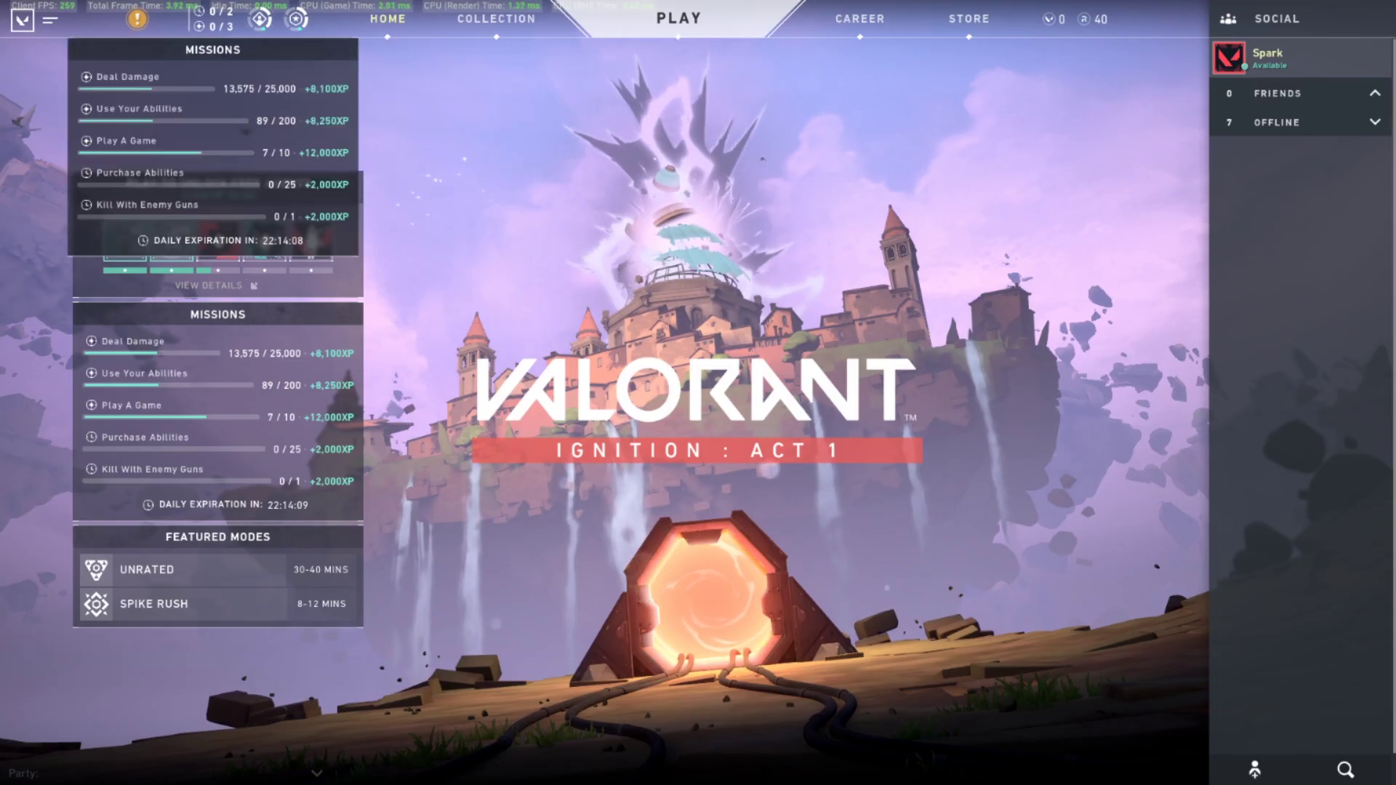
pyautogui.press('Escape')
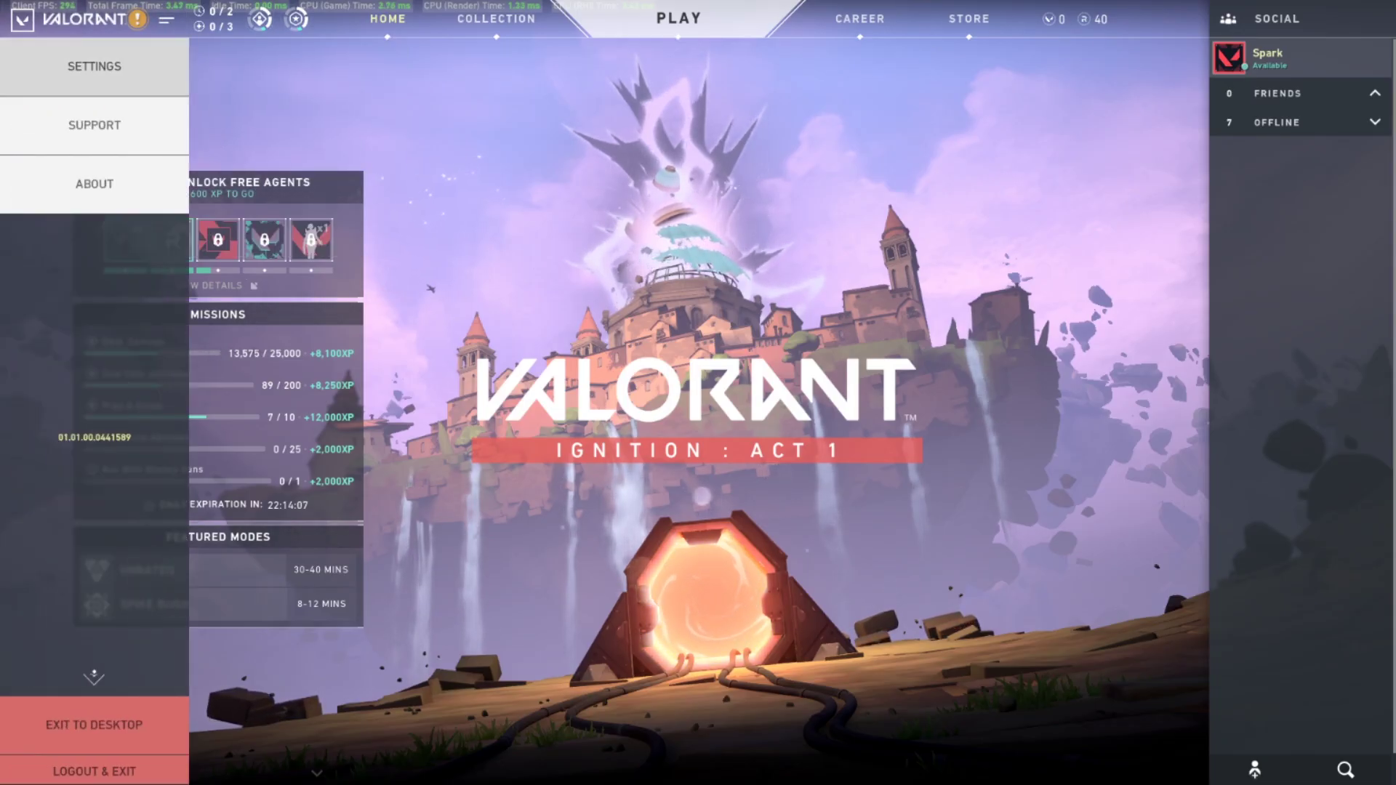
pyautogui.click(95, 66)
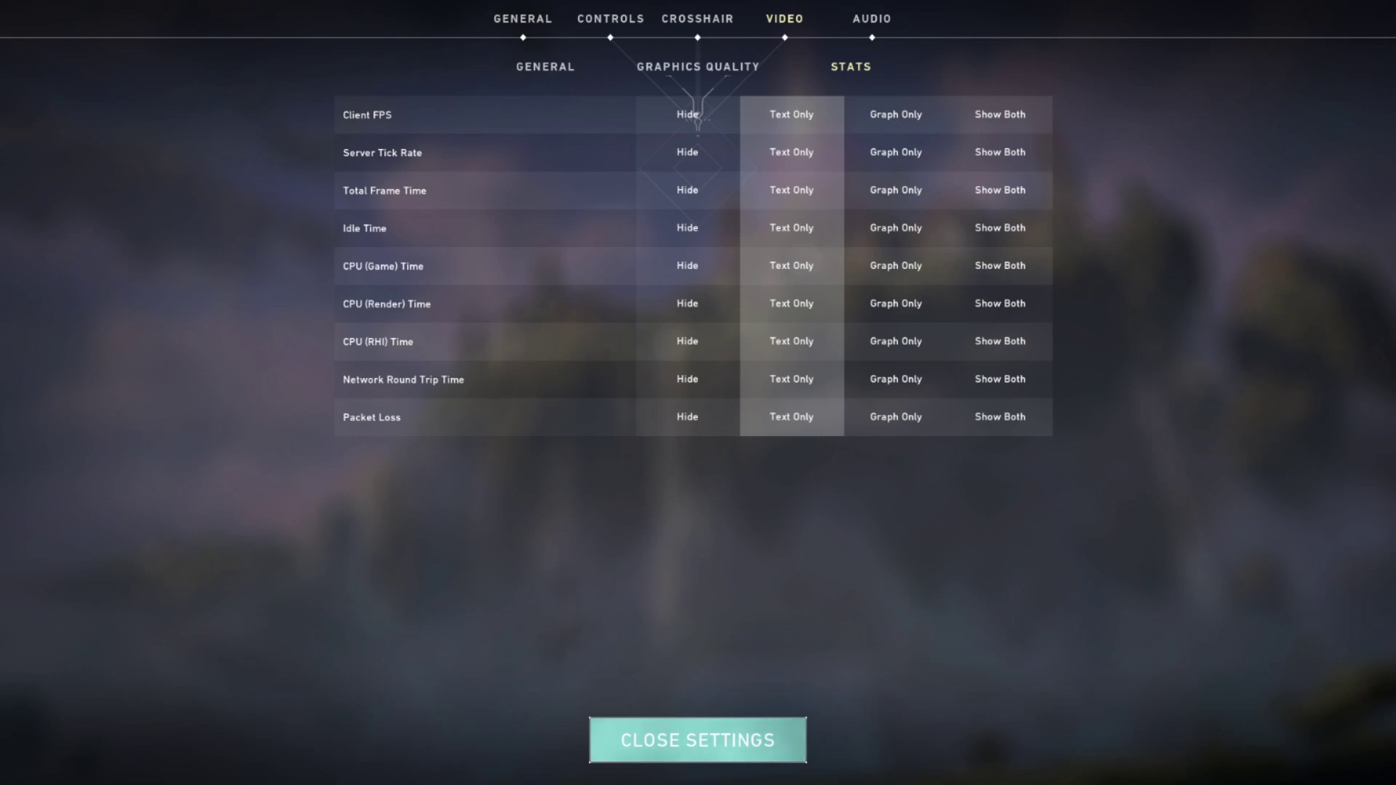
pyautogui.click(625, 740)
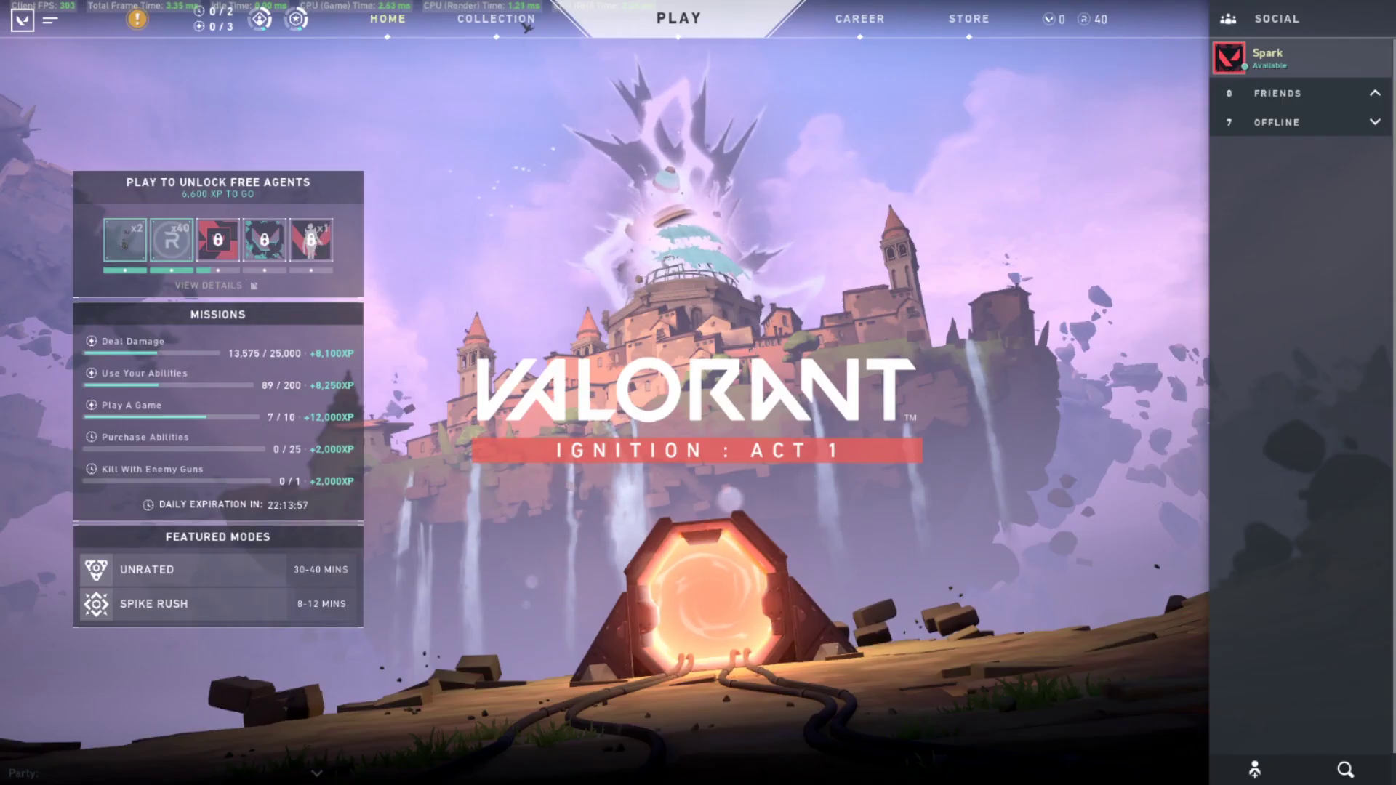
pyautogui.moveTo(213, 19)
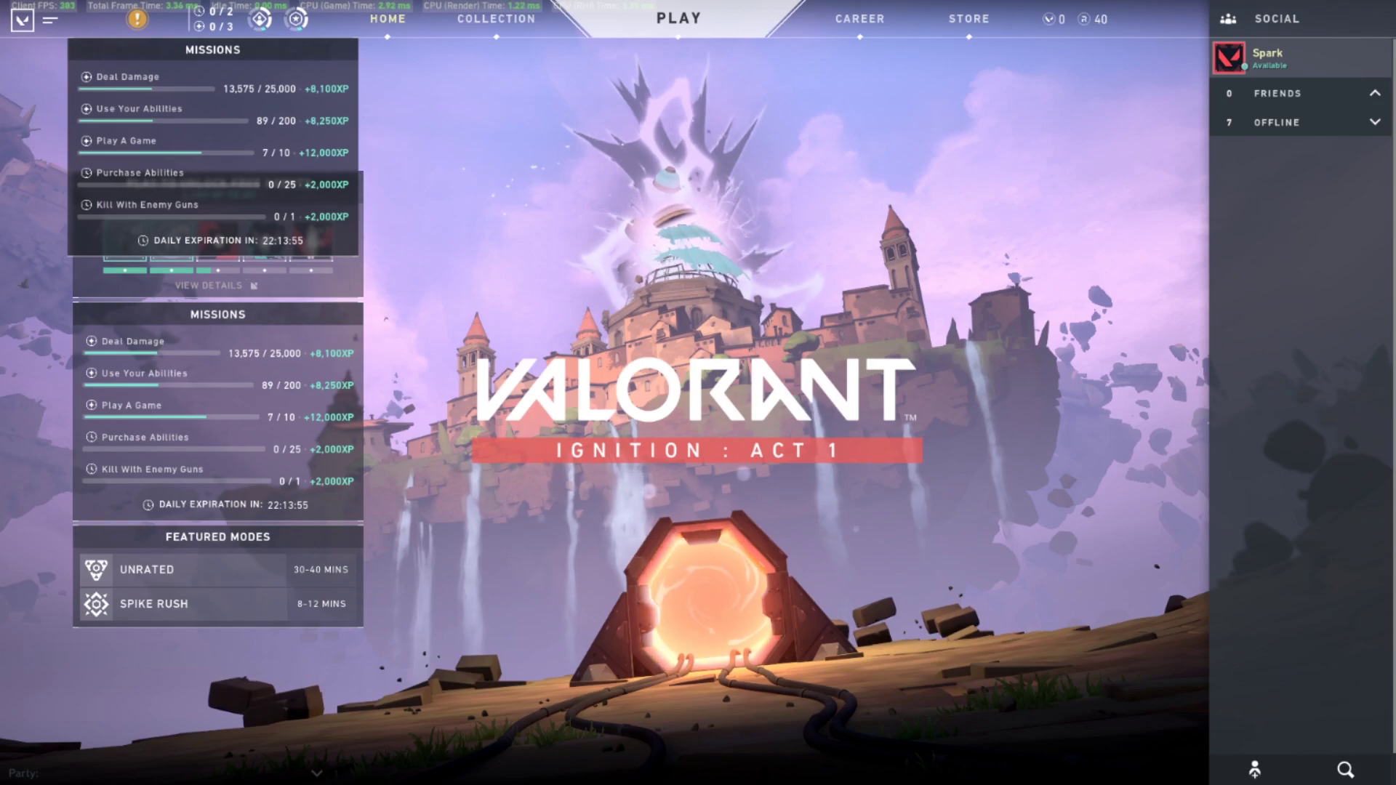
pyautogui.click(46, 20)
pyautogui.click(94, 66)
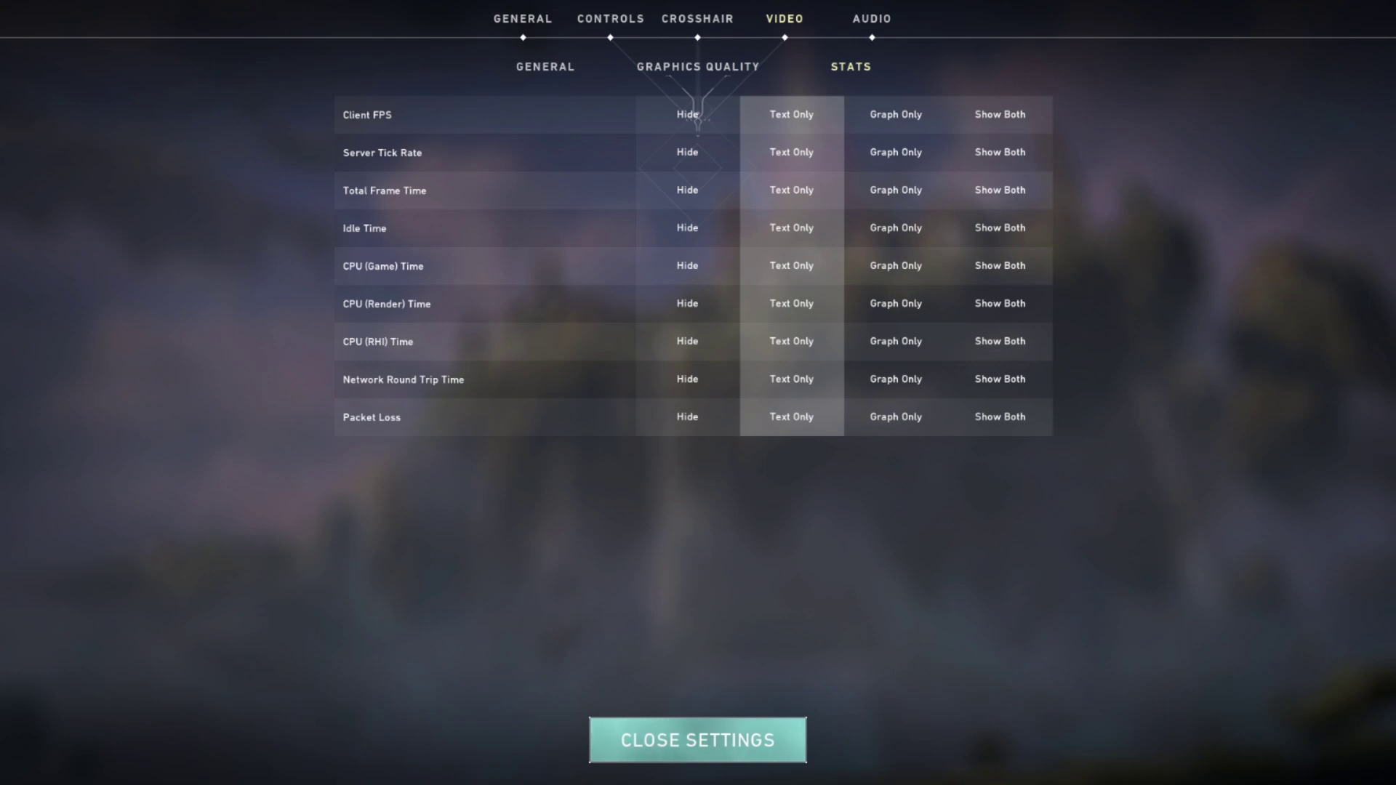
# Step: Look through the crosshair and communication control settings, and bring up the general settings containing the mouse sensitivity
pyautogui.click(697, 18)
pyautogui.click(610, 18)
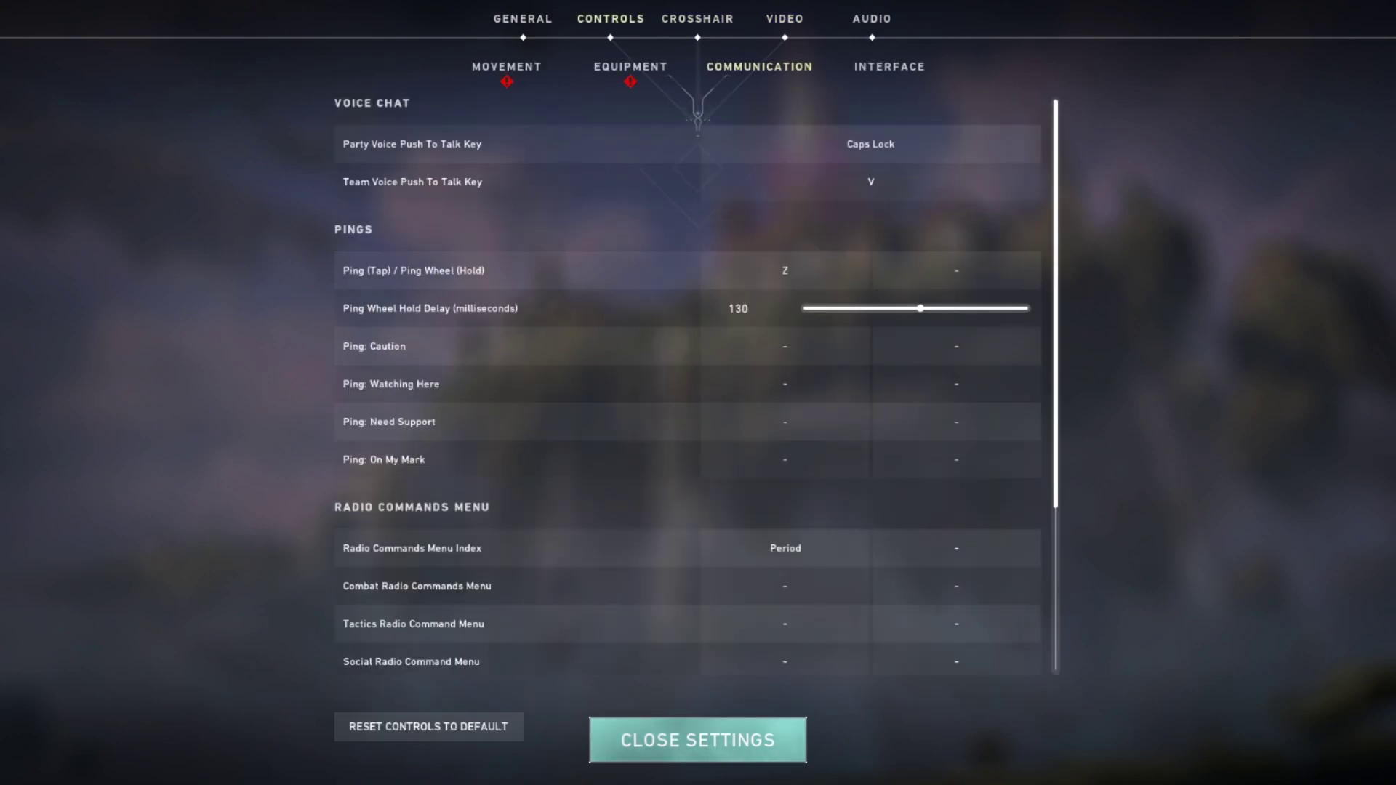
pyautogui.click(523, 19)
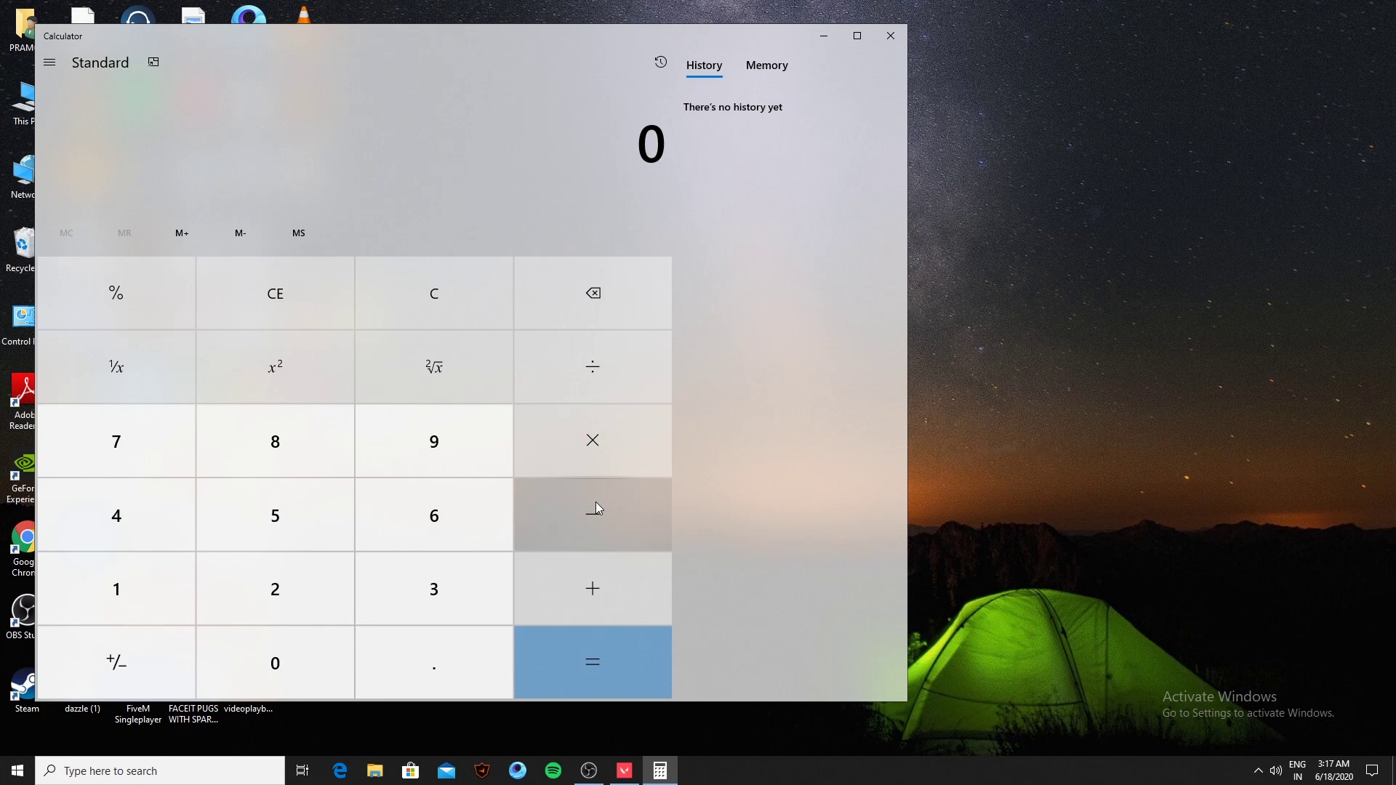
# Step: Switch to Calculator, divide 2 by 3.18 to convert the sensitivity, and highlight the result up to two decimals
pyautogui.click(330, 603)
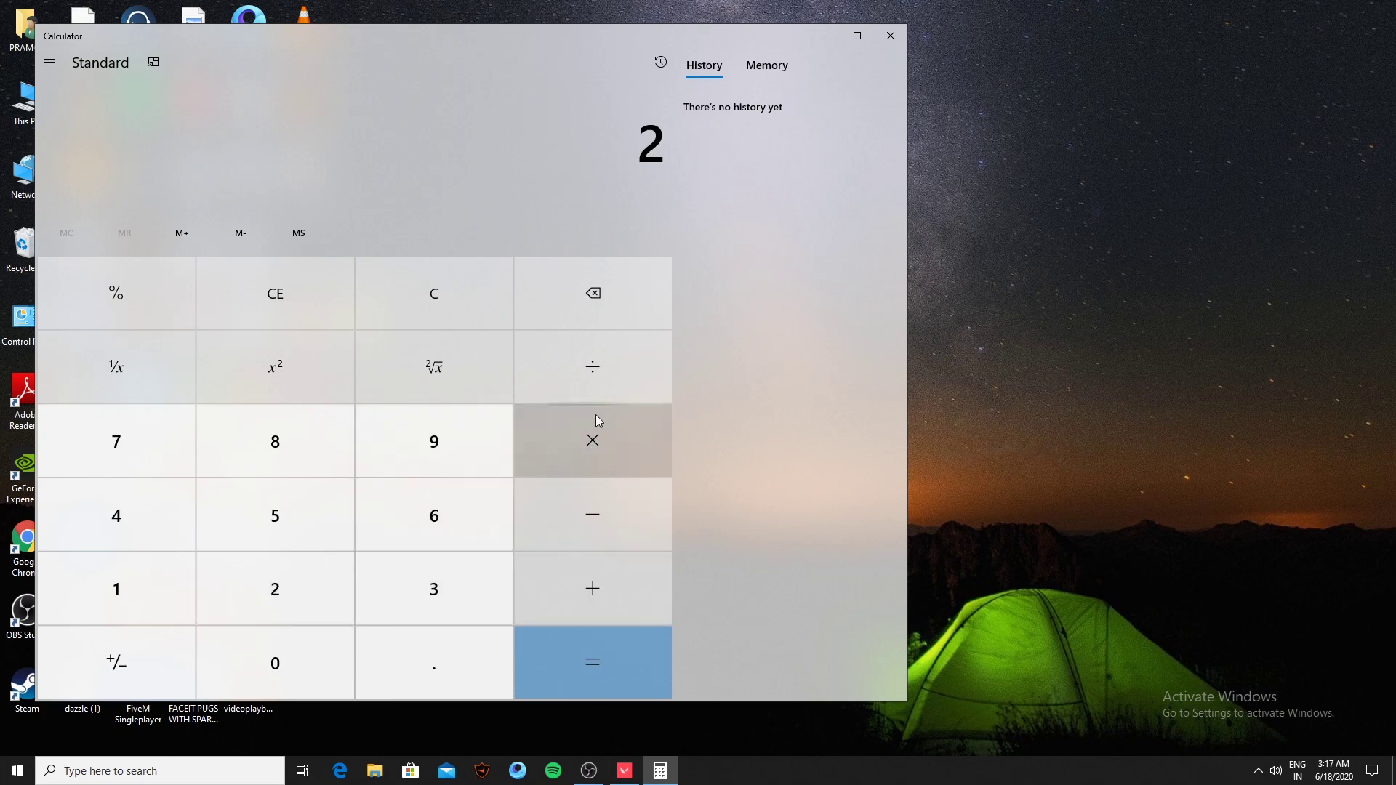
pyautogui.click(630, 358)
pyautogui.click(448, 586)
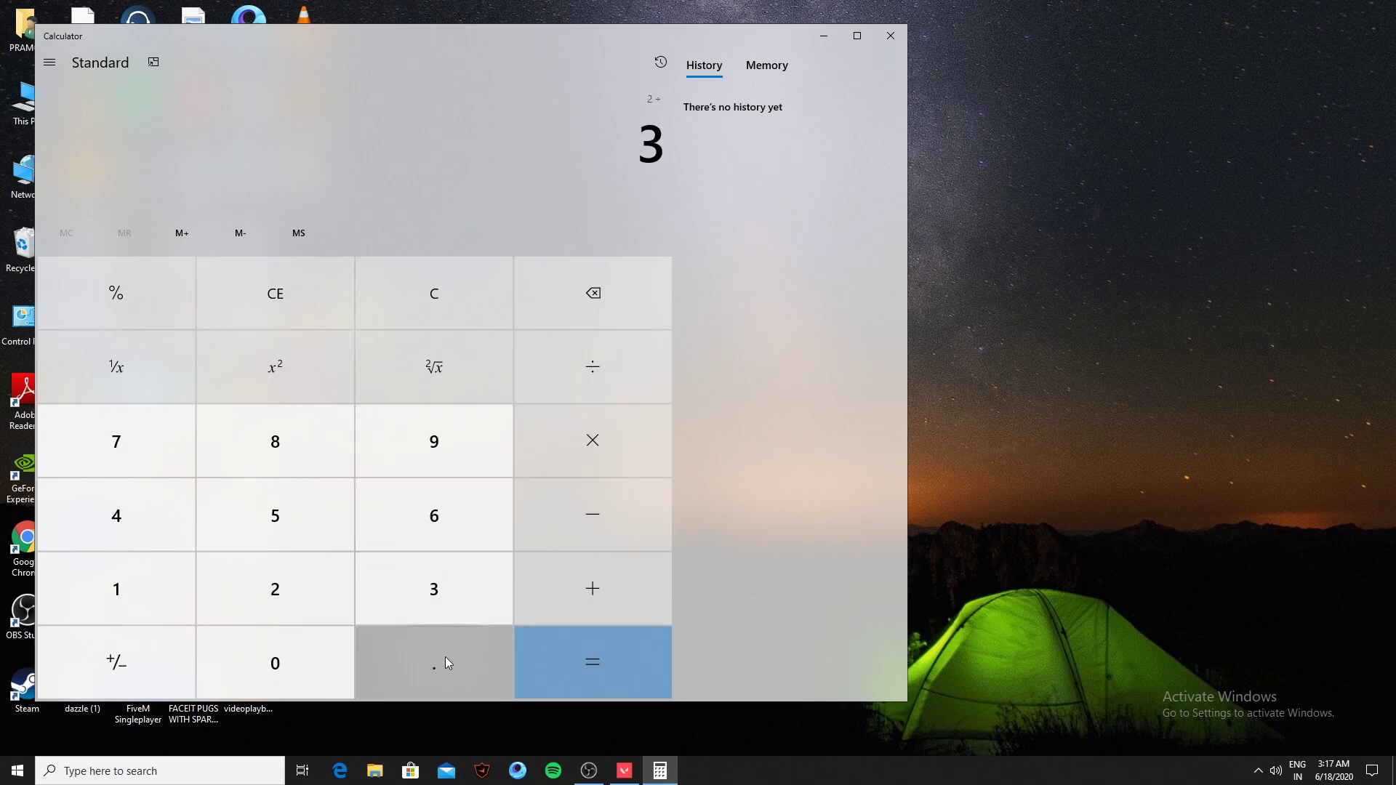
pyautogui.click(445, 662)
pyautogui.click(129, 584)
pyautogui.click(264, 458)
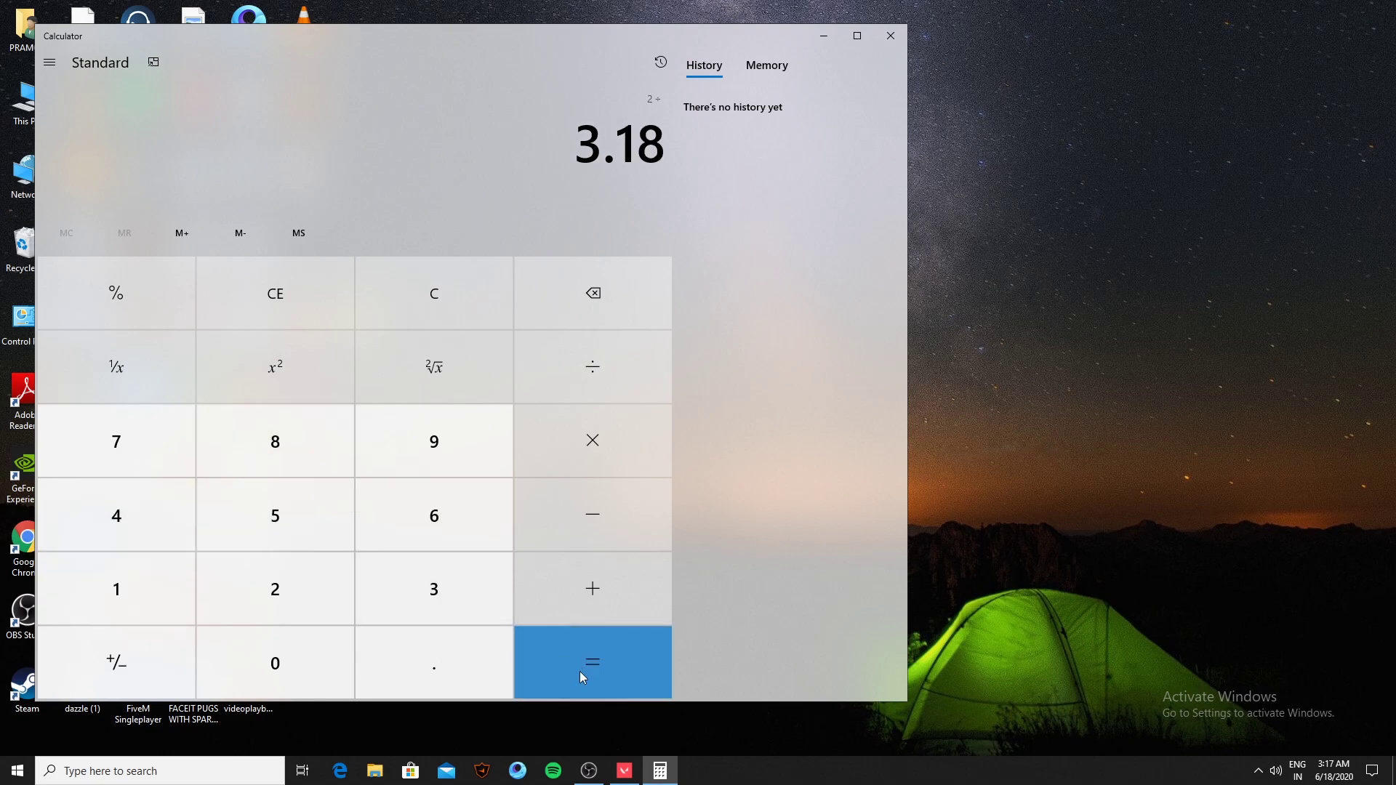
pyautogui.click(582, 677)
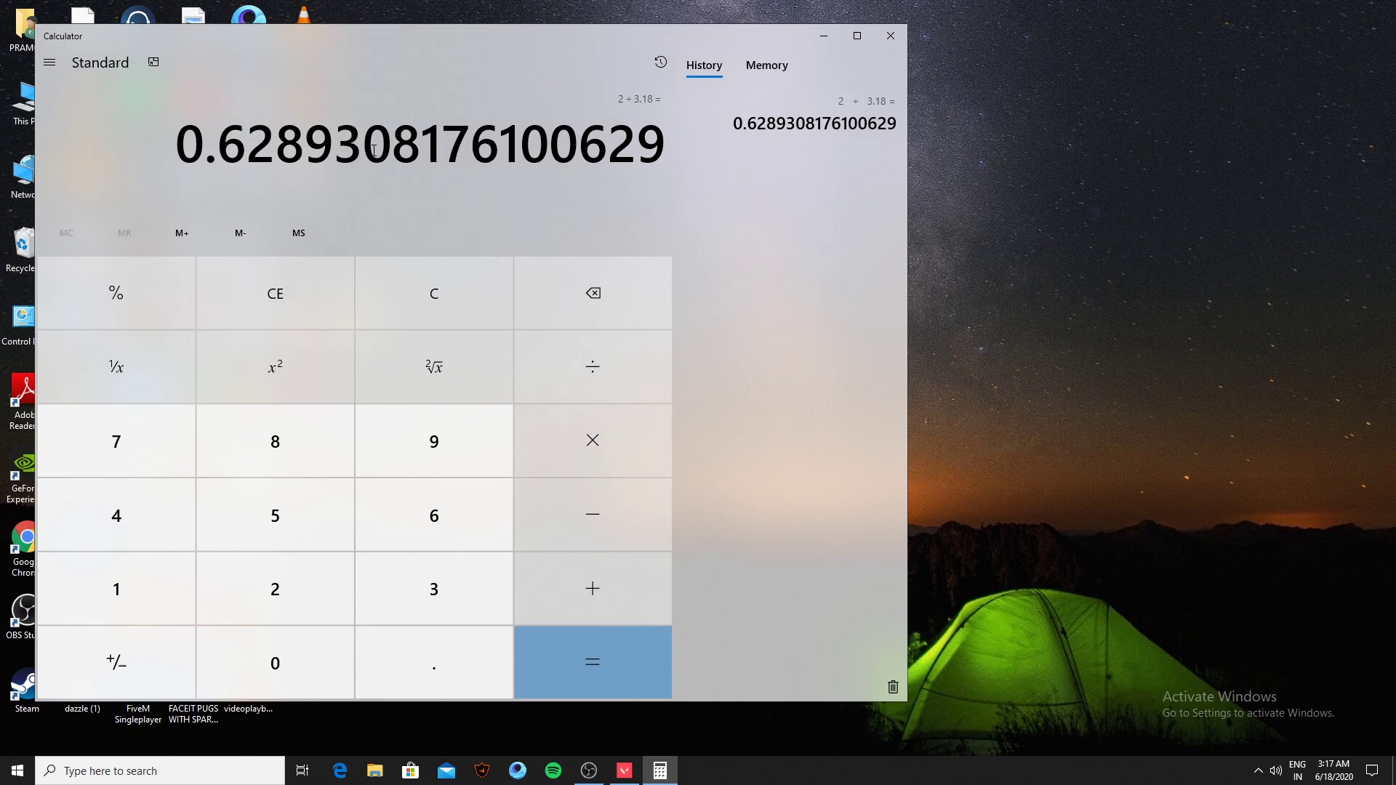
pyautogui.moveTo(276, 149); pyautogui.dragTo(189, 142)
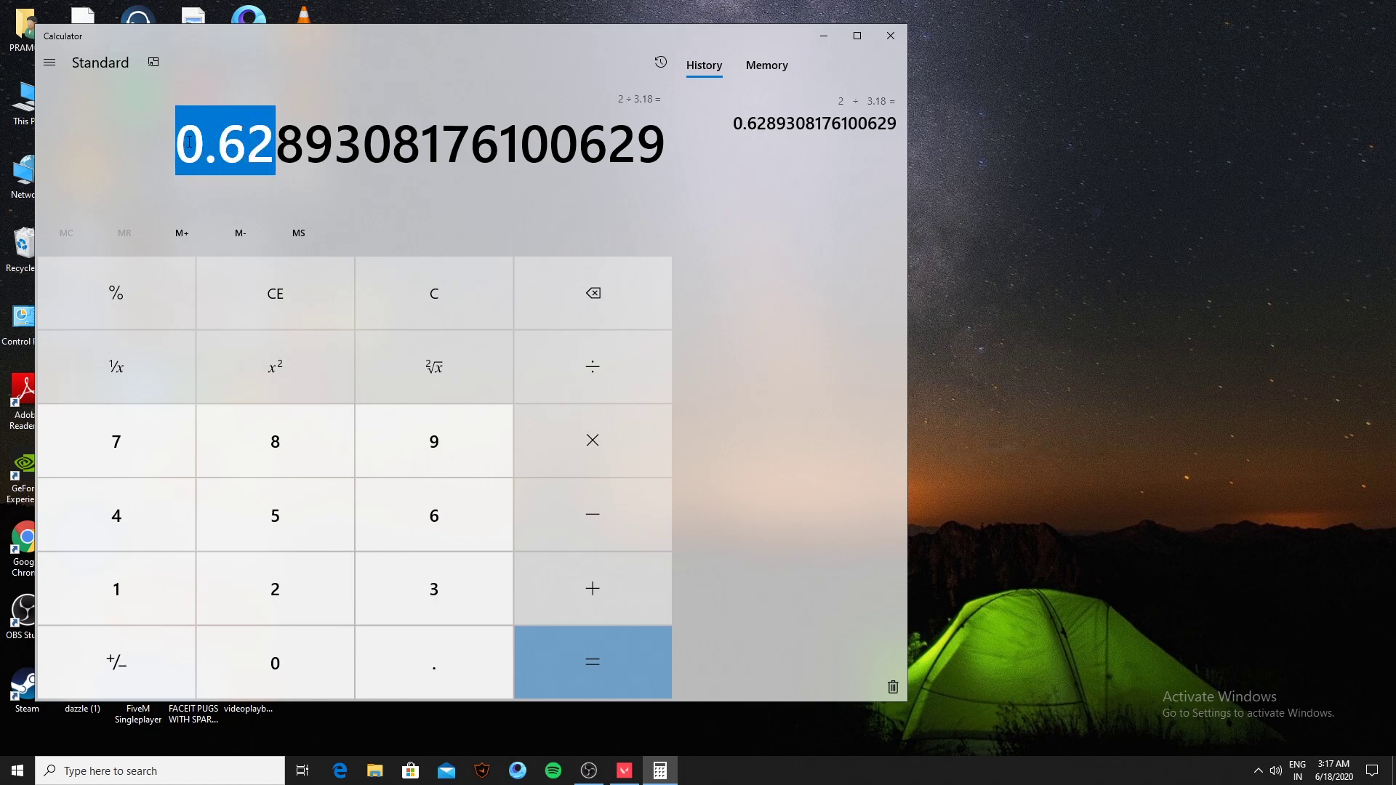
# Step: Clear the calculation, divide 1.8 by 3.18, and highlight the result up to two decimals
pyautogui.click(421, 291)
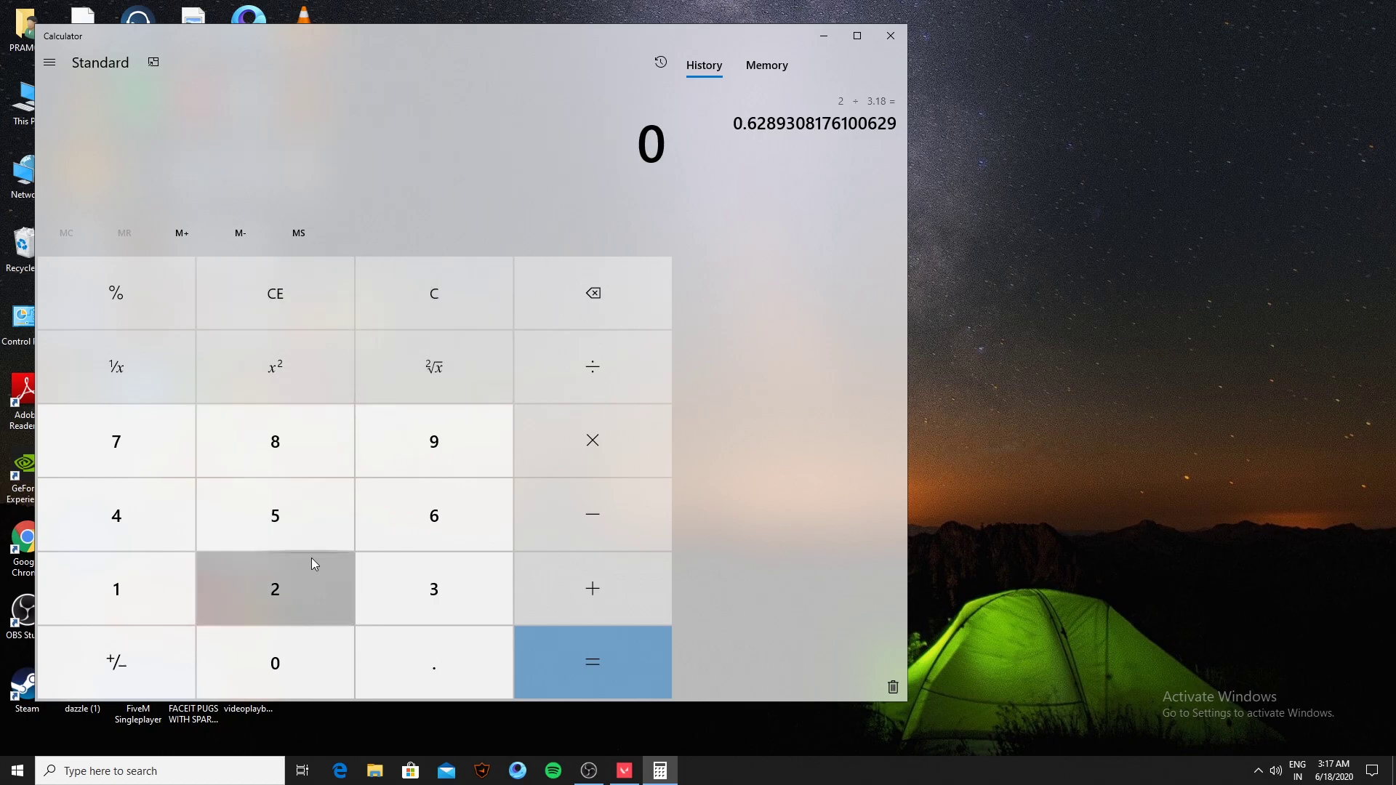
pyautogui.click(148, 590)
pyautogui.click(428, 649)
pyautogui.click(311, 447)
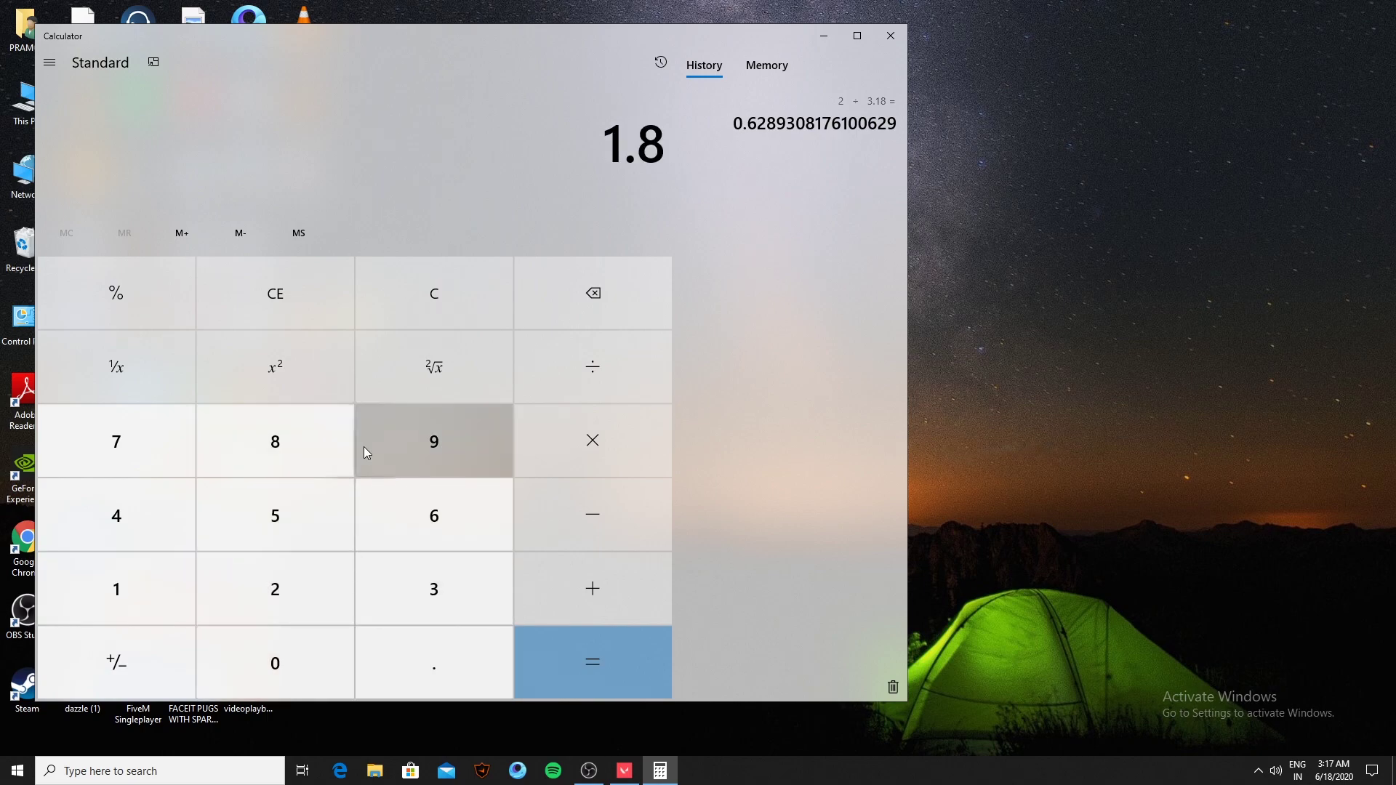
pyautogui.click(574, 380)
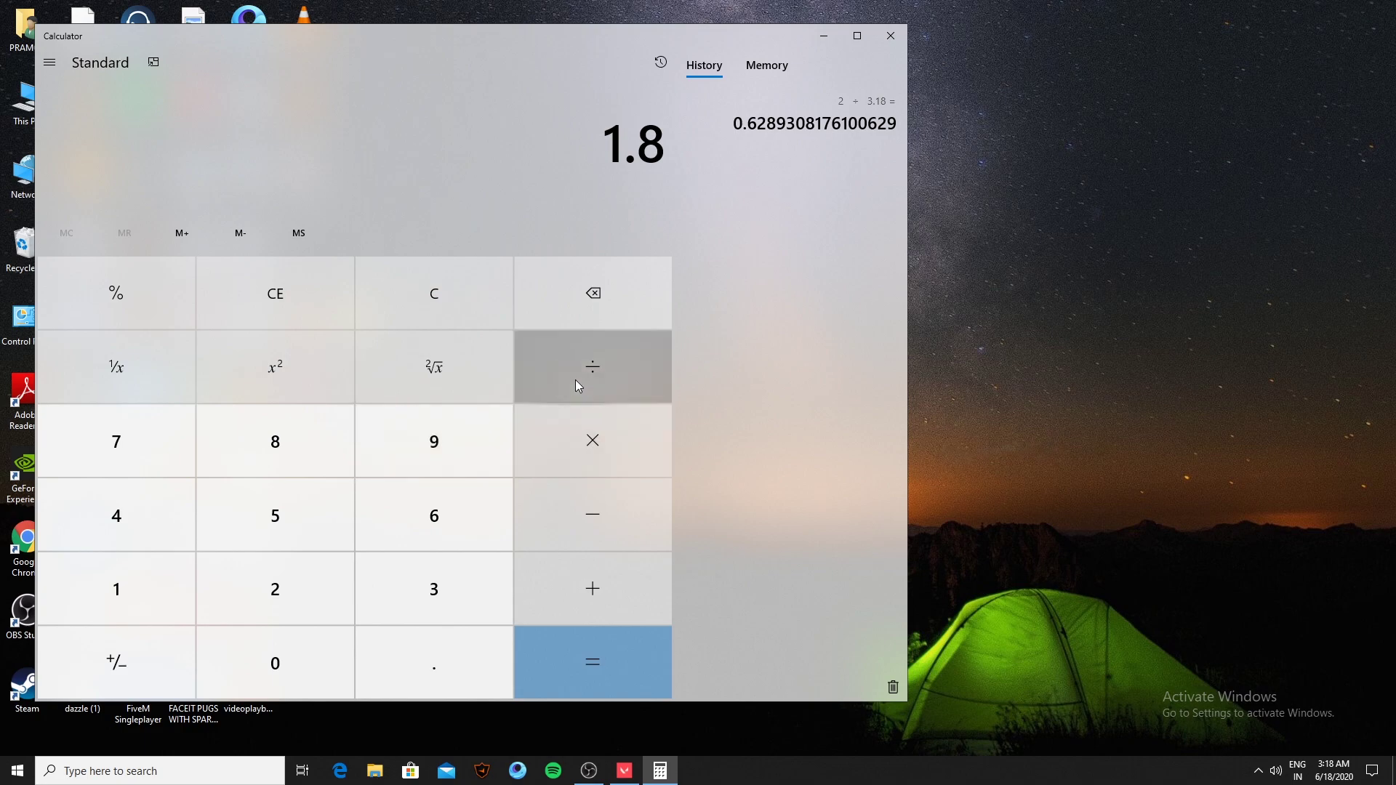
pyautogui.click(473, 573)
pyautogui.click(408, 661)
pyautogui.click(137, 560)
pyautogui.click(280, 446)
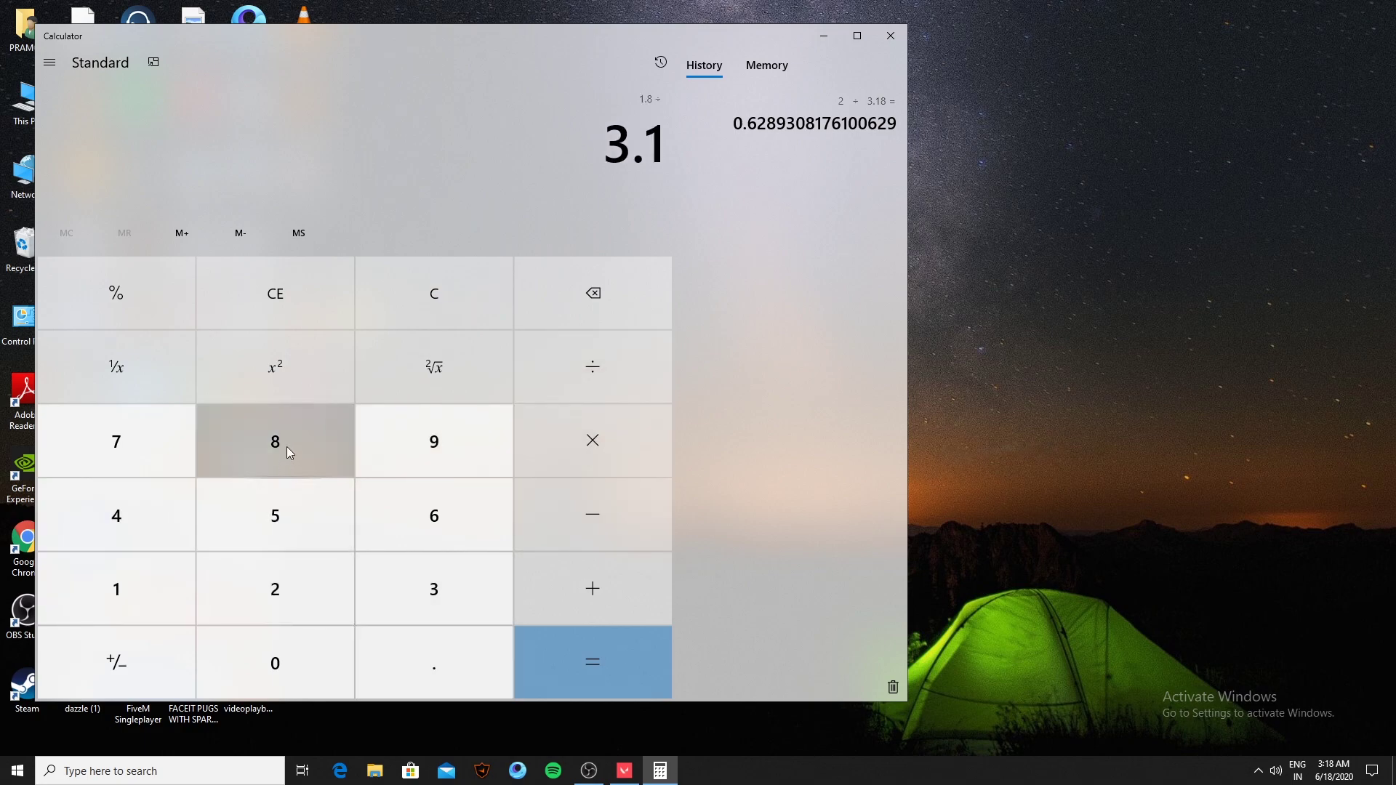
pyautogui.click(559, 688)
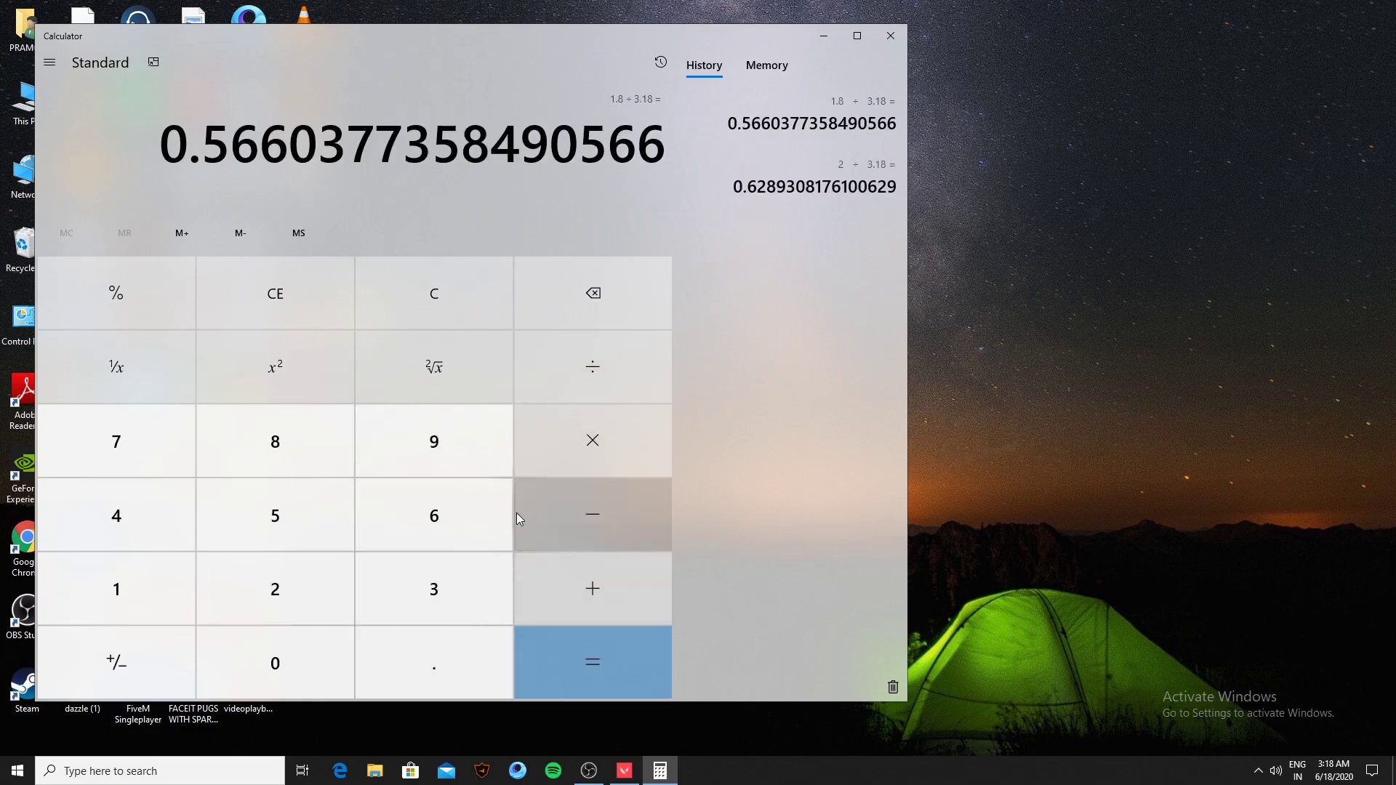
pyautogui.moveTo(257, 152); pyautogui.dragTo(188, 152)
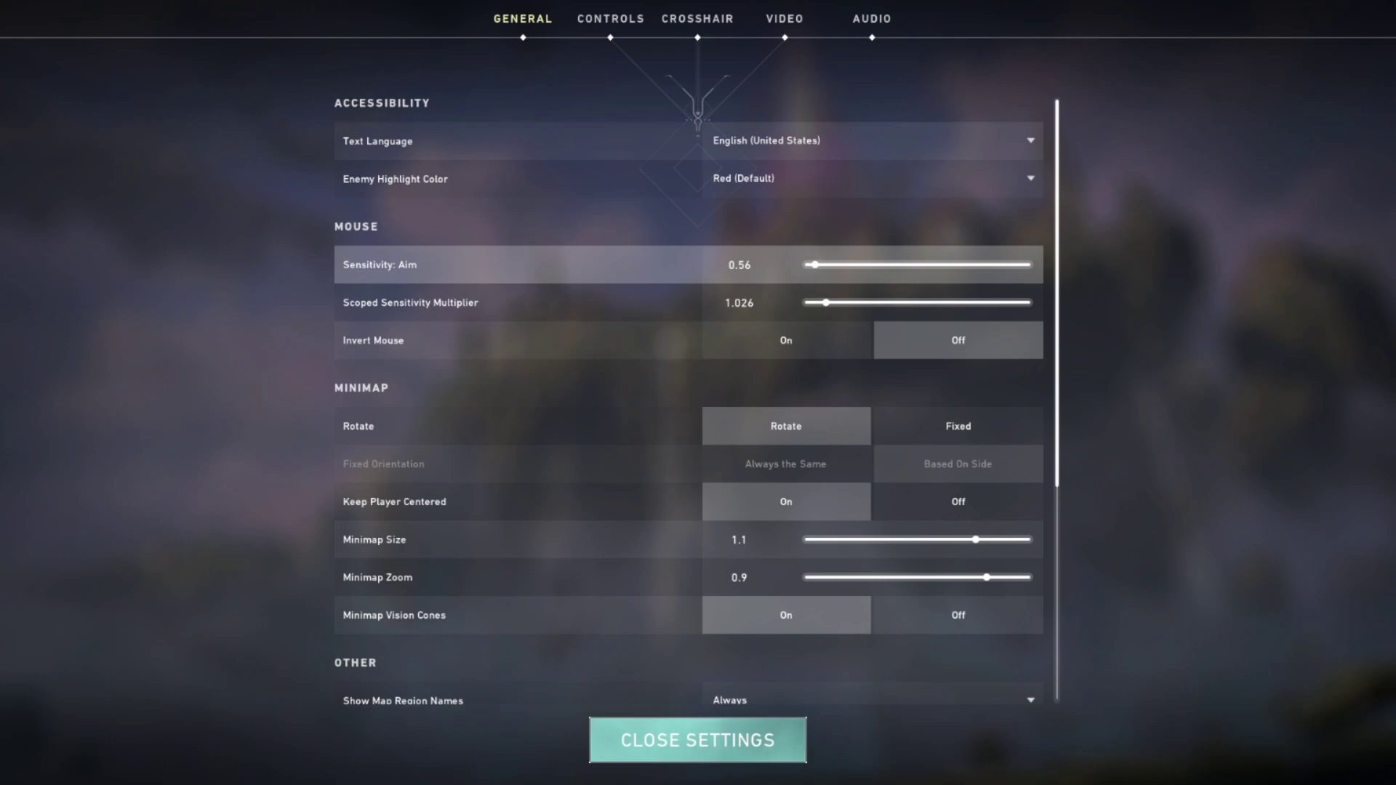
# Step: Return to Valorant, confirm 0.56 as the mouse aim sensitivity, and close the settings
pyautogui.click(739, 265)
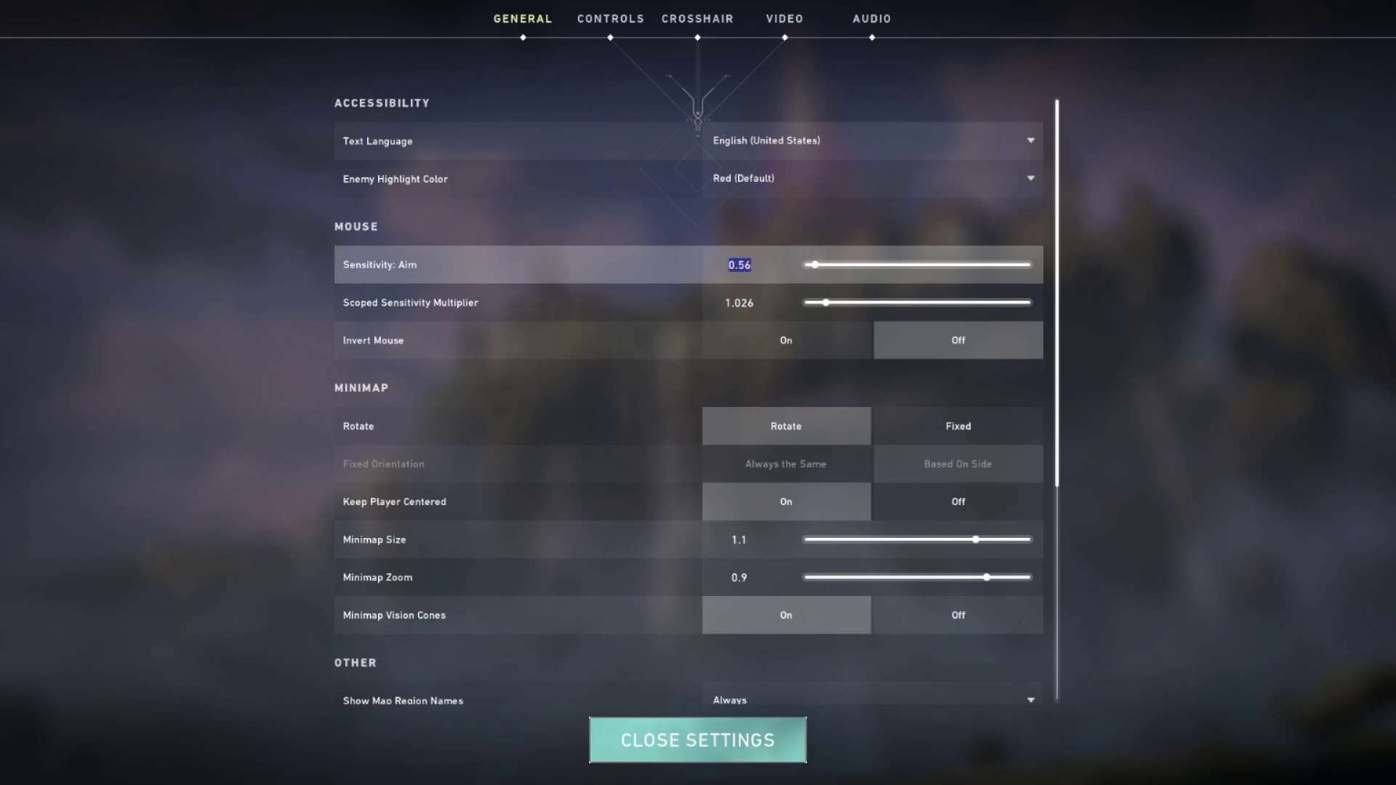
pyautogui.press('Return')
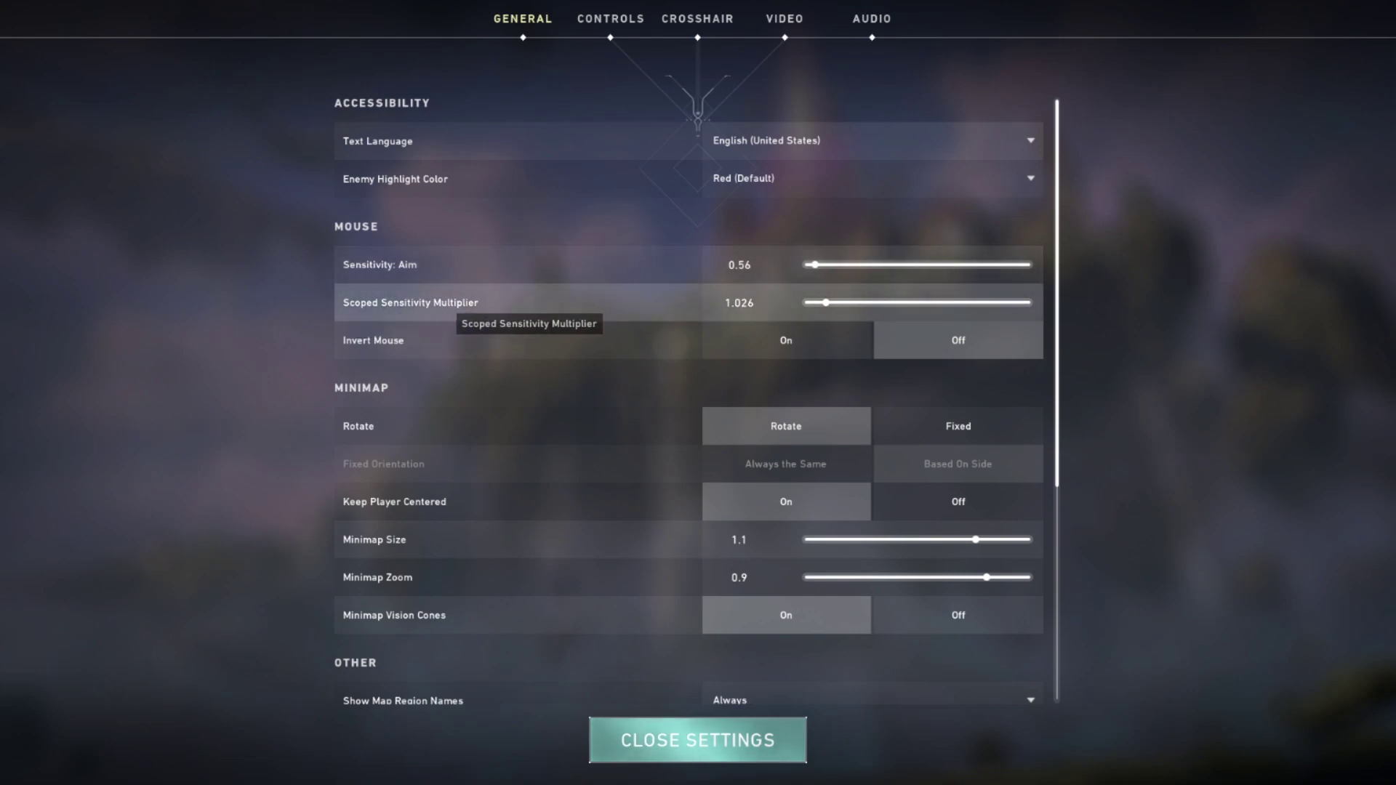
pyautogui.click(611, 18)
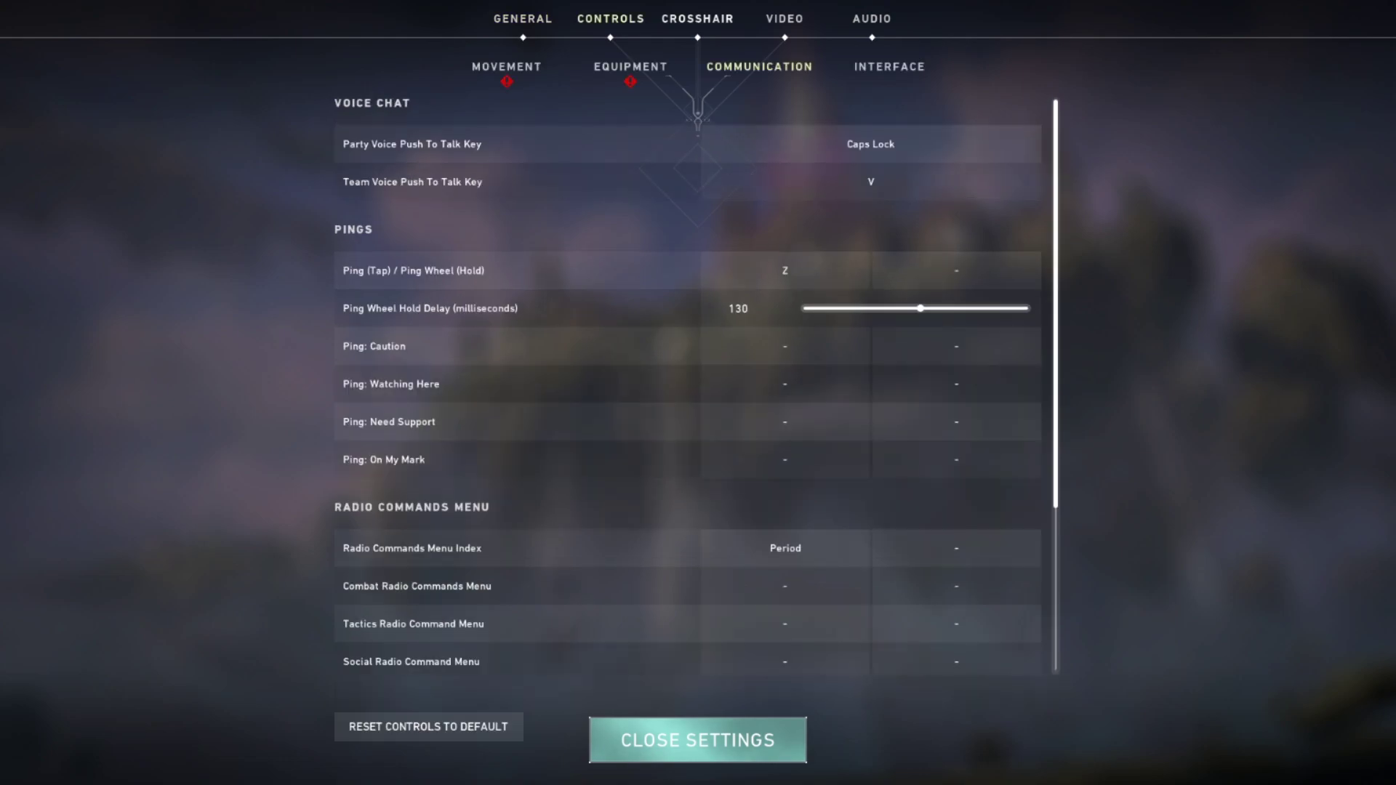
pyautogui.press('Escape')
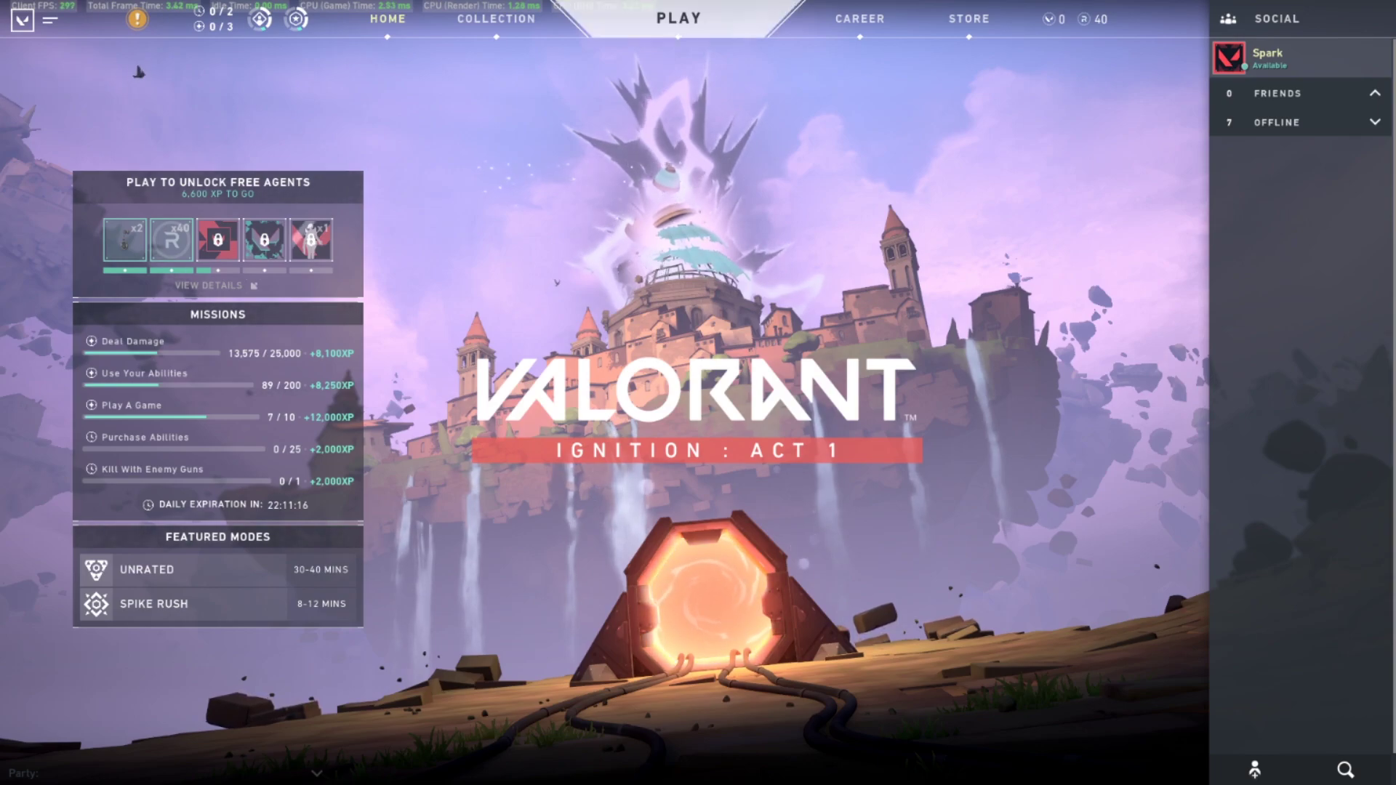
# Step: Start a practice session in the shooting range from the play lobby
pyautogui.click(678, 18)
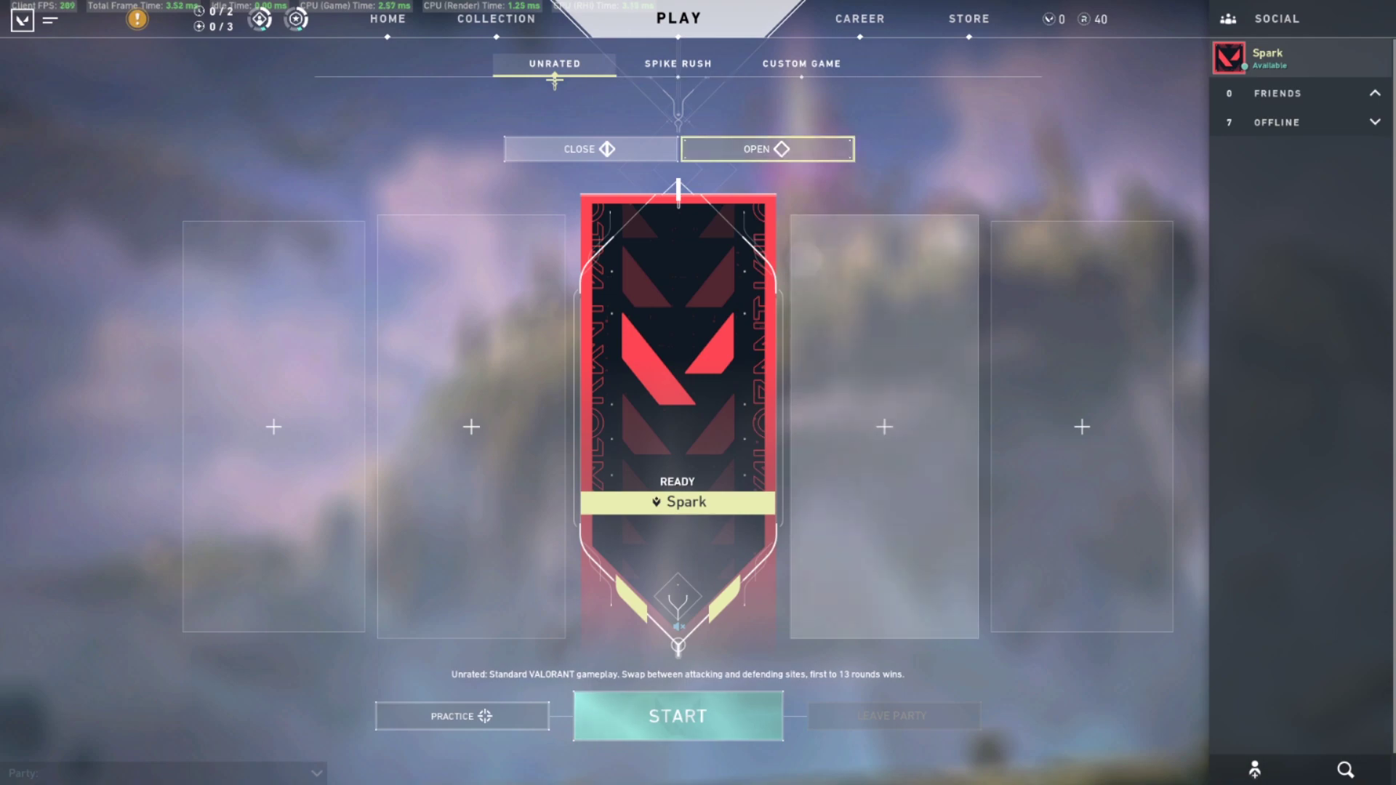
pyautogui.click(463, 716)
pyautogui.click(532, 438)
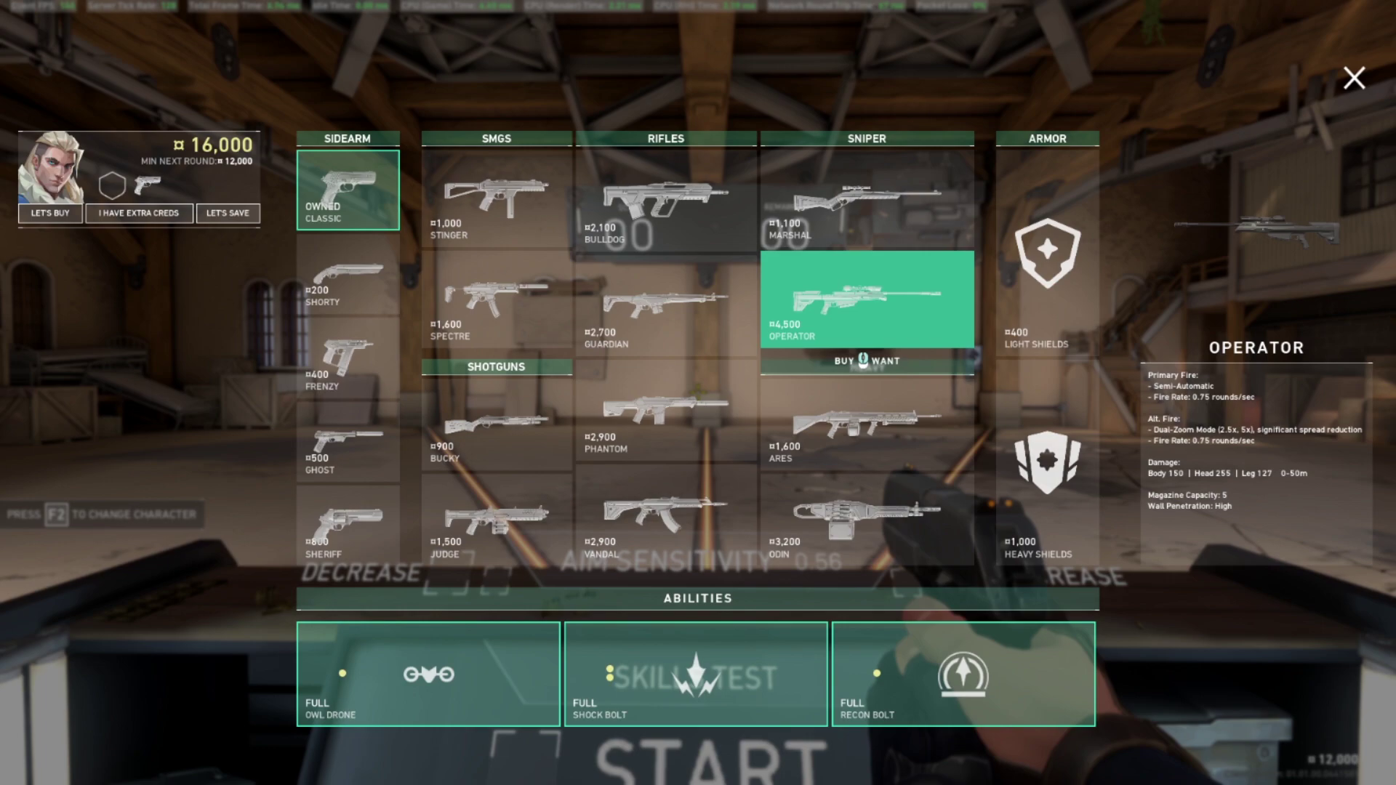
# Step: Buy the Operator sniper and heavy shields, and close the weapon shop
pyautogui.click(866, 298)
pyautogui.click(1047, 465)
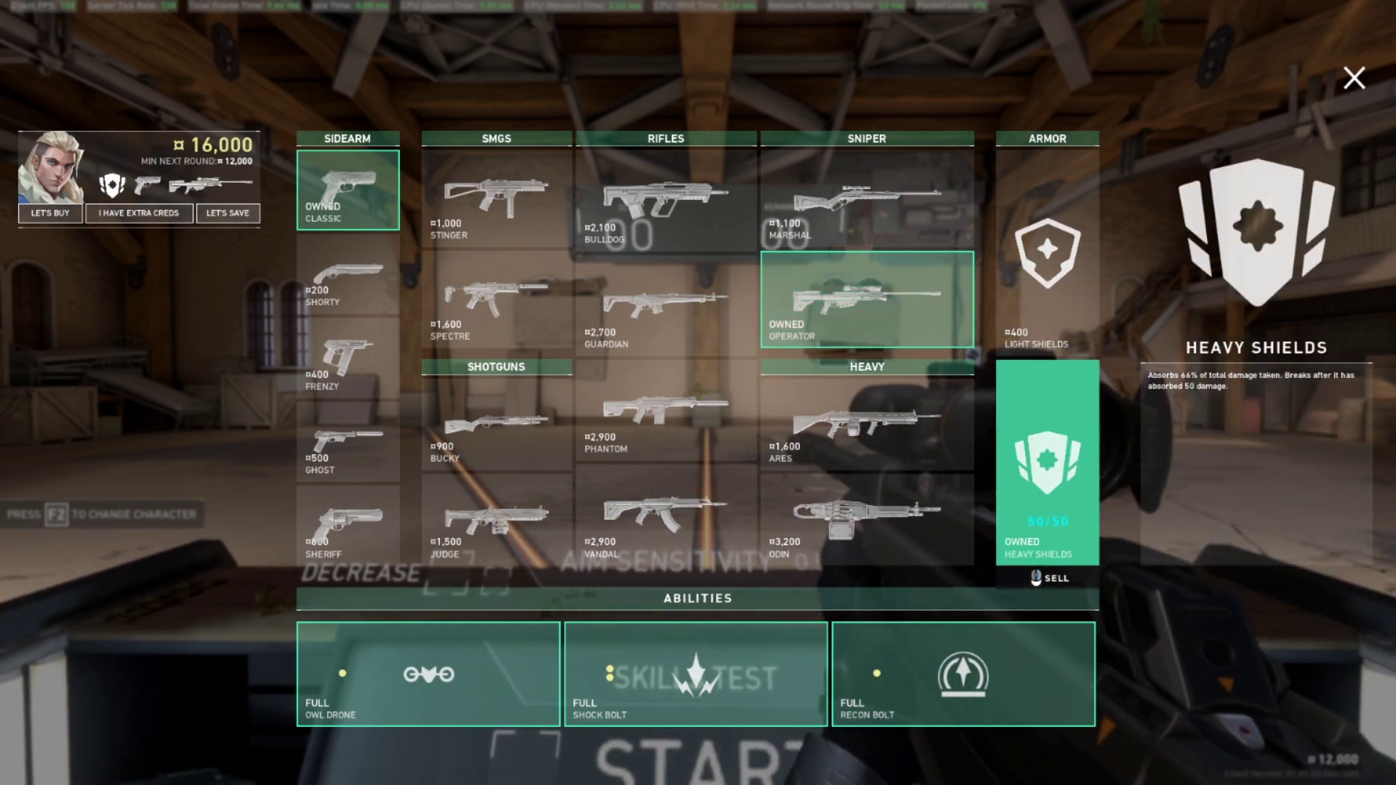
pyautogui.press('b')
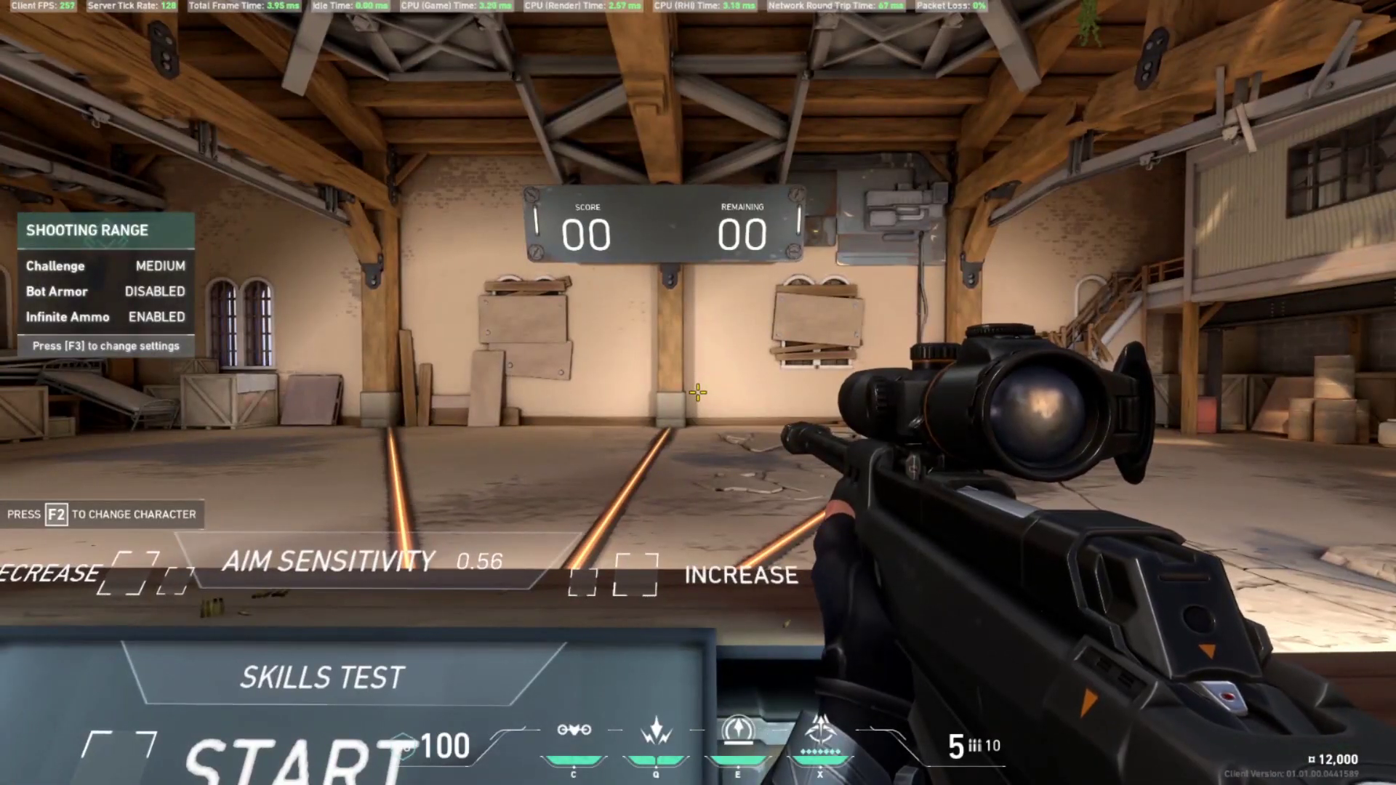
# Step: Check the mouse sensitivity values in the general settings and test aiming through the Operator's scope at its zoom levels
pyautogui.press('Escape')
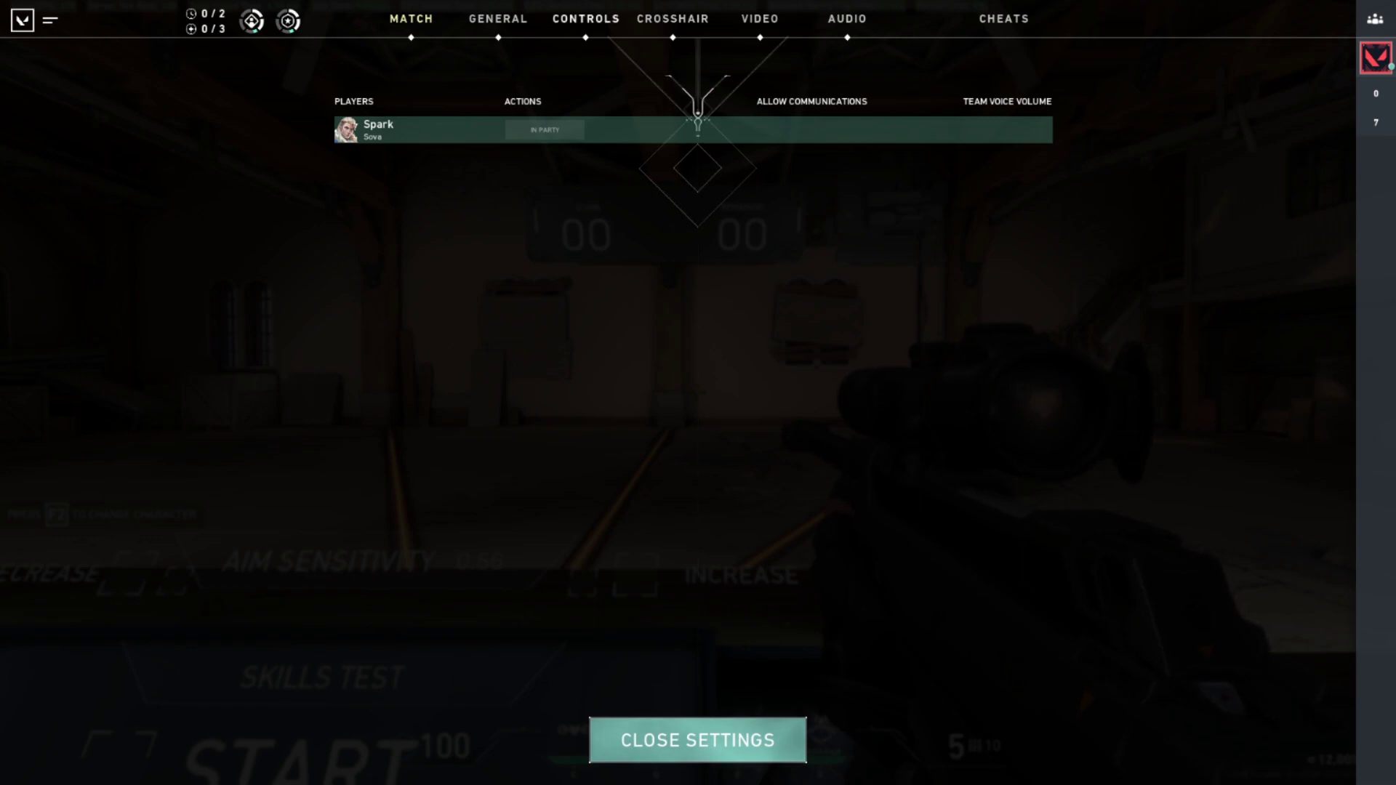
pyautogui.click(586, 19)
pyautogui.click(498, 18)
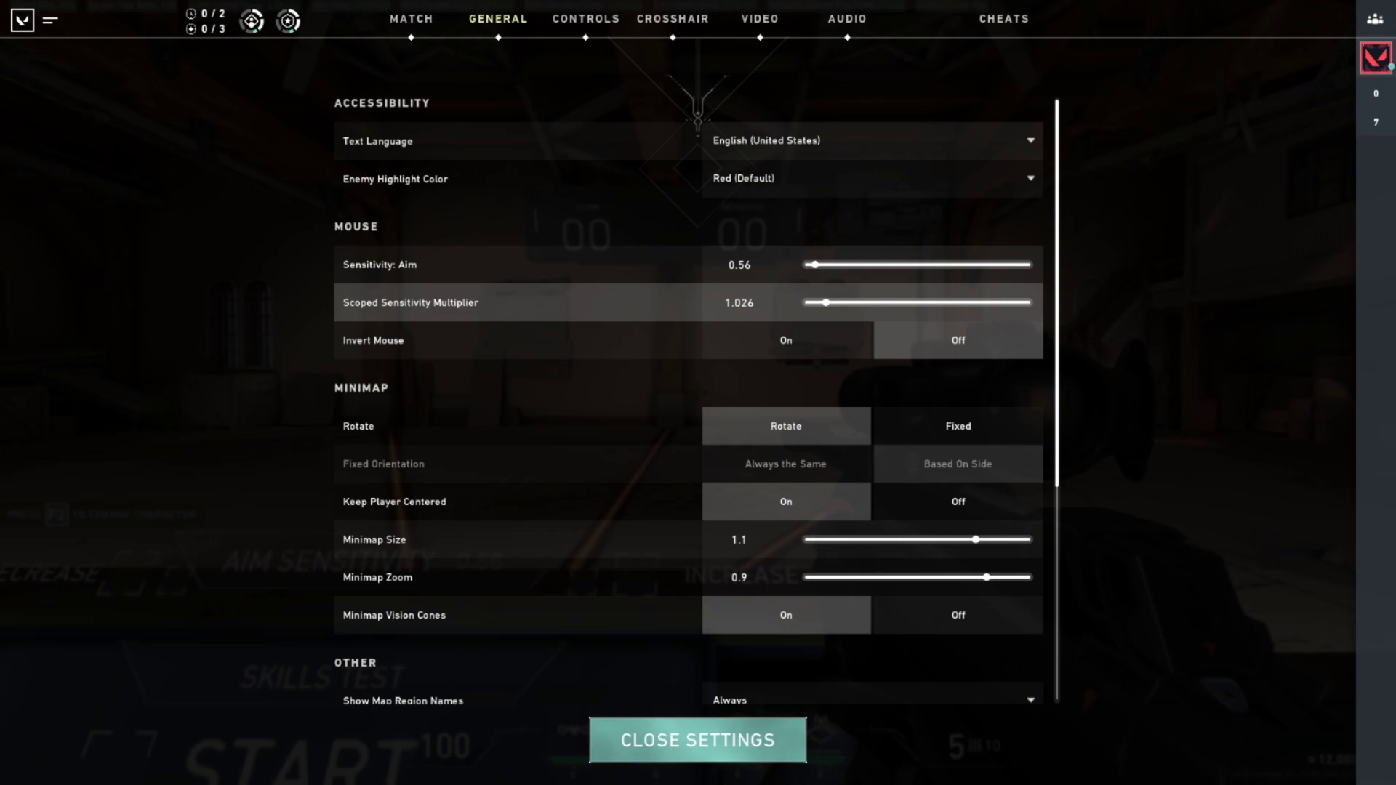
pyautogui.press('Escape')
pyautogui.rightClick(699, 392)
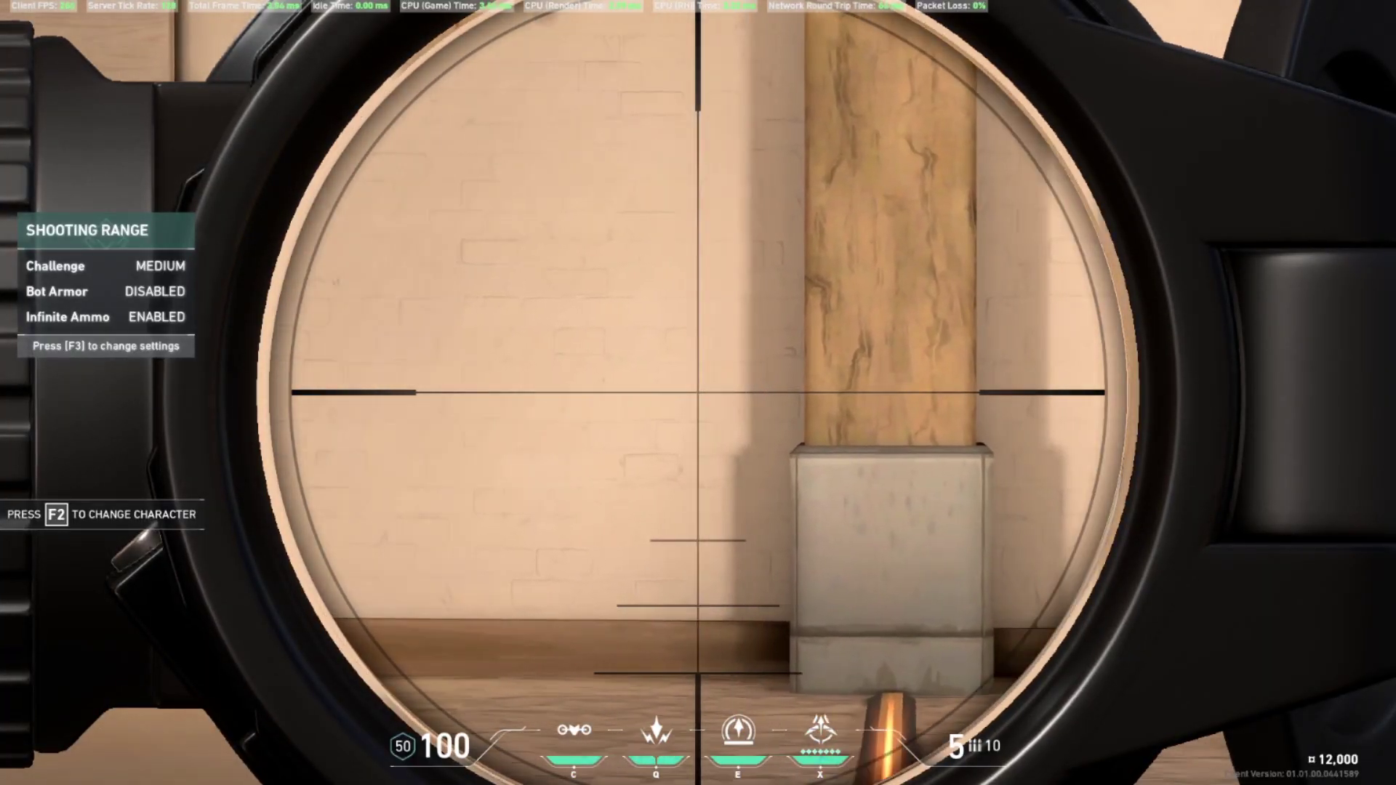
pyautogui.rightClick(698, 392)
pyautogui.rightClick(698, 393)
# Step: Try a scoped sensitivity multiplier of 0.977 and test aiming through the Operator's scope at both zoom levels
pyautogui.press('Escape')
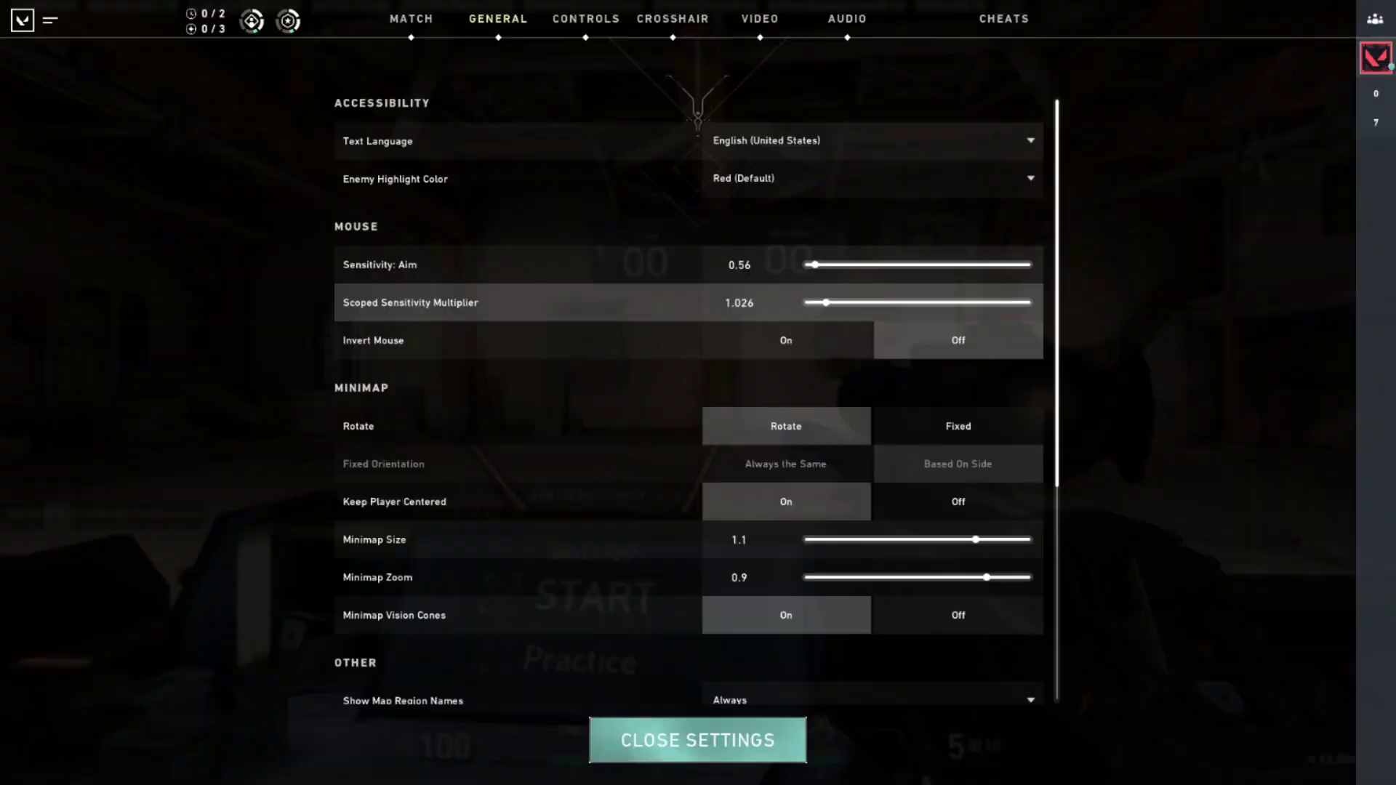
pyautogui.press('Escape')
pyautogui.rightClick(699, 392)
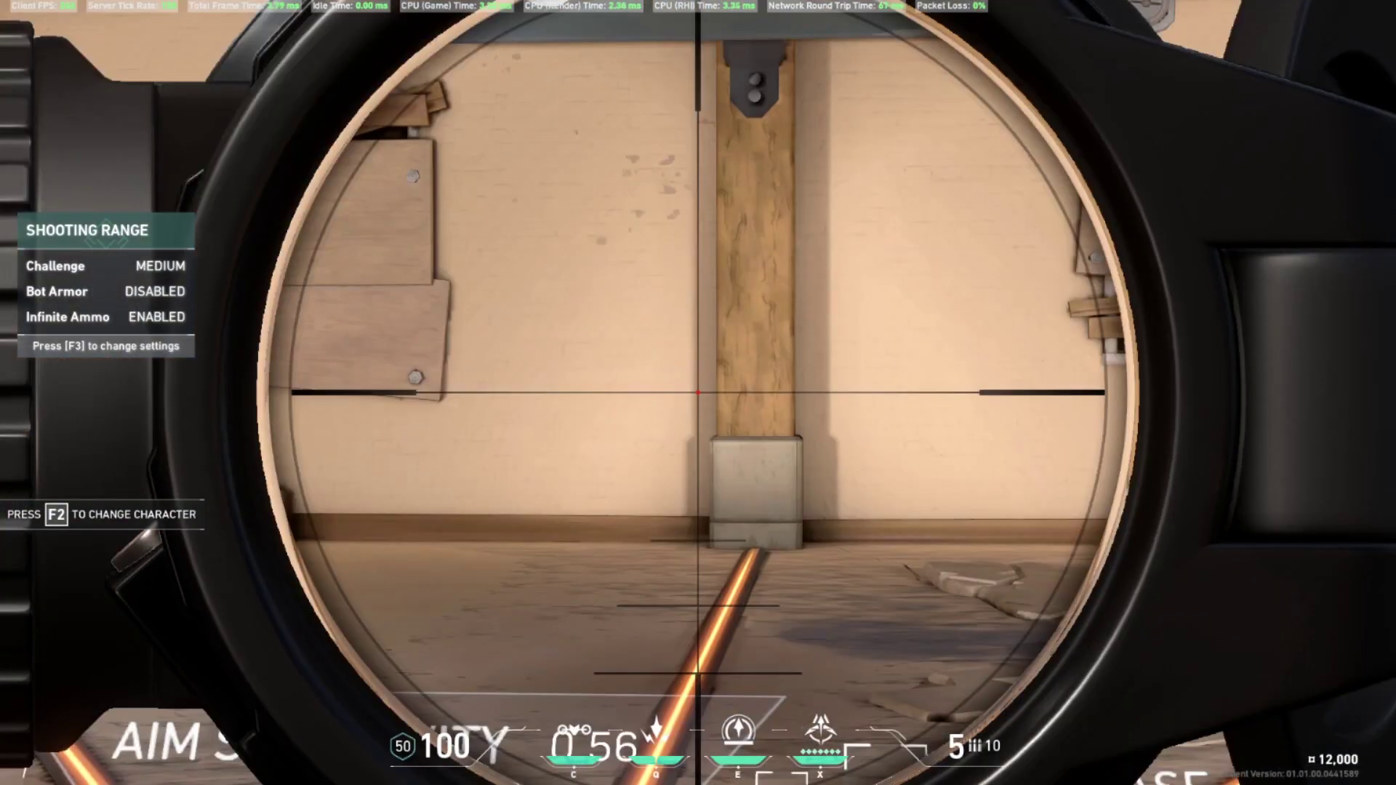
pyautogui.rightClick(698, 393)
pyautogui.press('Escape')
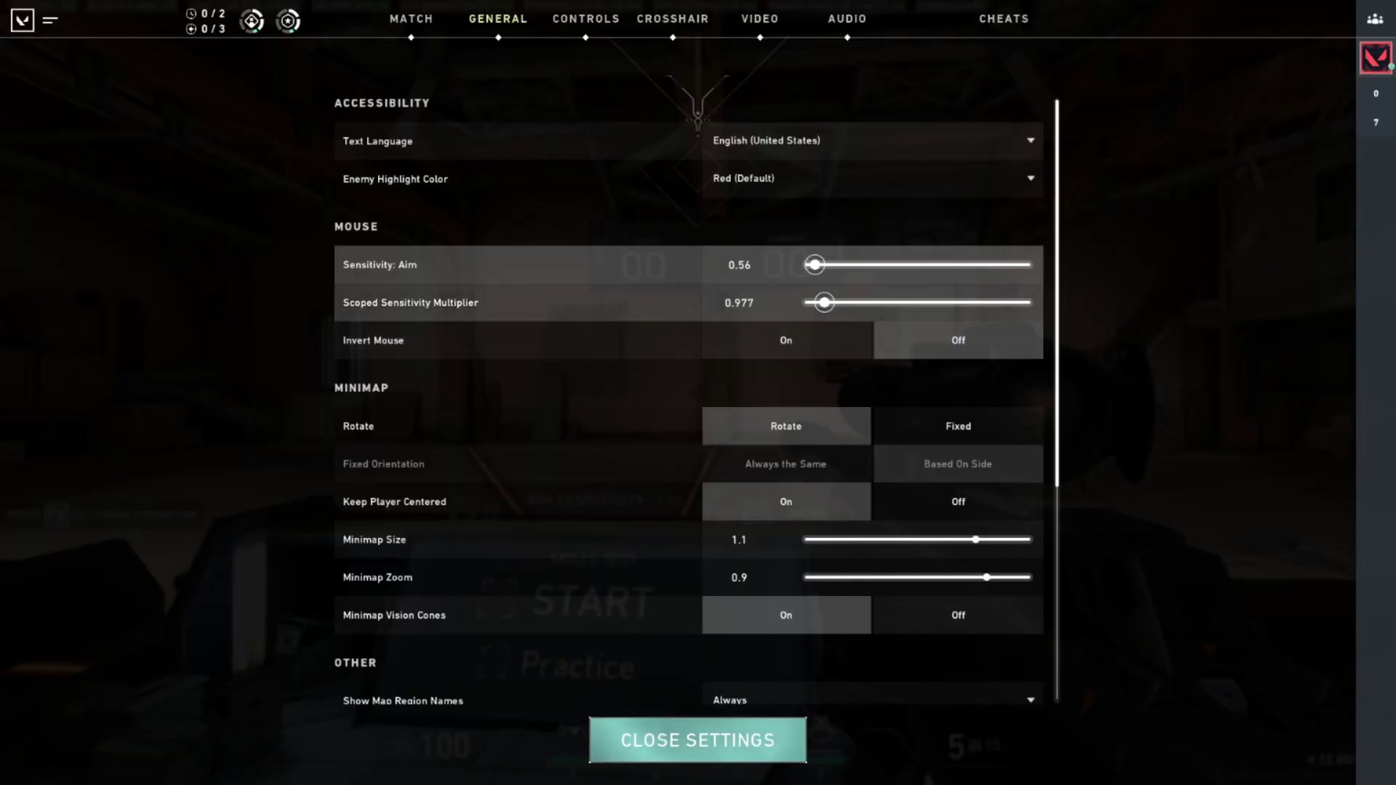
pyautogui.press('Escape')
pyautogui.rightClick(698, 393)
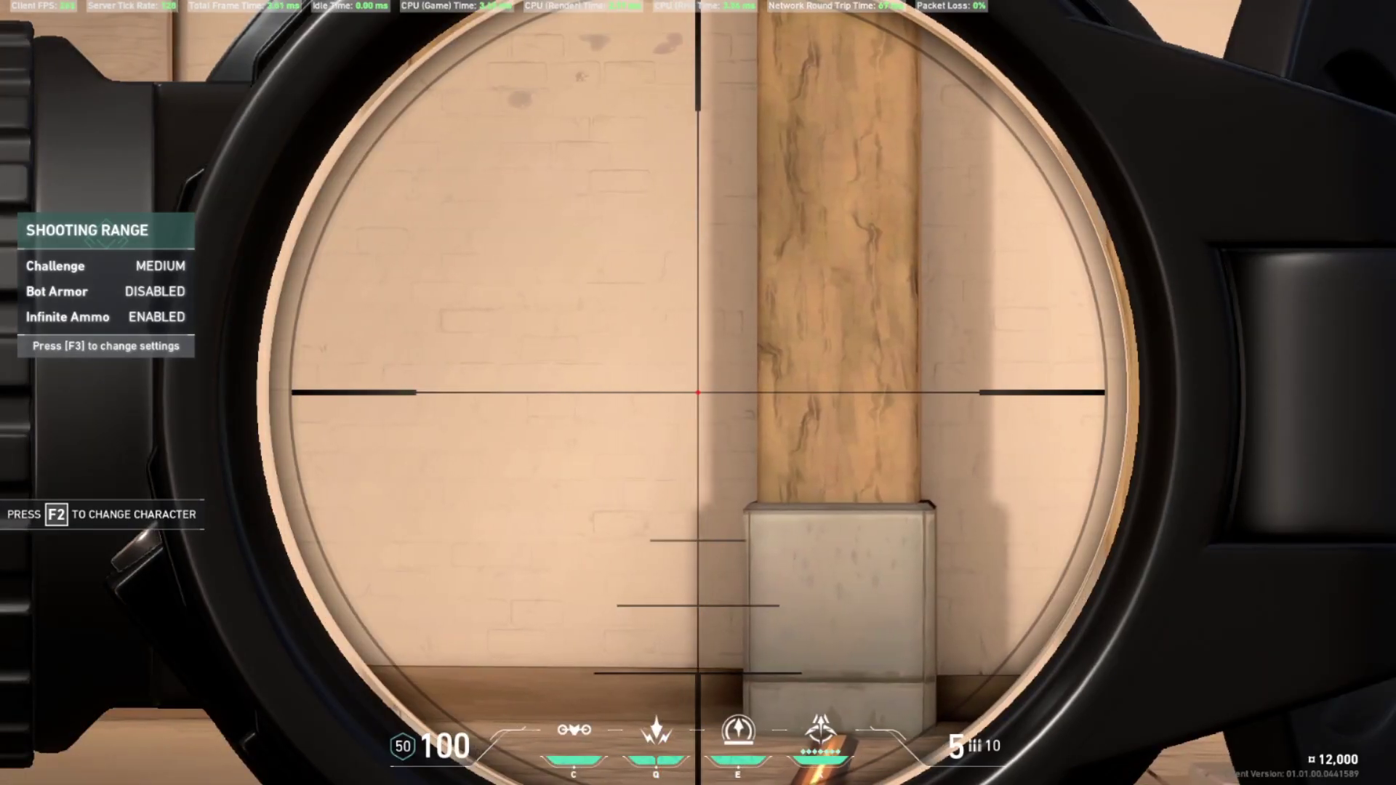
pyautogui.rightClick(698, 393)
# Step: Try lowering the scoped sensitivity multiplier to 0.632, raise it again, and test aiming through the Operator's scope
pyautogui.press('Escape')
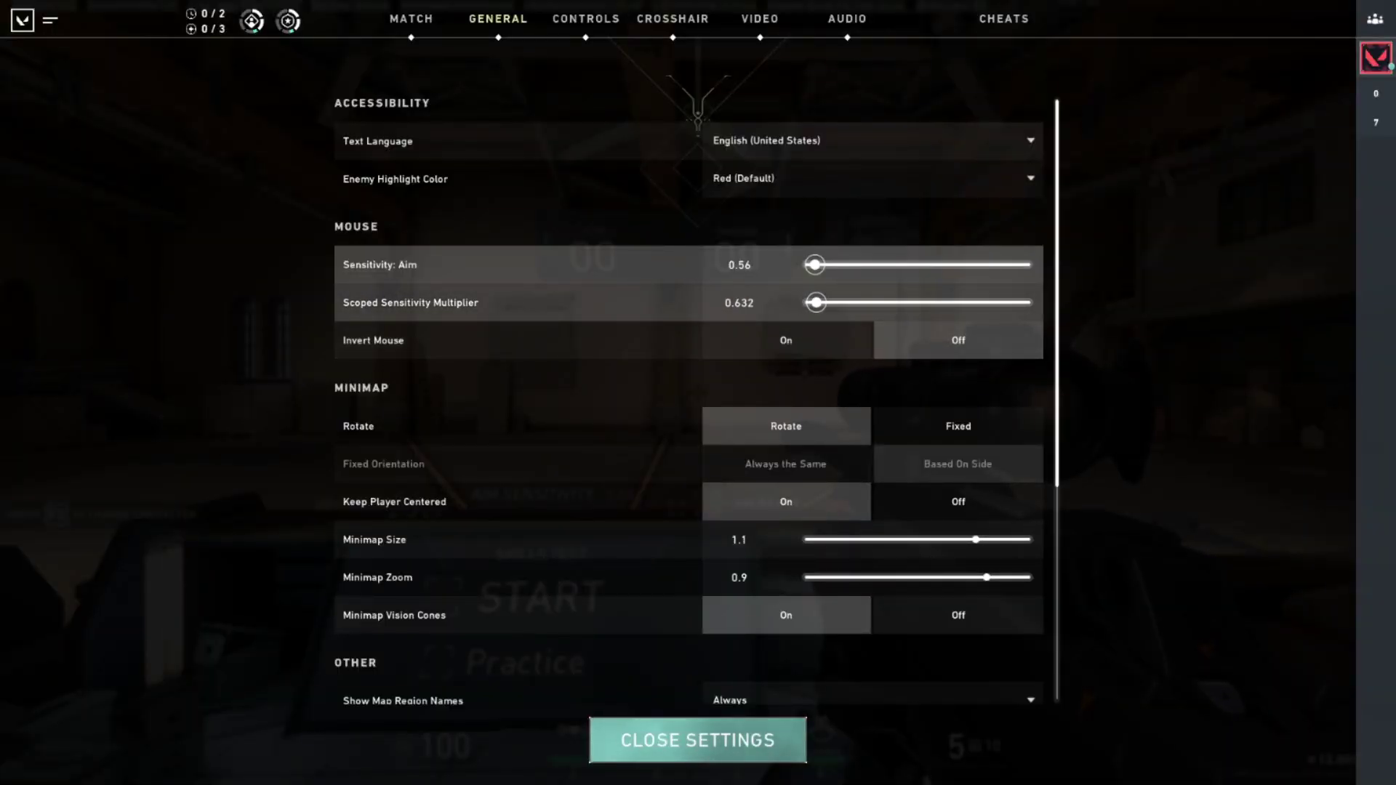
pyautogui.moveTo(817, 303); pyautogui.dragTo(827, 303)
pyautogui.press('Escape')
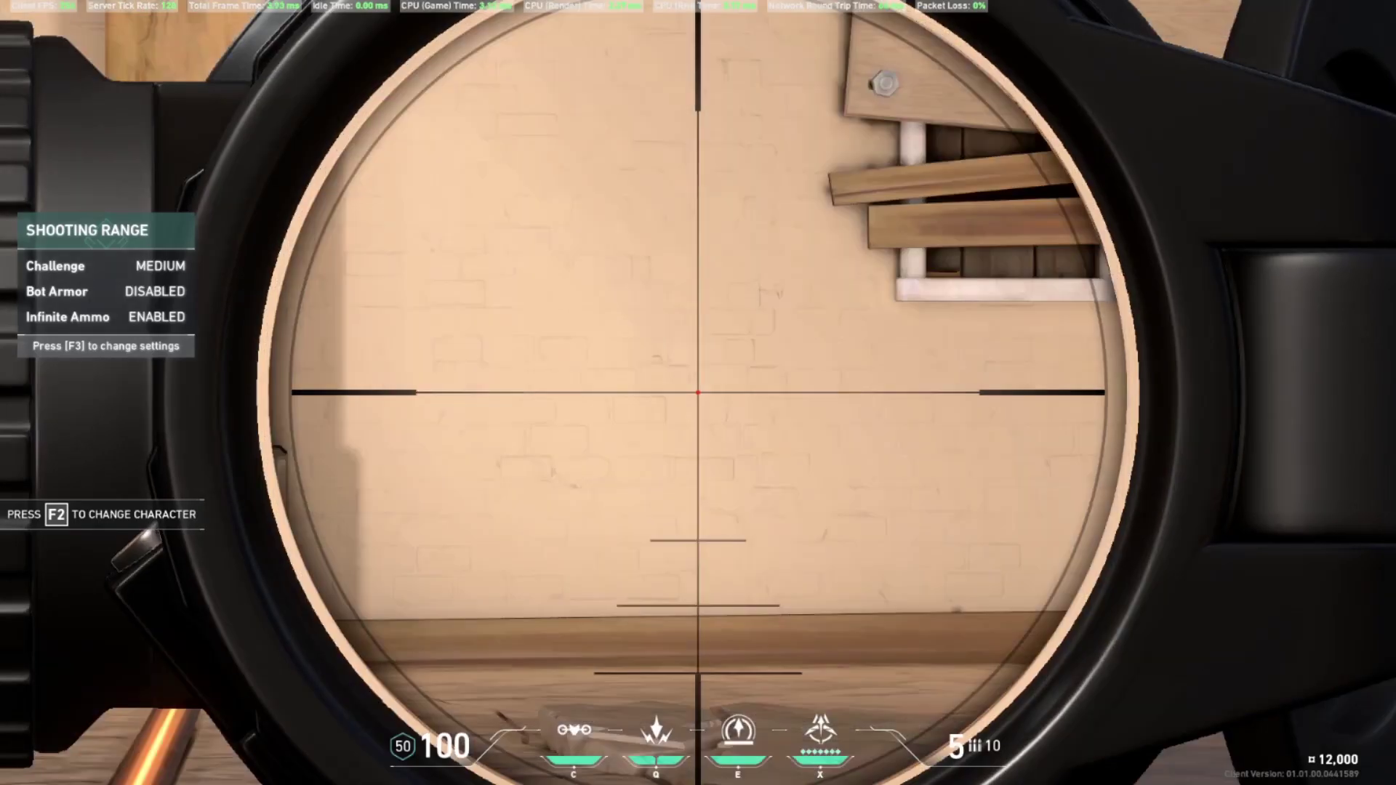
pyautogui.rightClick(698, 392)
pyautogui.press('Escape')
pyautogui.press('Escape')
pyautogui.rightClick(698, 392)
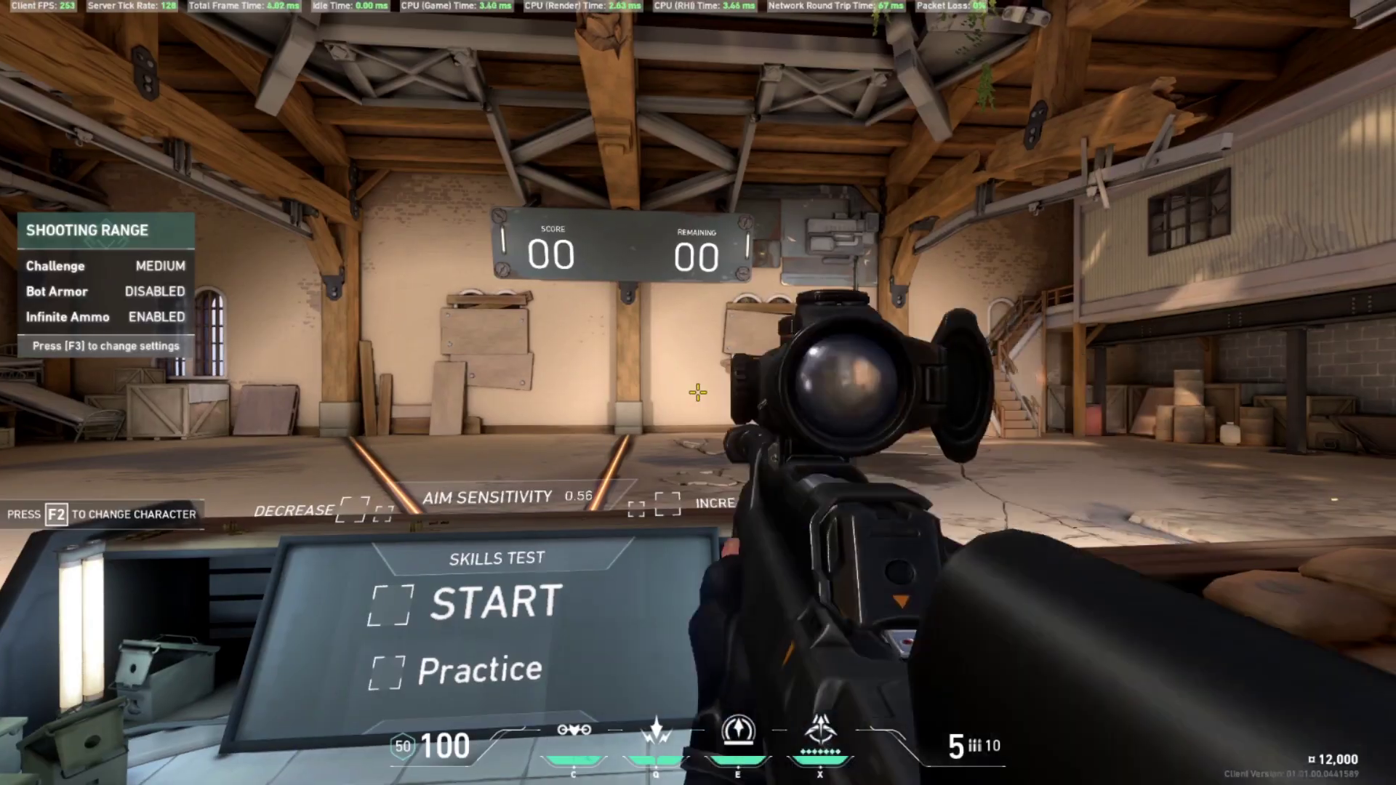
# Step: Set the scoped sensitivity multiplier to 0.946 and test it by repeatedly scoping in and out with the Operator
pyautogui.press('Escape')
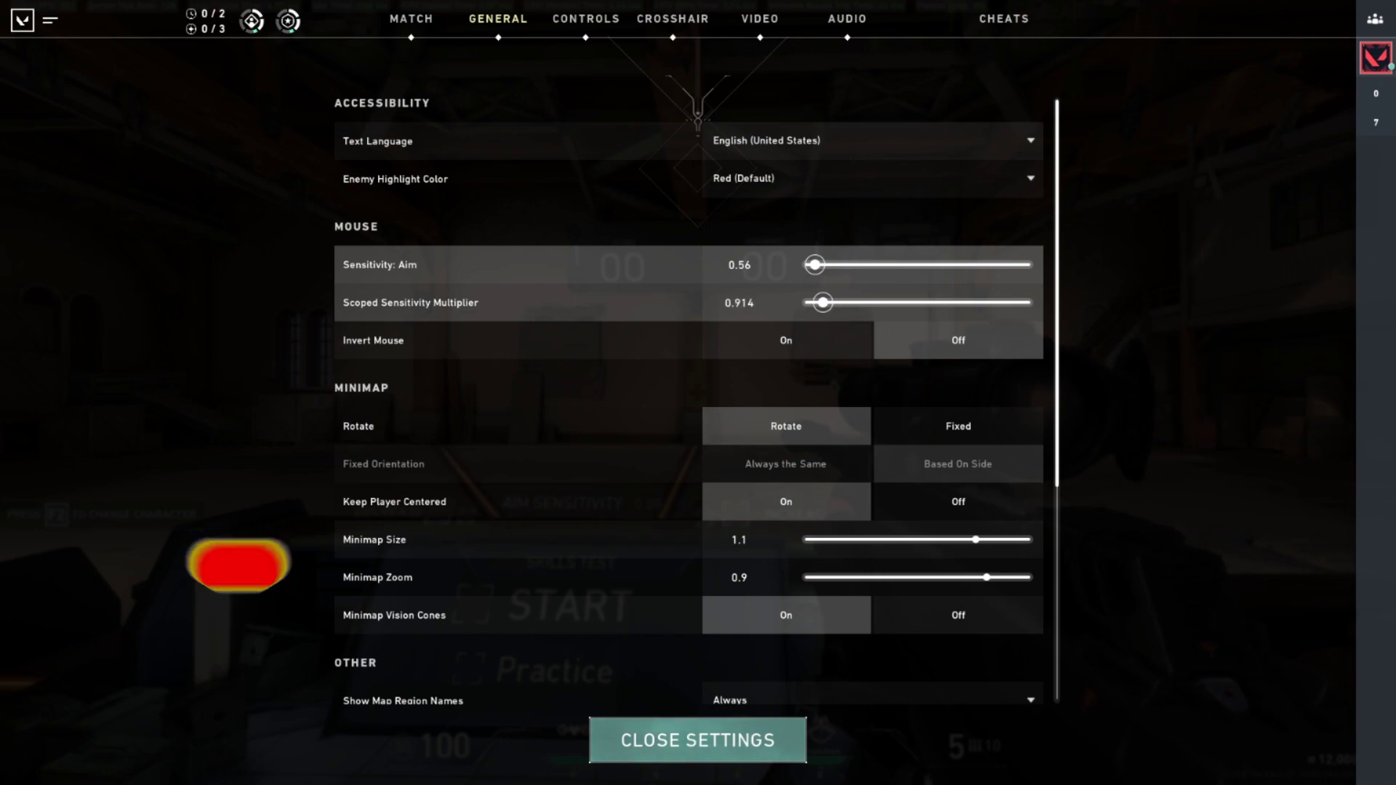
pyautogui.press('Escape')
pyautogui.rightClick(699, 393)
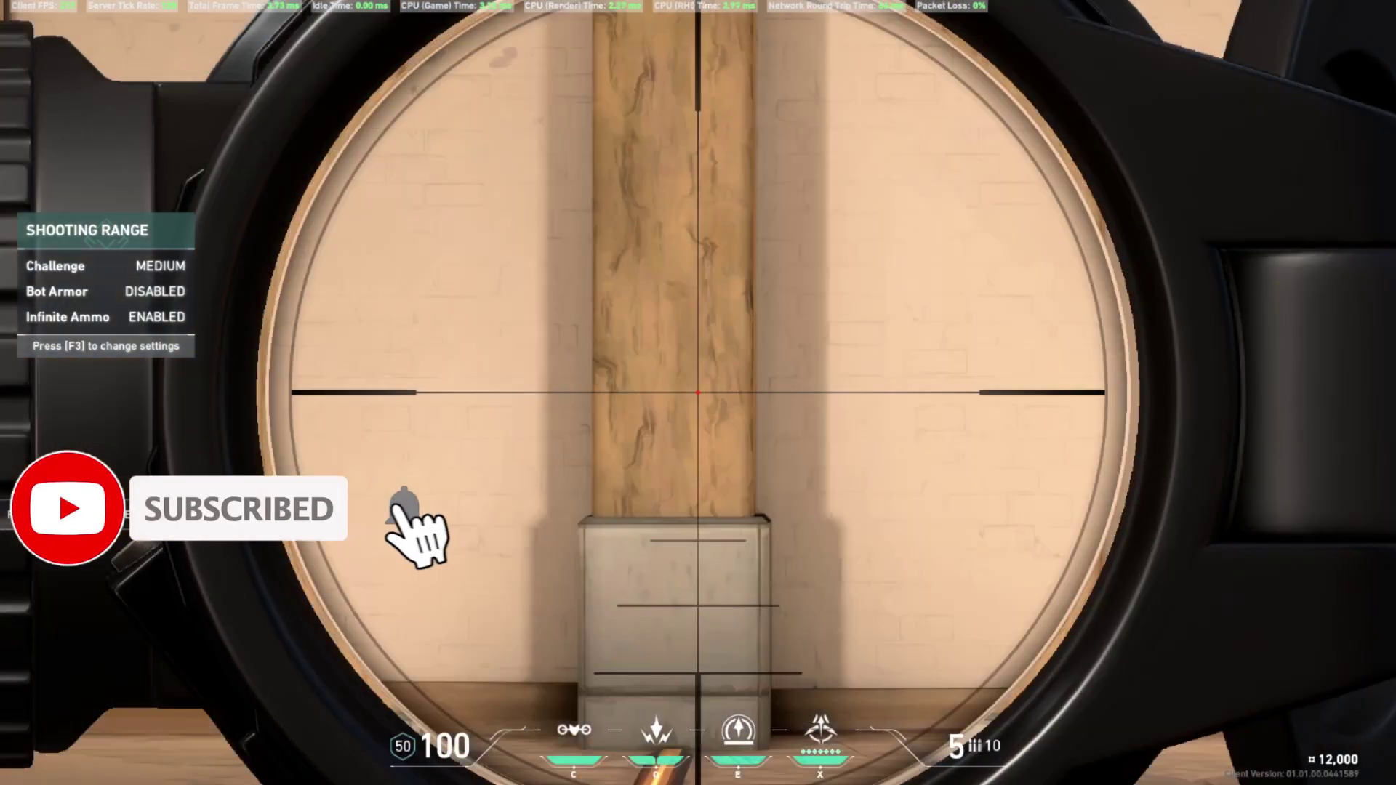
pyautogui.rightClick(698, 392)
pyautogui.rightClick(698, 393)
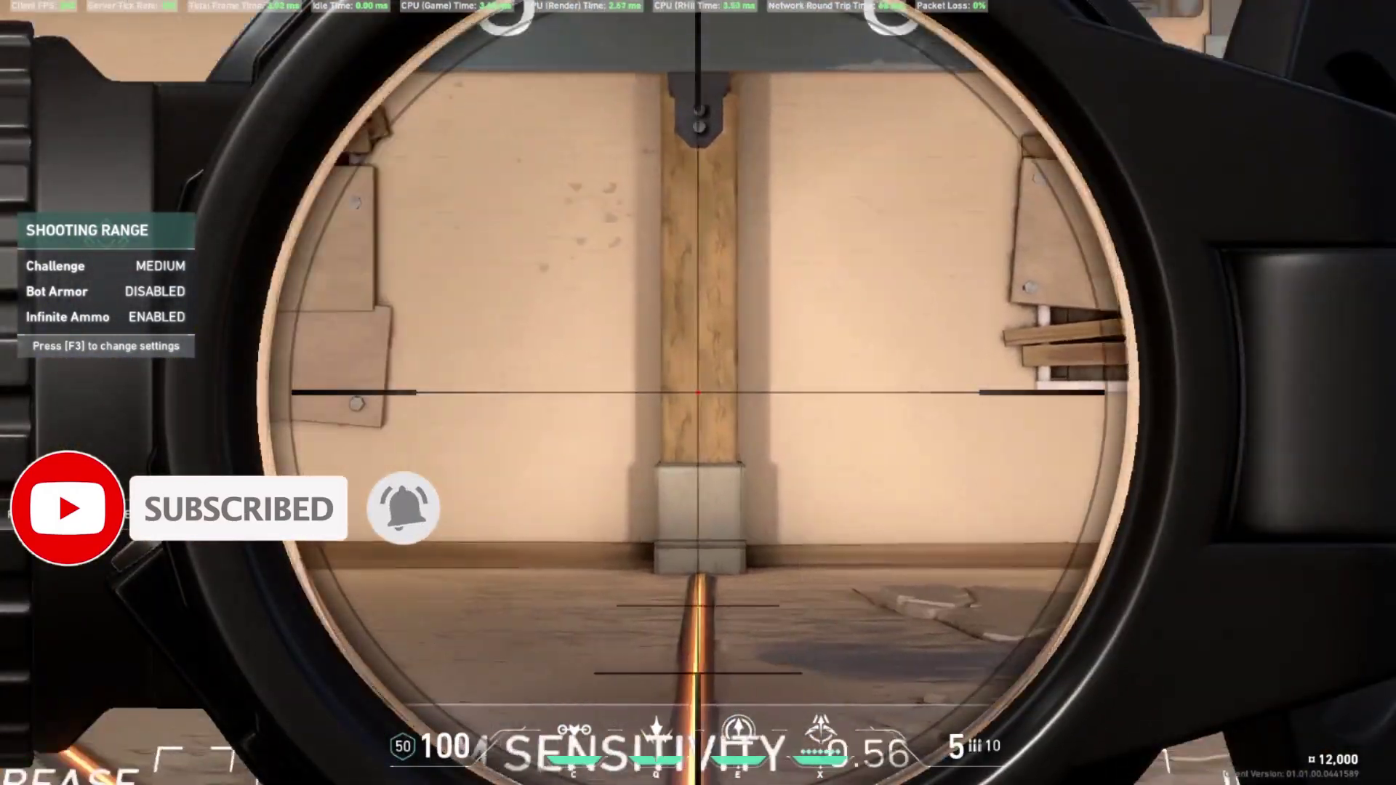
pyautogui.rightClick(698, 393)
pyautogui.rightClick(699, 393)
pyautogui.rightClick(698, 393)
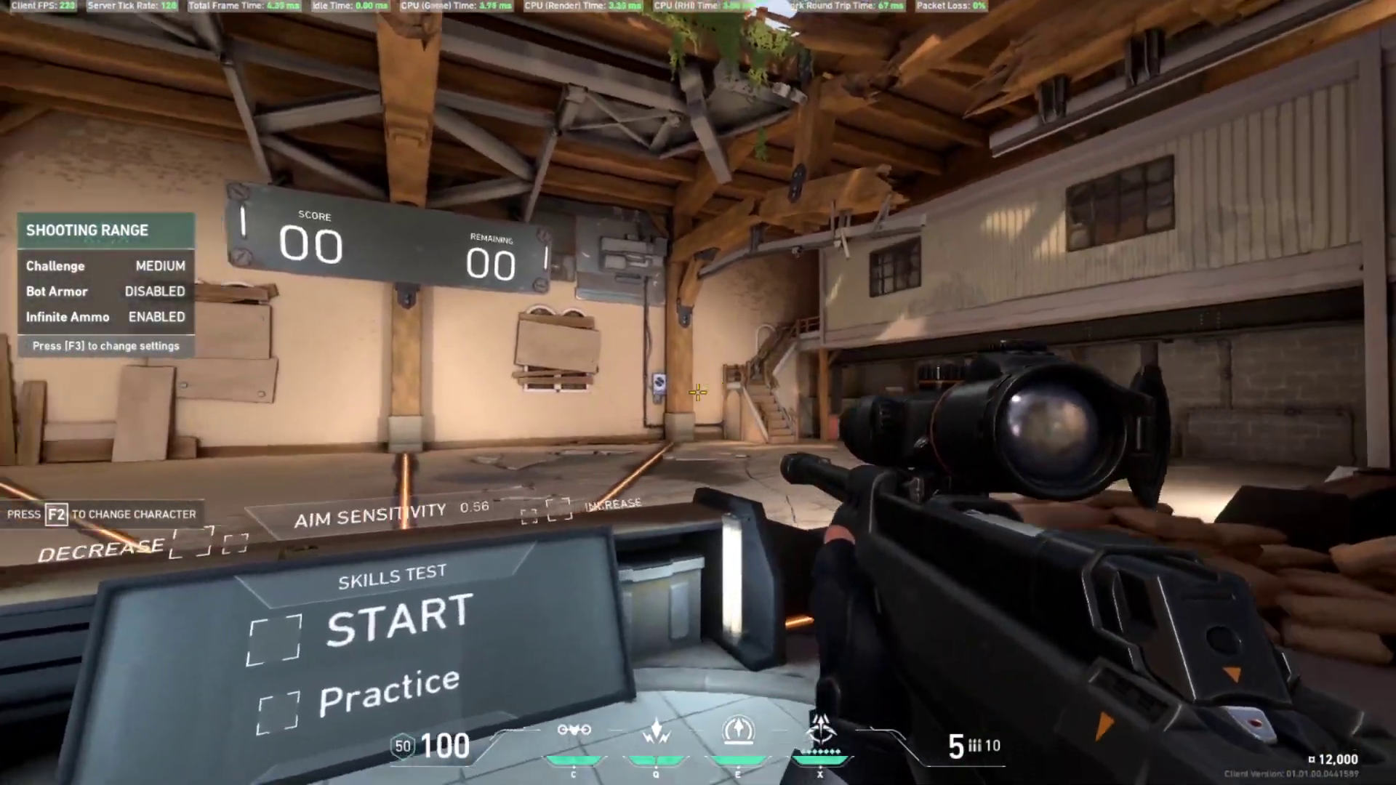
pyautogui.rightClick(698, 393)
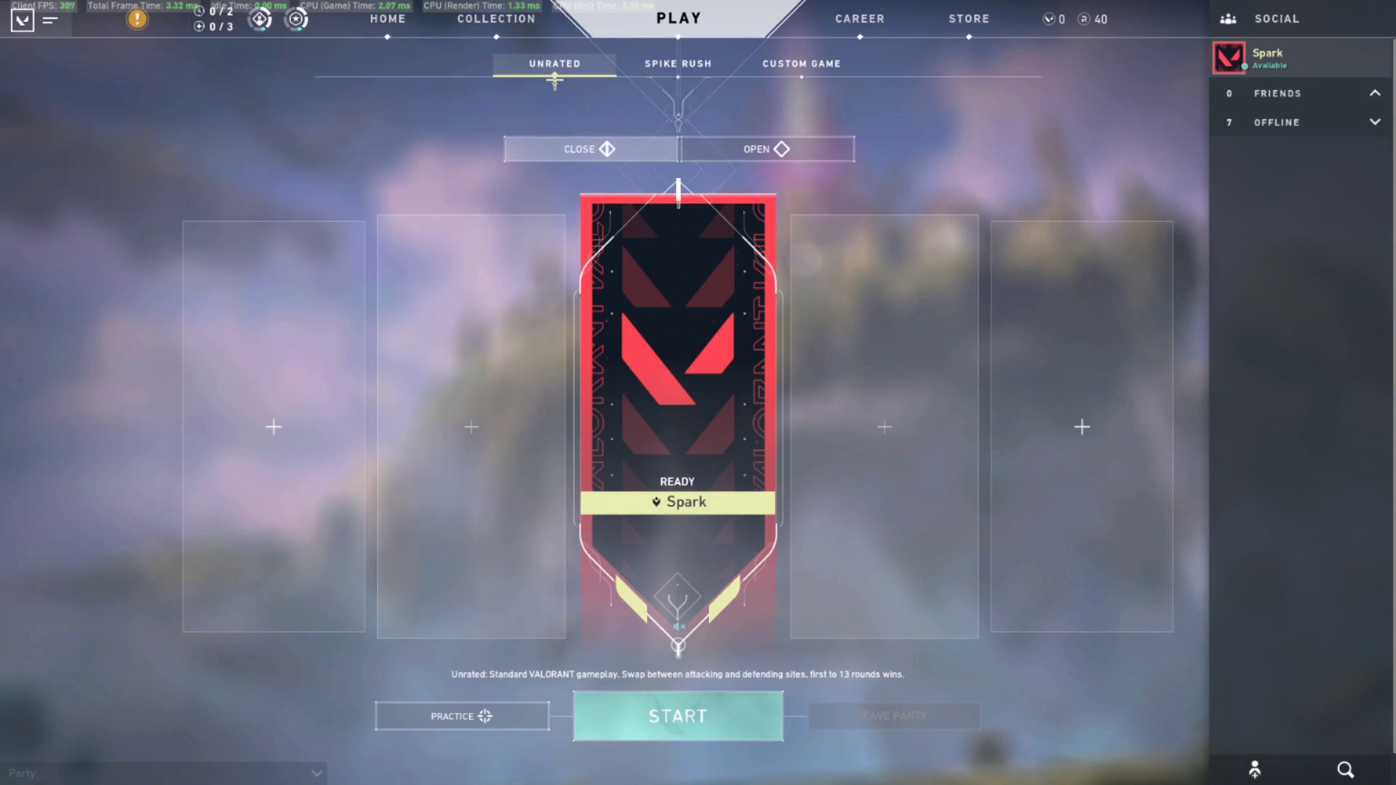
# Step: Set the video resolution to 1,280 x 960 4:3 (144Hz) from the lobby, keep the new display settings, and close the settings
pyautogui.press('Escape')
pyautogui.click(94, 66)
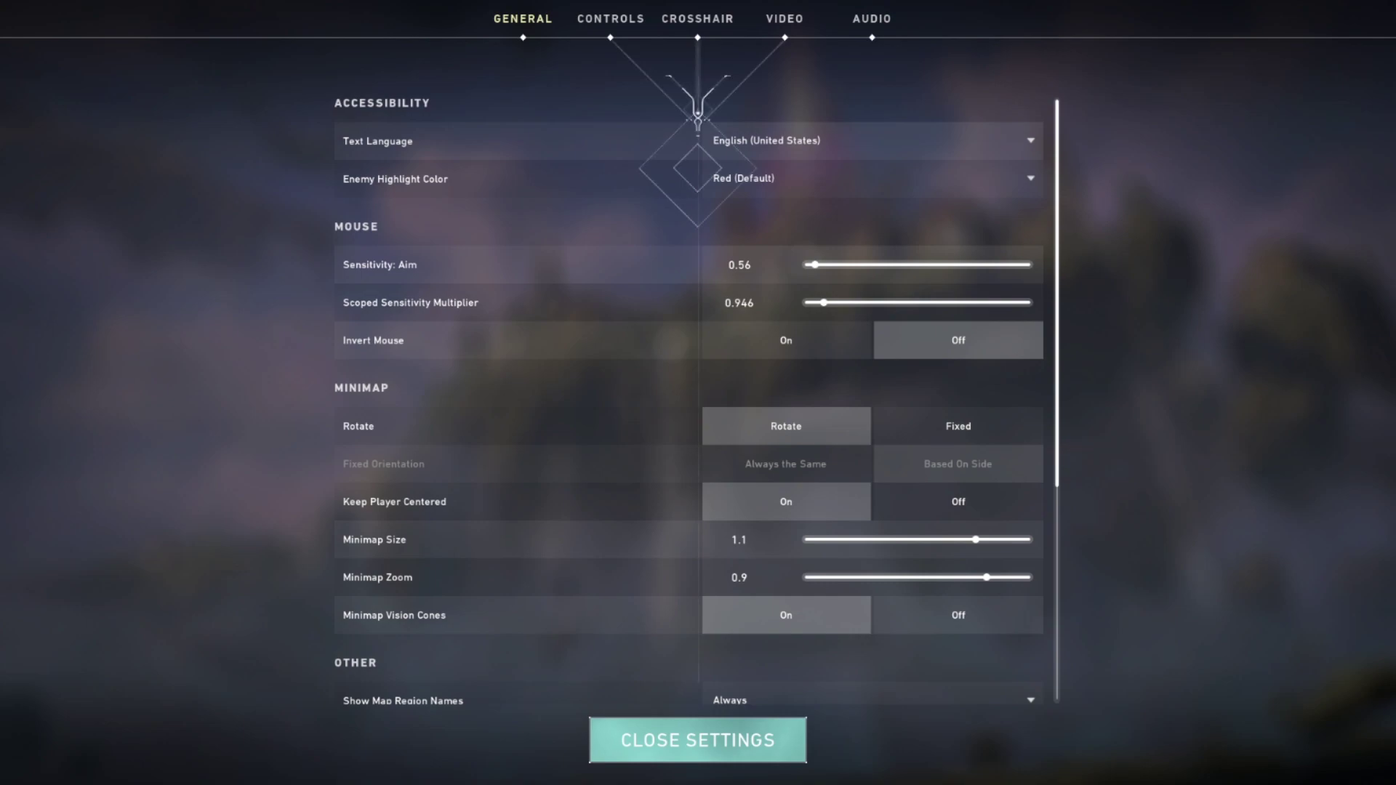
pyautogui.click(784, 19)
pyautogui.click(879, 115)
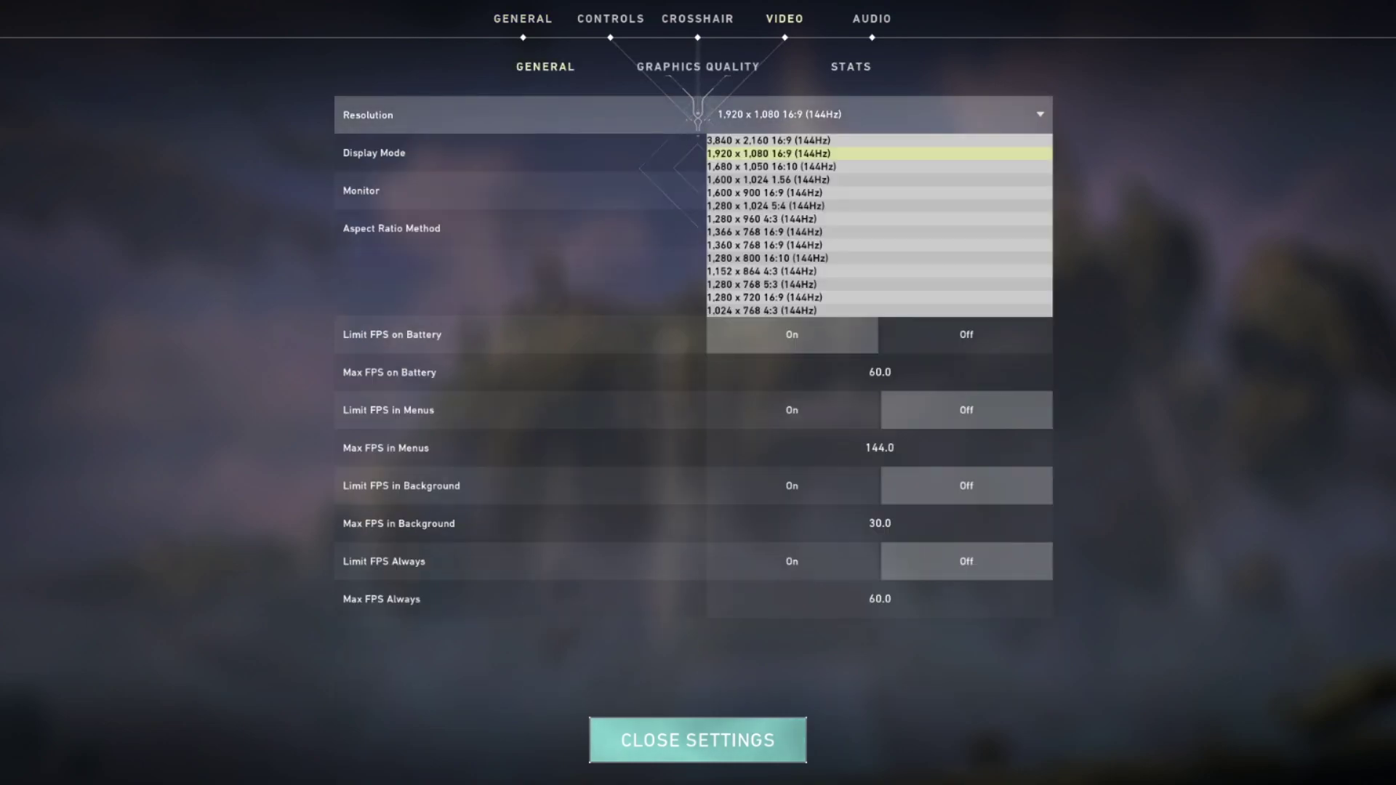
pyautogui.click(763, 218)
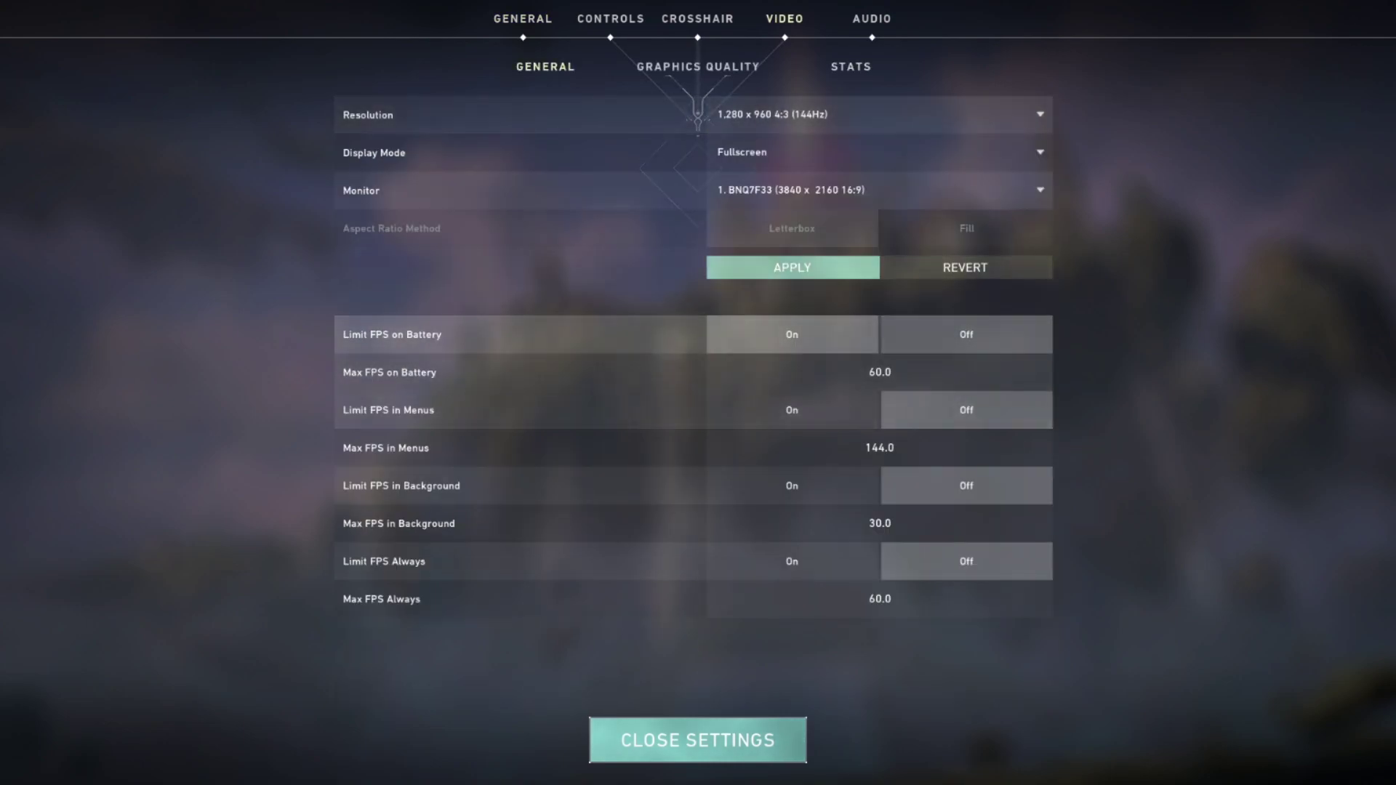
pyautogui.click(731, 267)
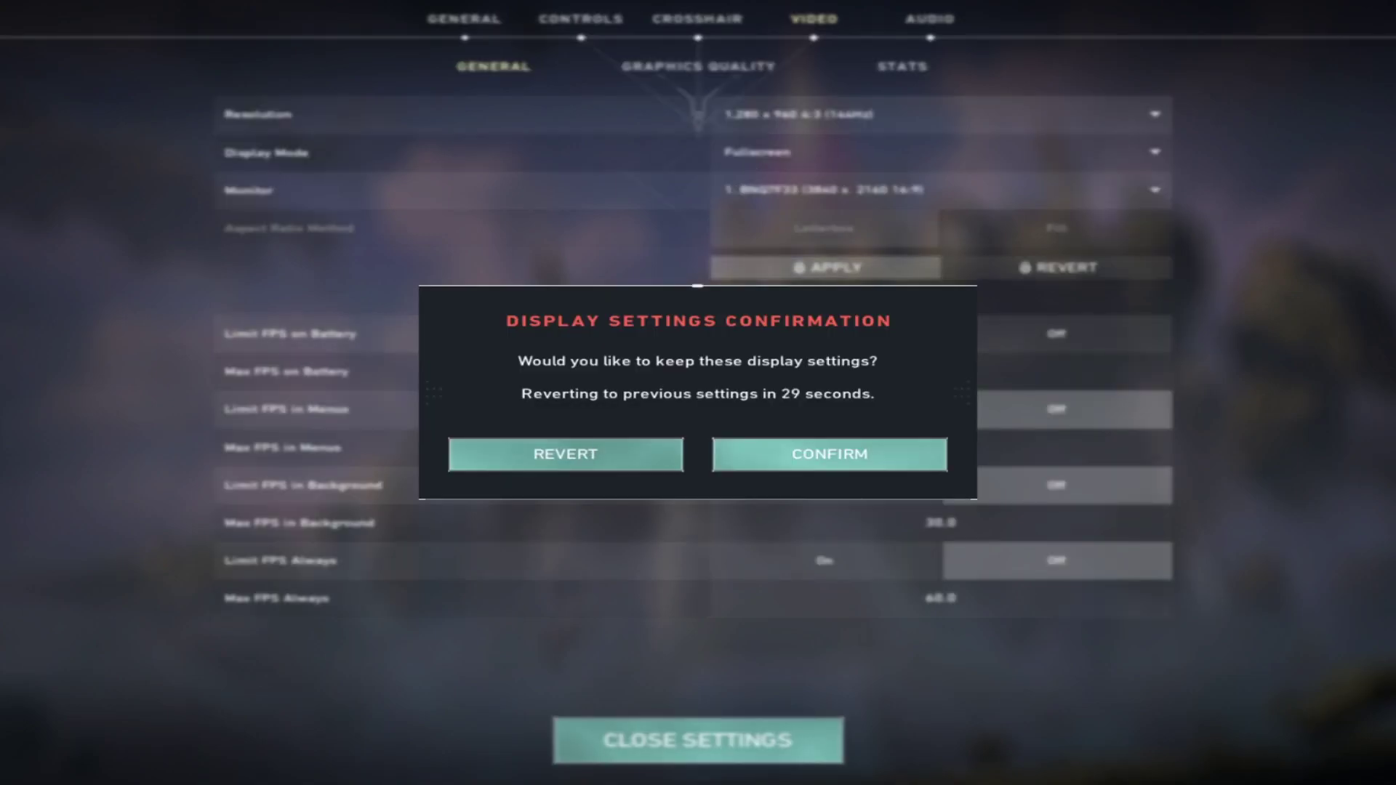
pyautogui.click(830, 454)
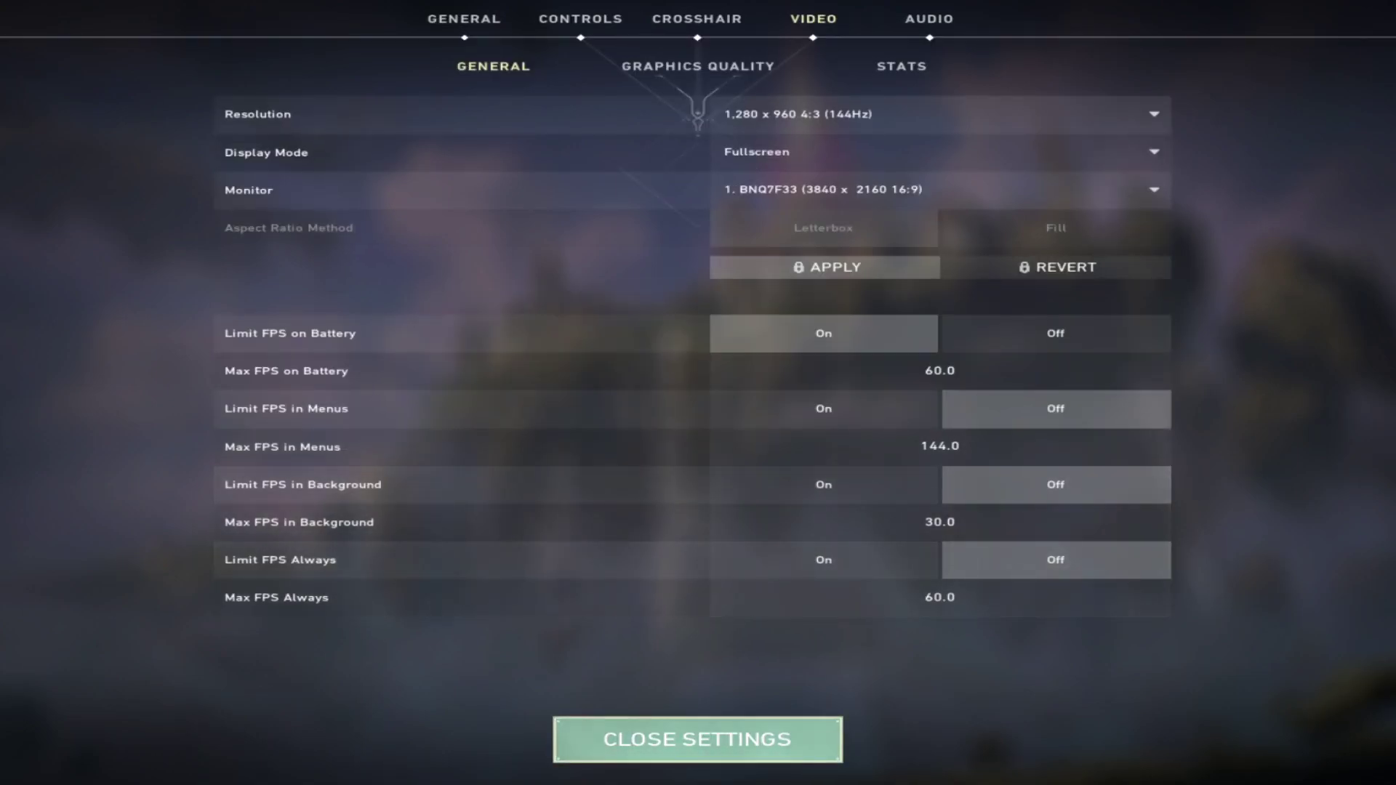
pyautogui.click(699, 741)
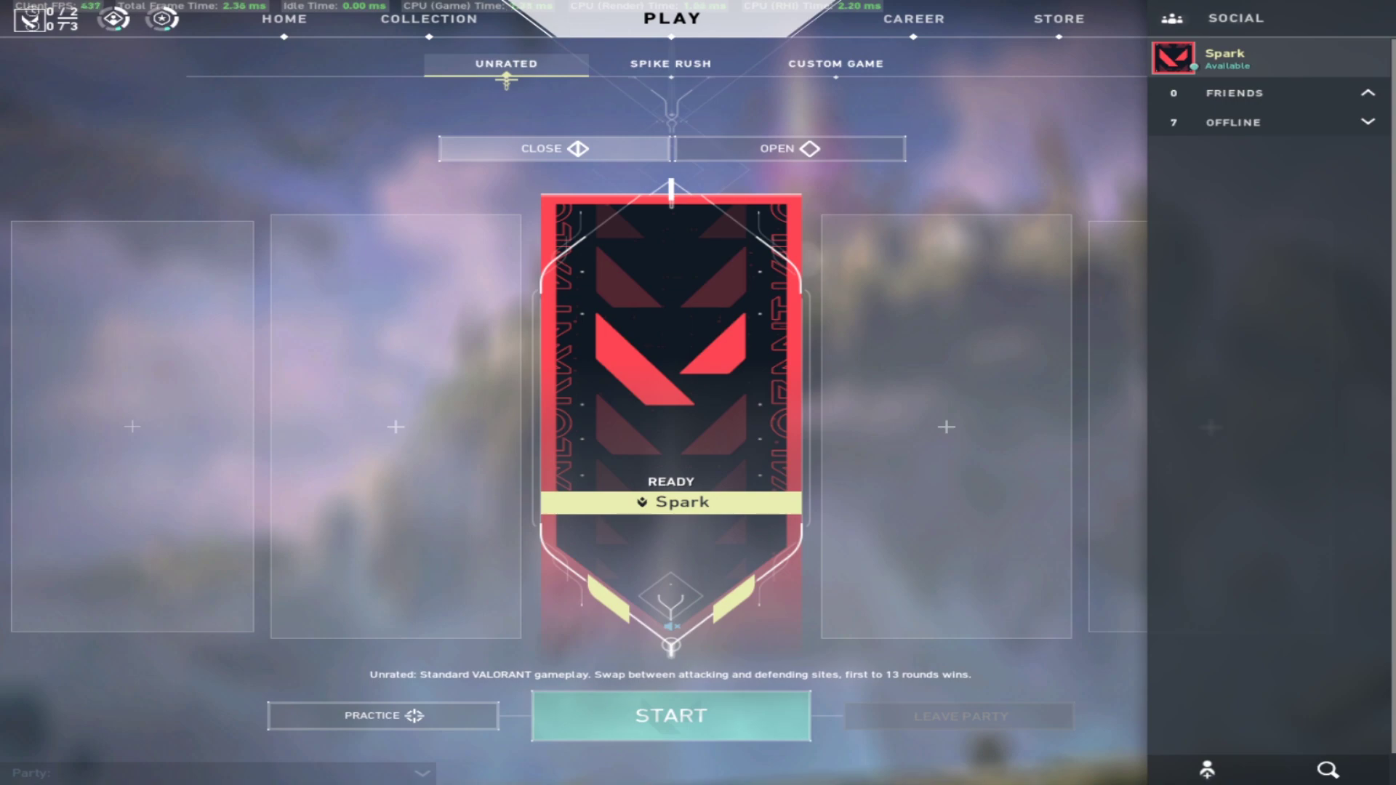
# Step: Open the audio settings from the lobby and review the voice chat and sounds options
pyautogui.moveTo(22, 17)
pyautogui.moveTo(114, 18)
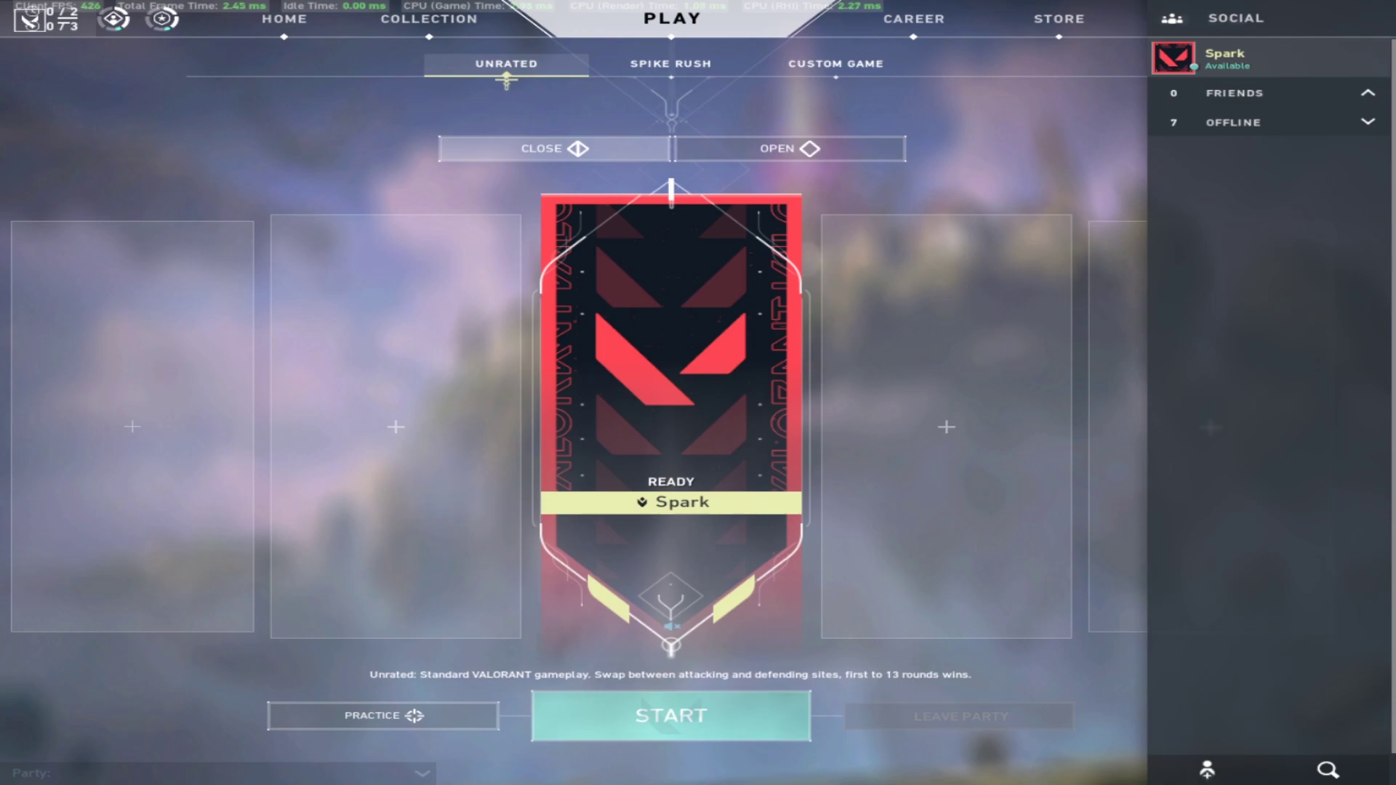
pyautogui.click(29, 20)
pyautogui.click(126, 65)
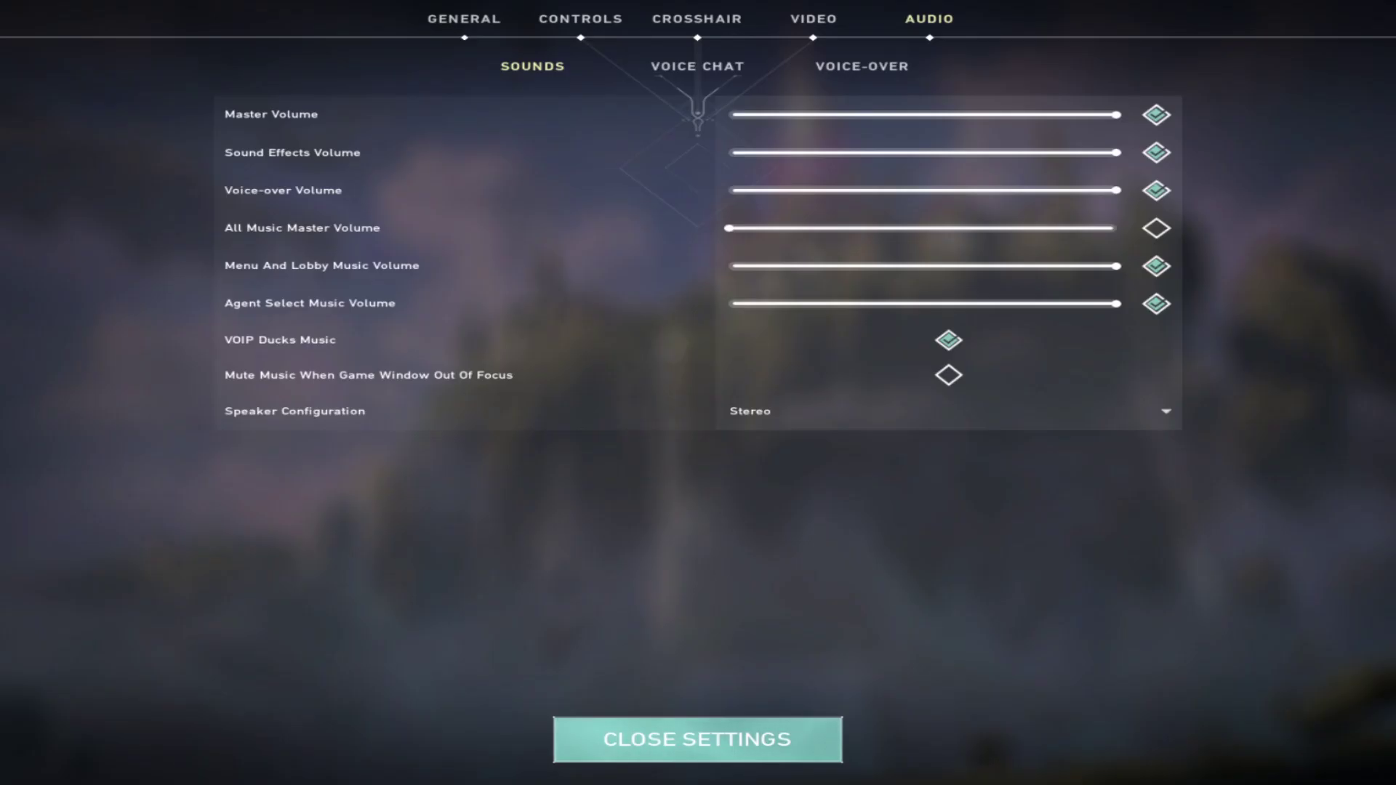
pyautogui.click(696, 66)
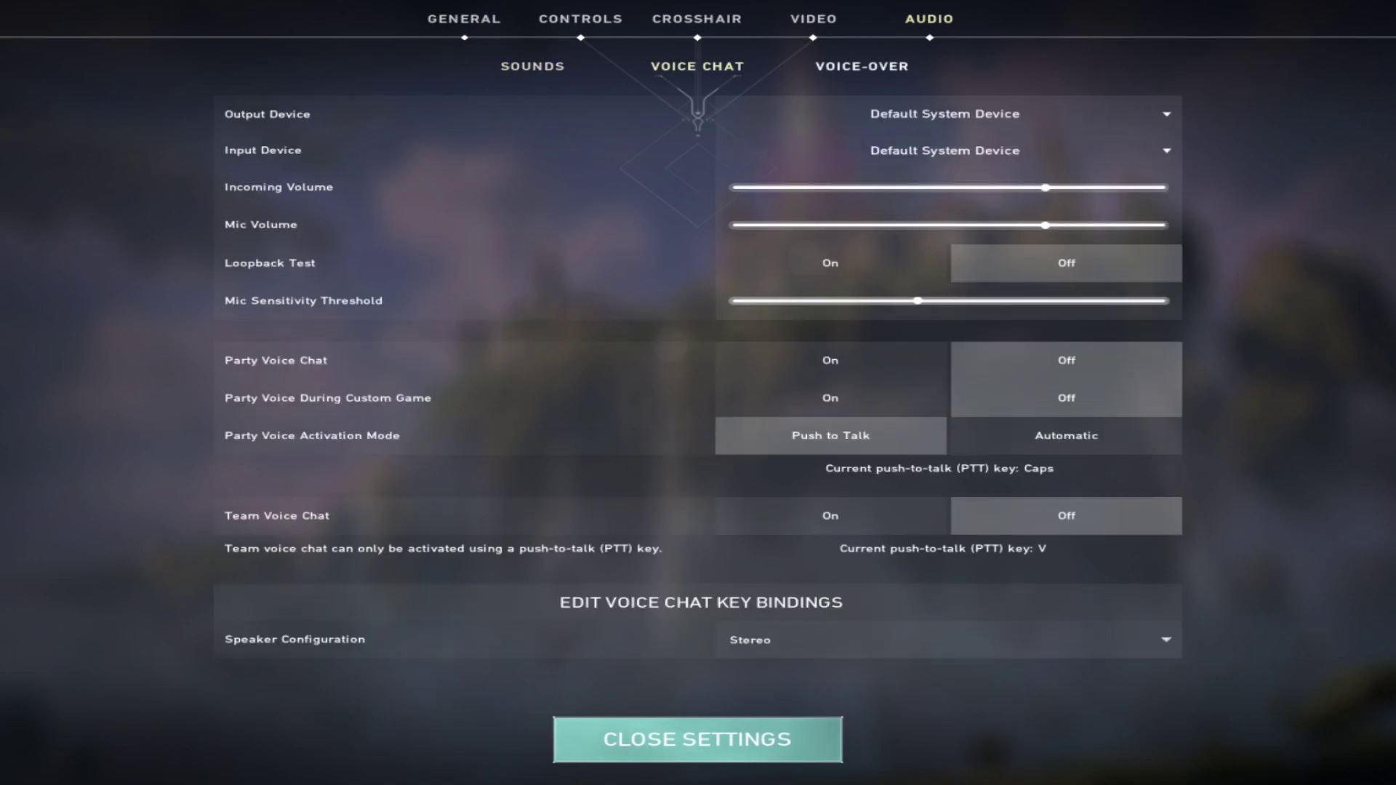
pyautogui.click(533, 66)
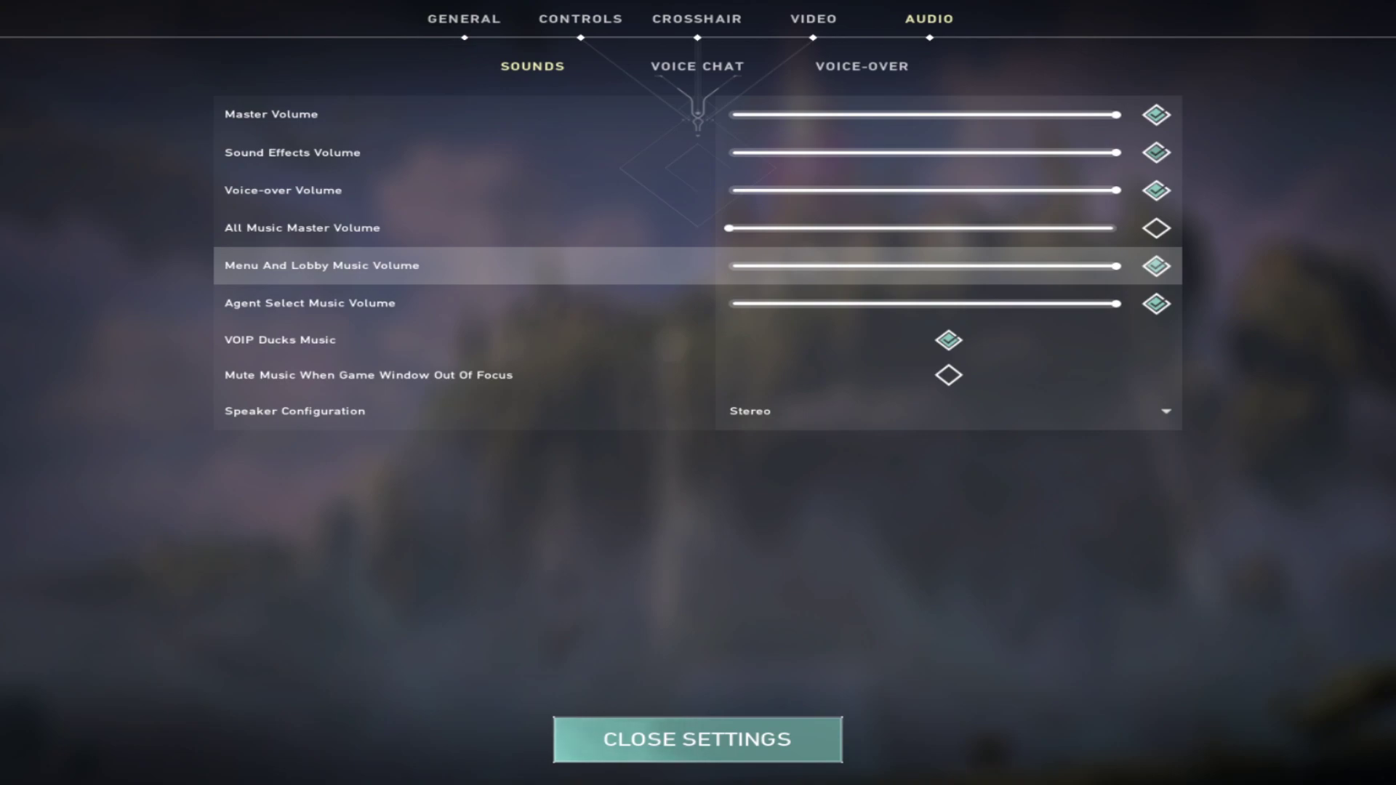
# Step: Raise All Music Master Volume to maximum, try it in the lobby, and reduce it to zero again in the sound settings
pyautogui.moveTo(729, 227); pyautogui.dragTo(1117, 228)
pyautogui.press('Escape')
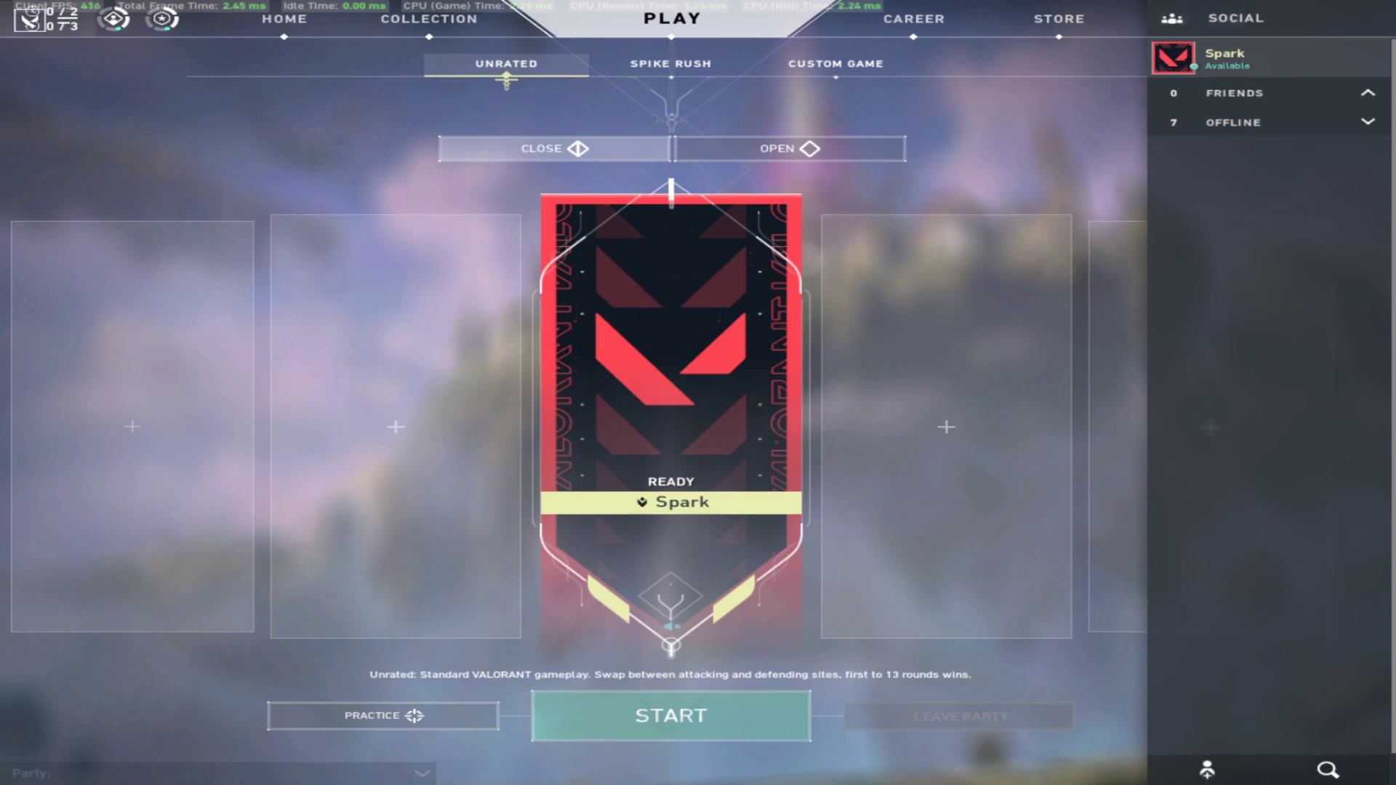
pyautogui.press('Escape')
pyautogui.click(126, 66)
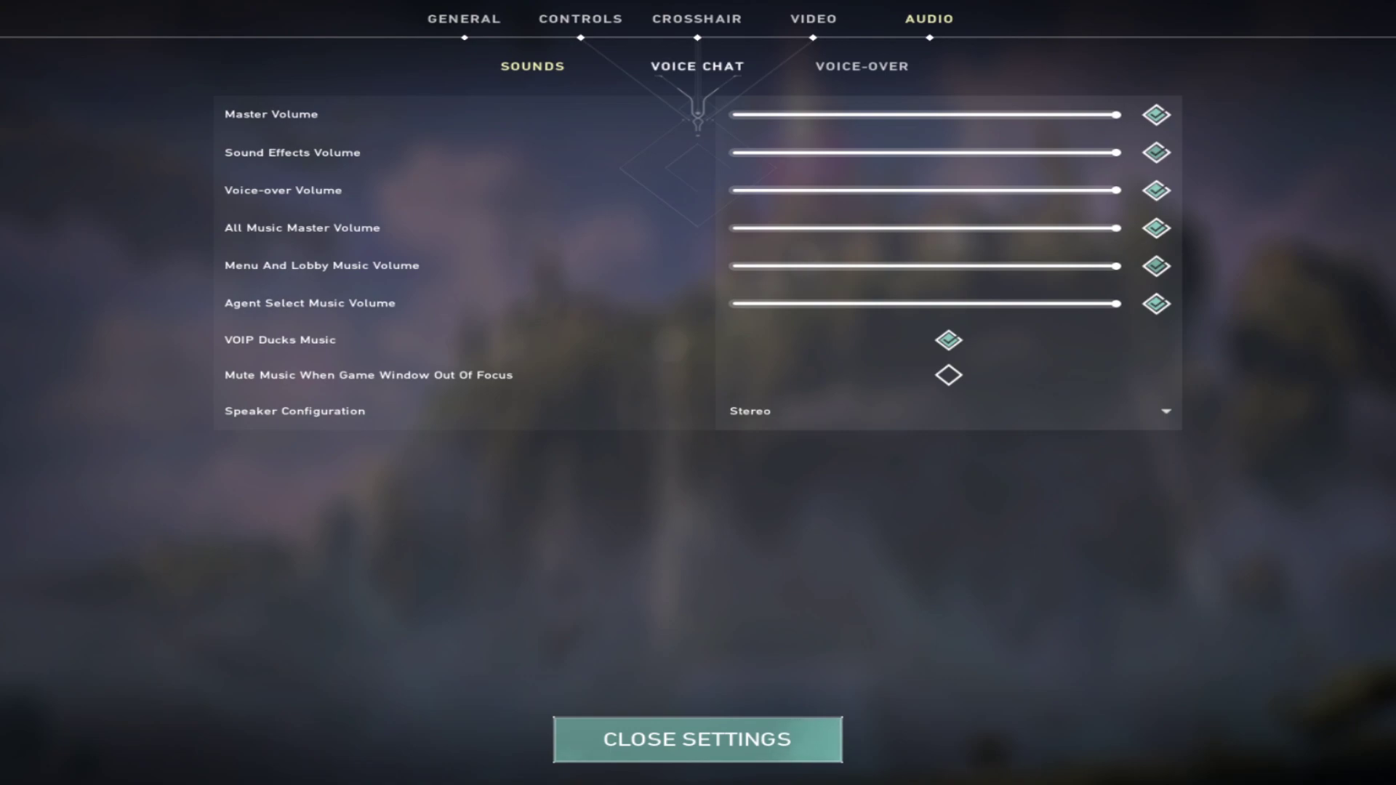
pyautogui.click(697, 67)
pyautogui.click(532, 66)
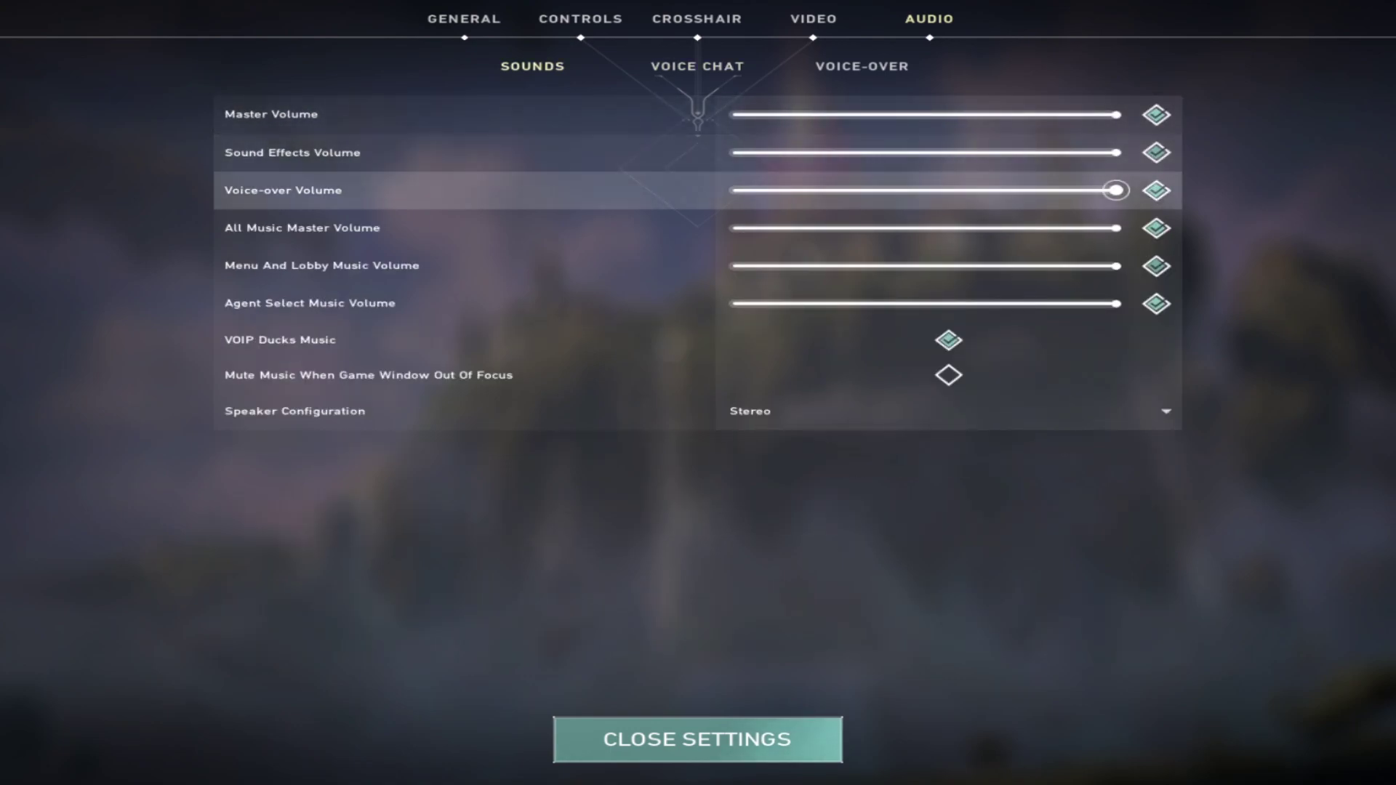
pyautogui.moveTo(1116, 228); pyautogui.dragTo(728, 228)
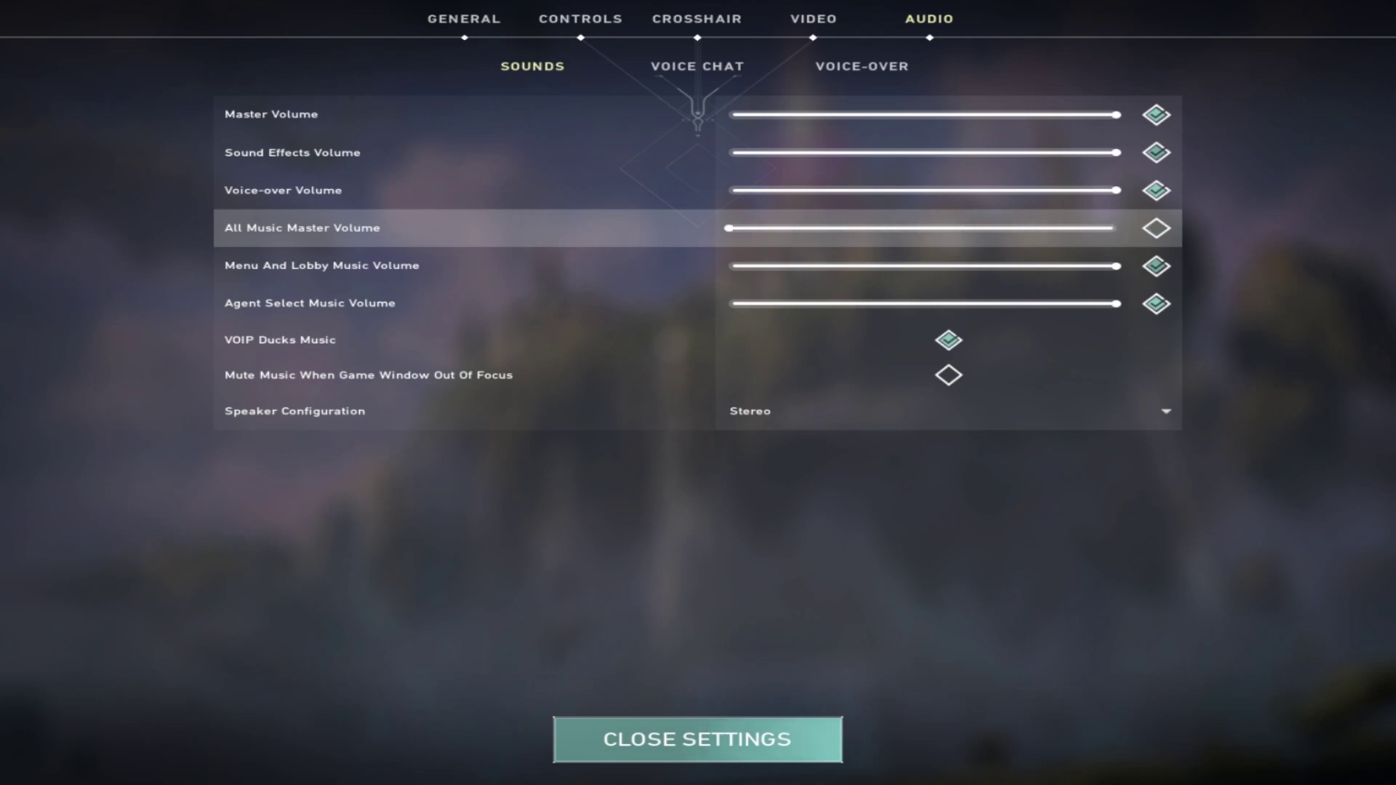
# Step: Examine the output and input device choices in the voice chat settings
pyautogui.click(697, 66)
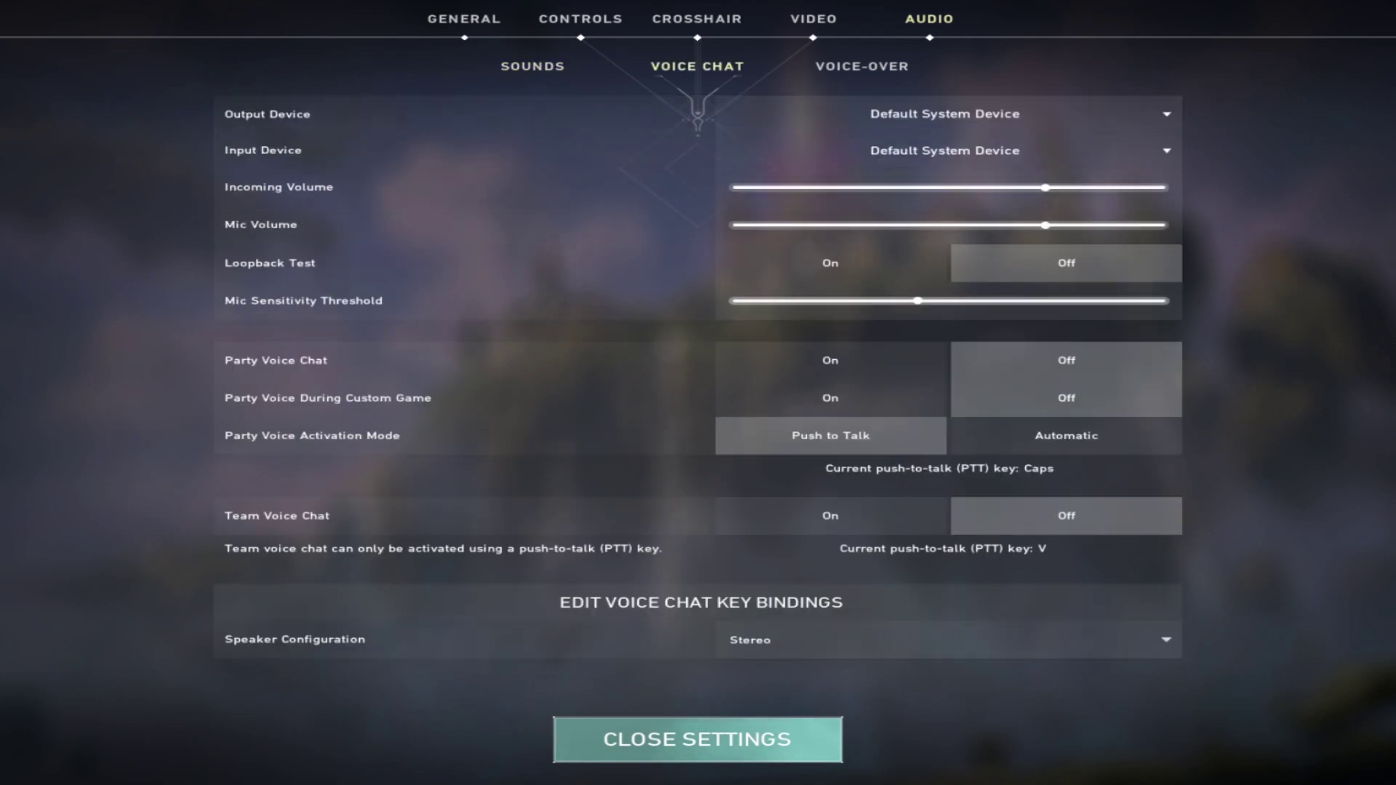
pyautogui.click(944, 114)
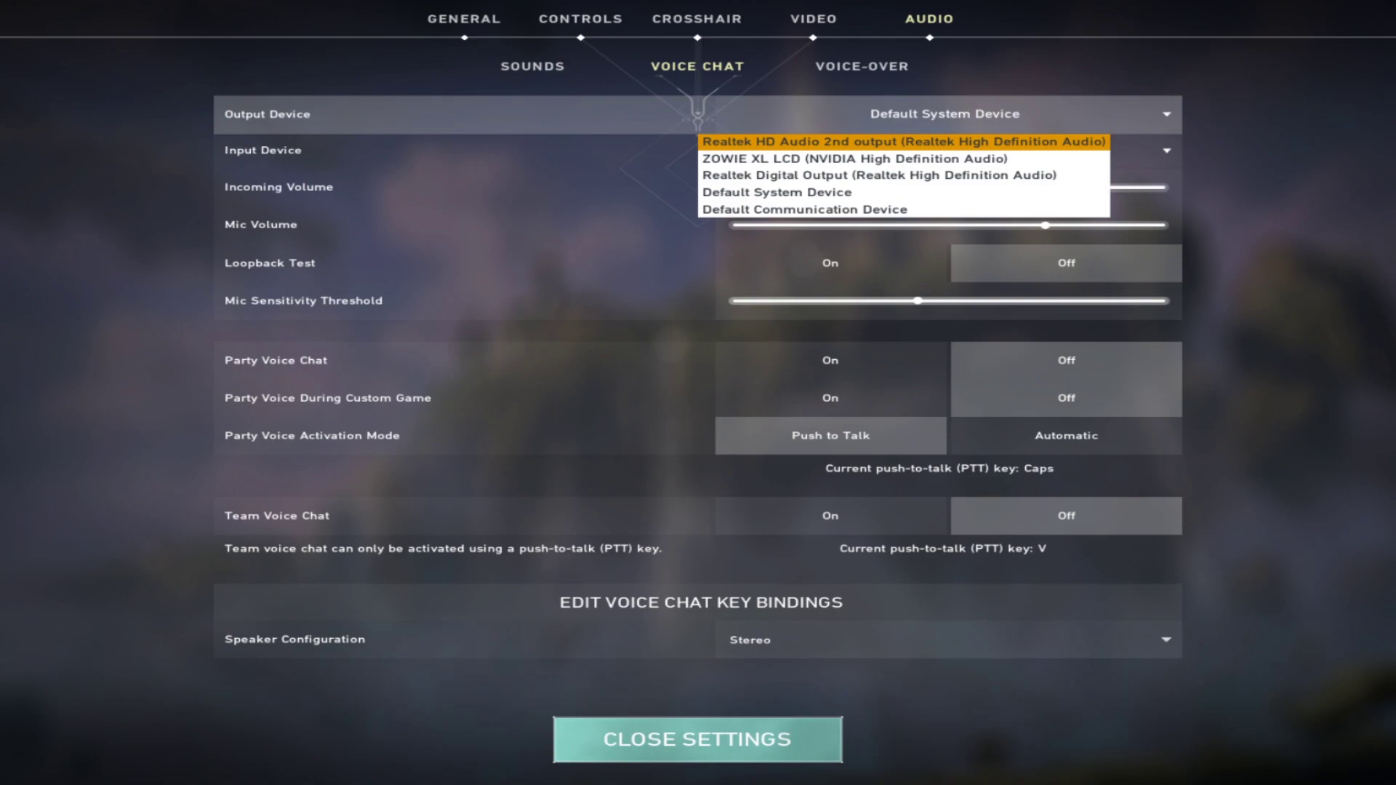
pyautogui.click(944, 114)
pyautogui.click(944, 114)
pyautogui.click(944, 114)
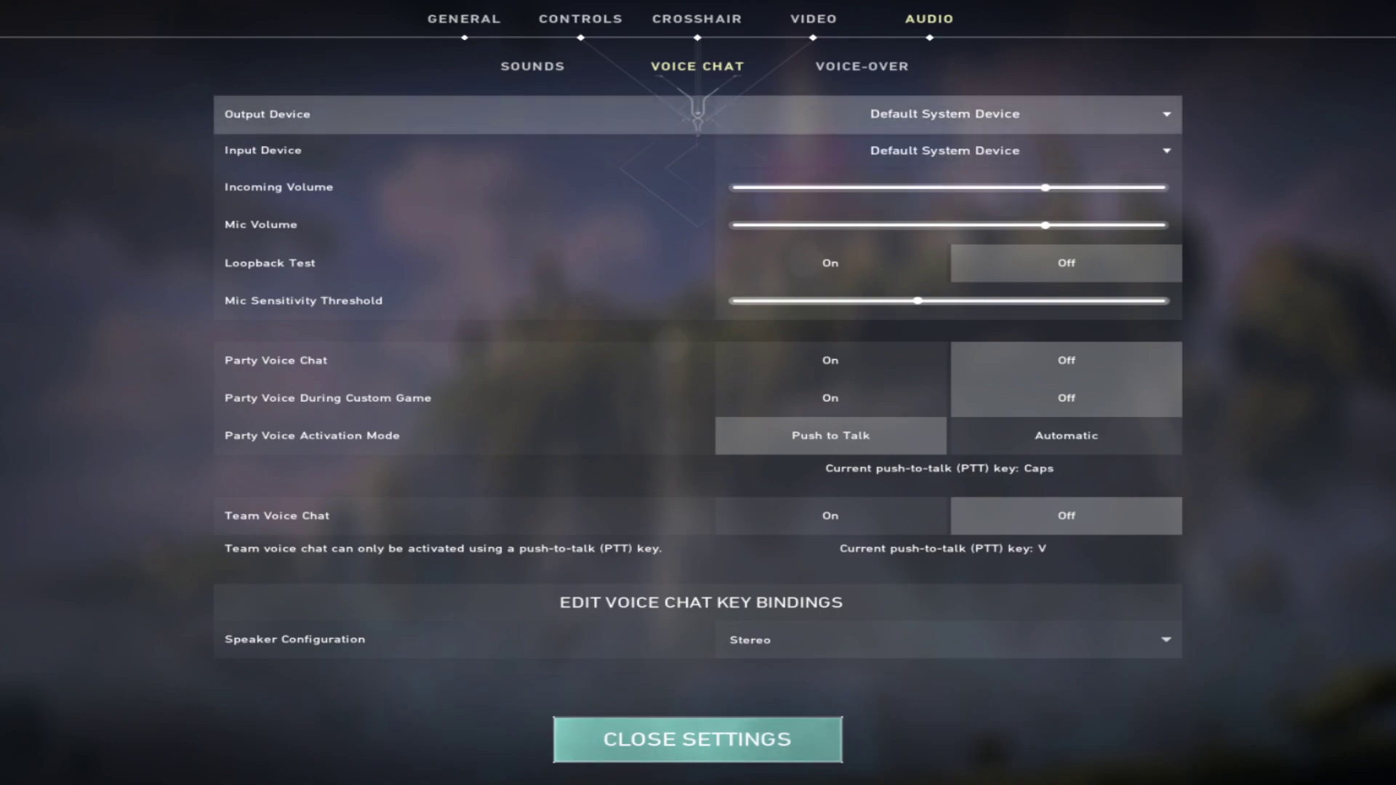
pyautogui.click(944, 151)
pyautogui.click(944, 114)
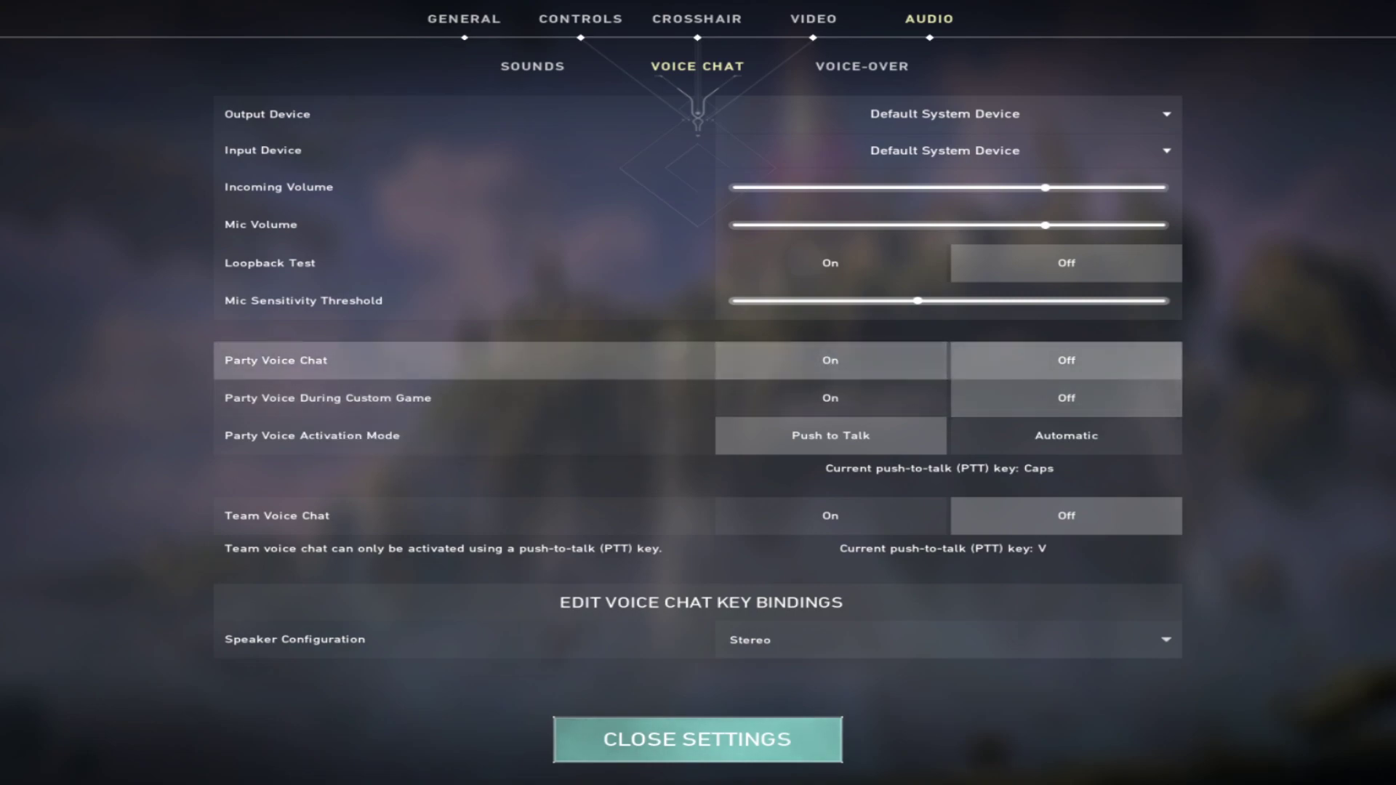
# Step: Close the settings to return to the lobby and reopen them
pyautogui.click(698, 740)
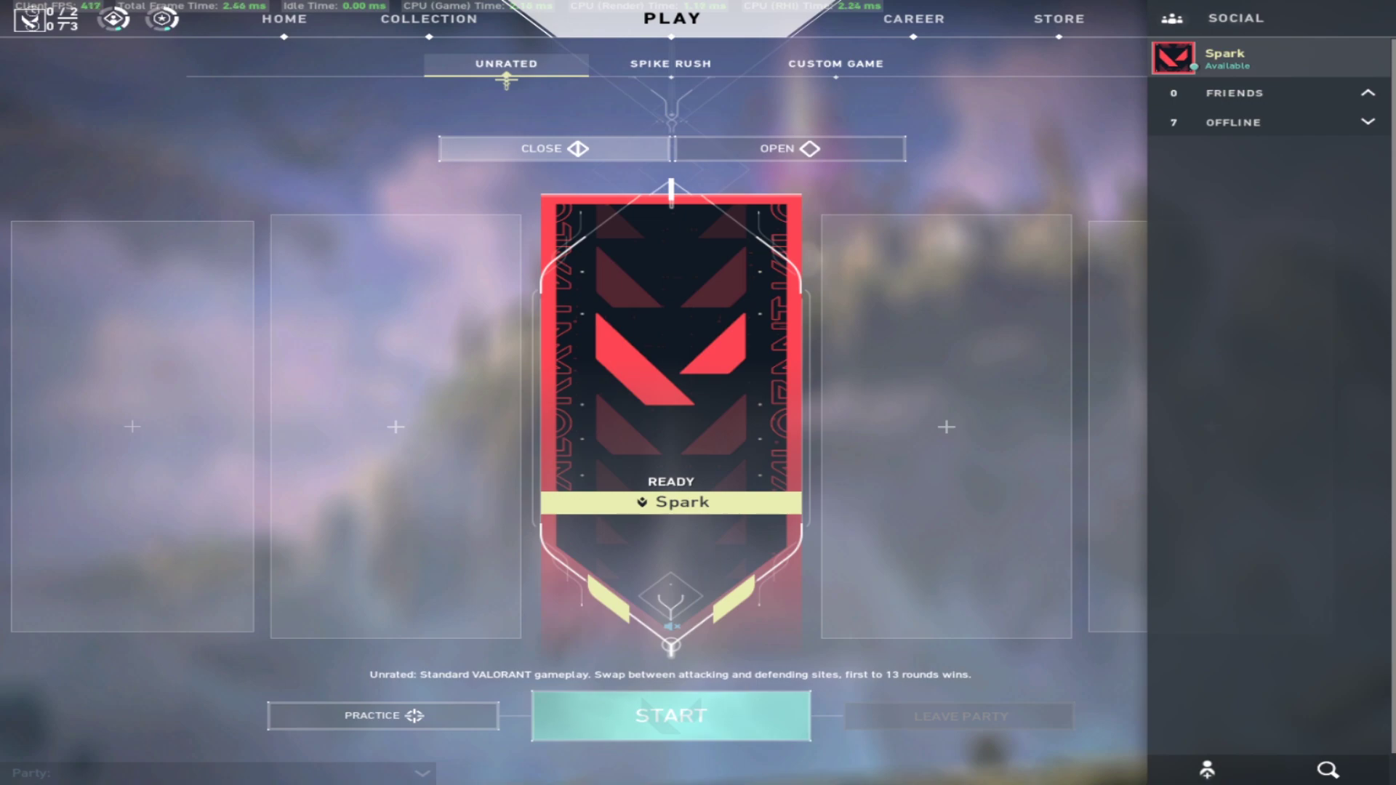
pyautogui.press('Escape')
pyautogui.press('Escape')
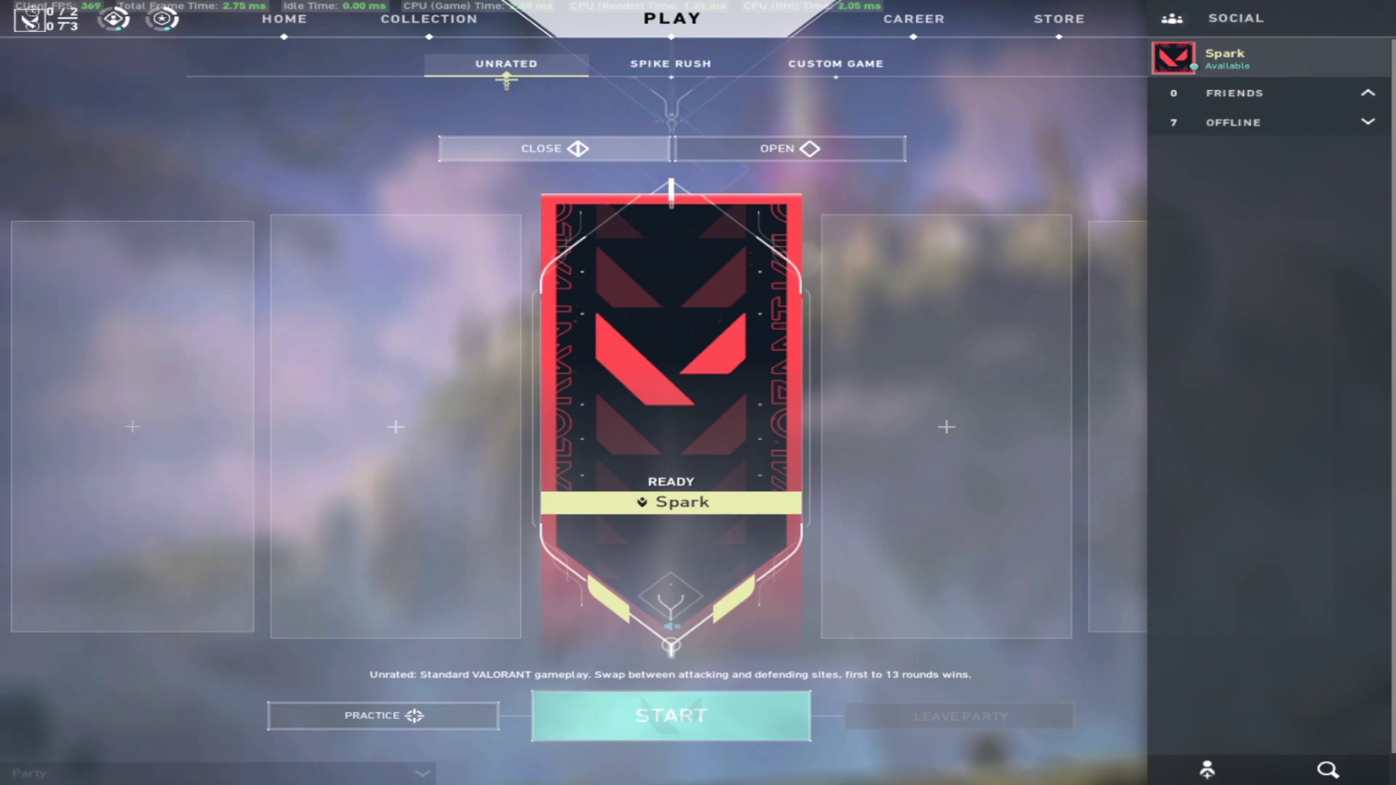
pyautogui.click(30, 20)
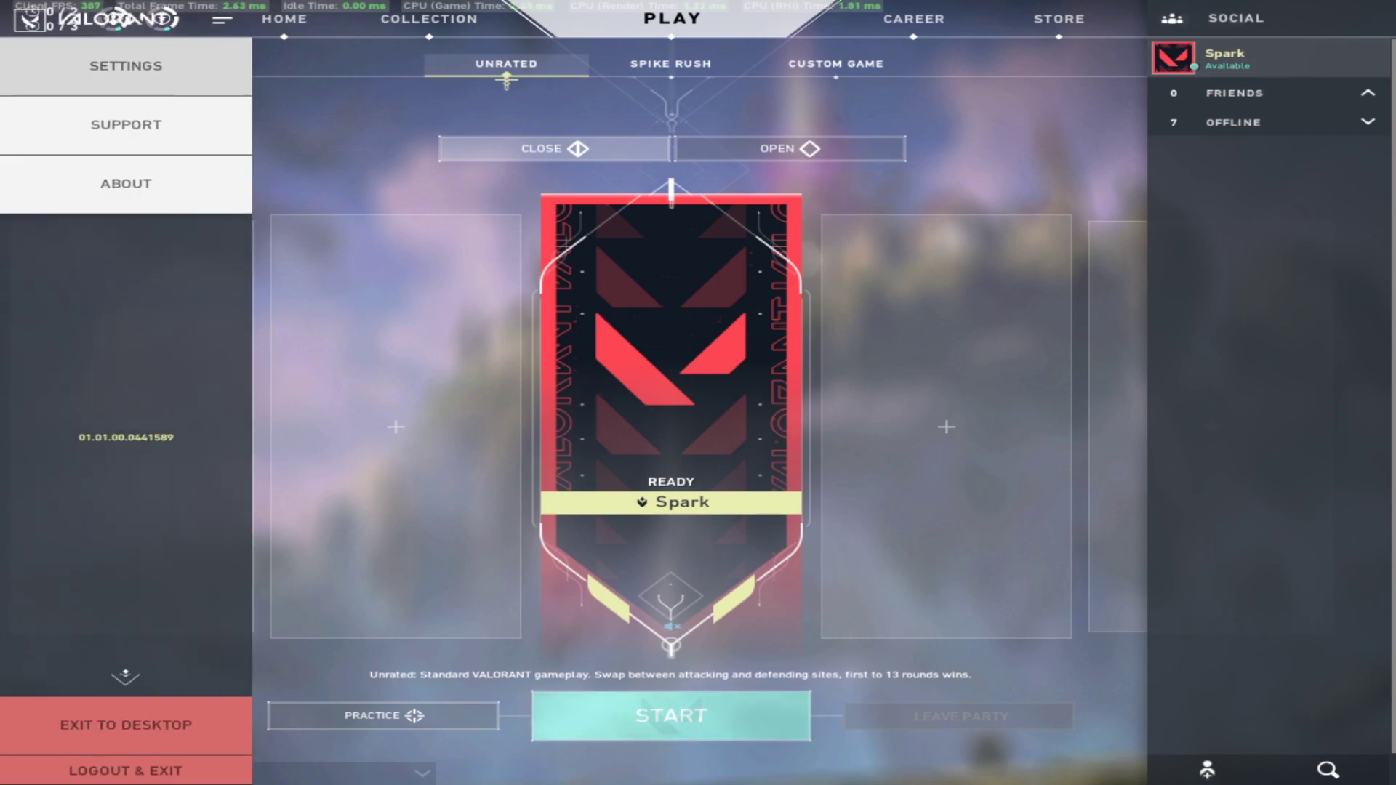
pyautogui.click(125, 64)
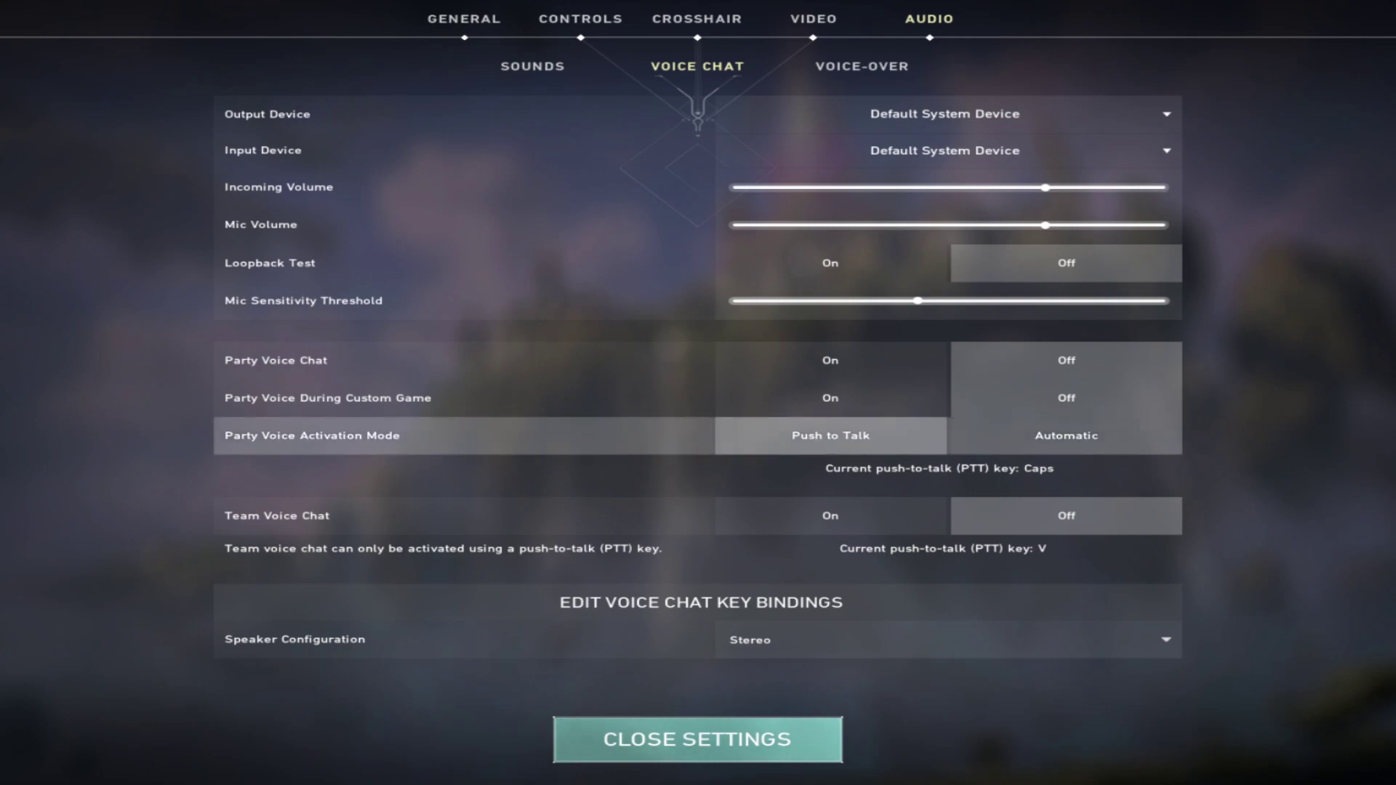
# Step: Assign Caps Lock as the Party Voice Push To Talk Key in the communication controls
pyautogui.click(581, 19)
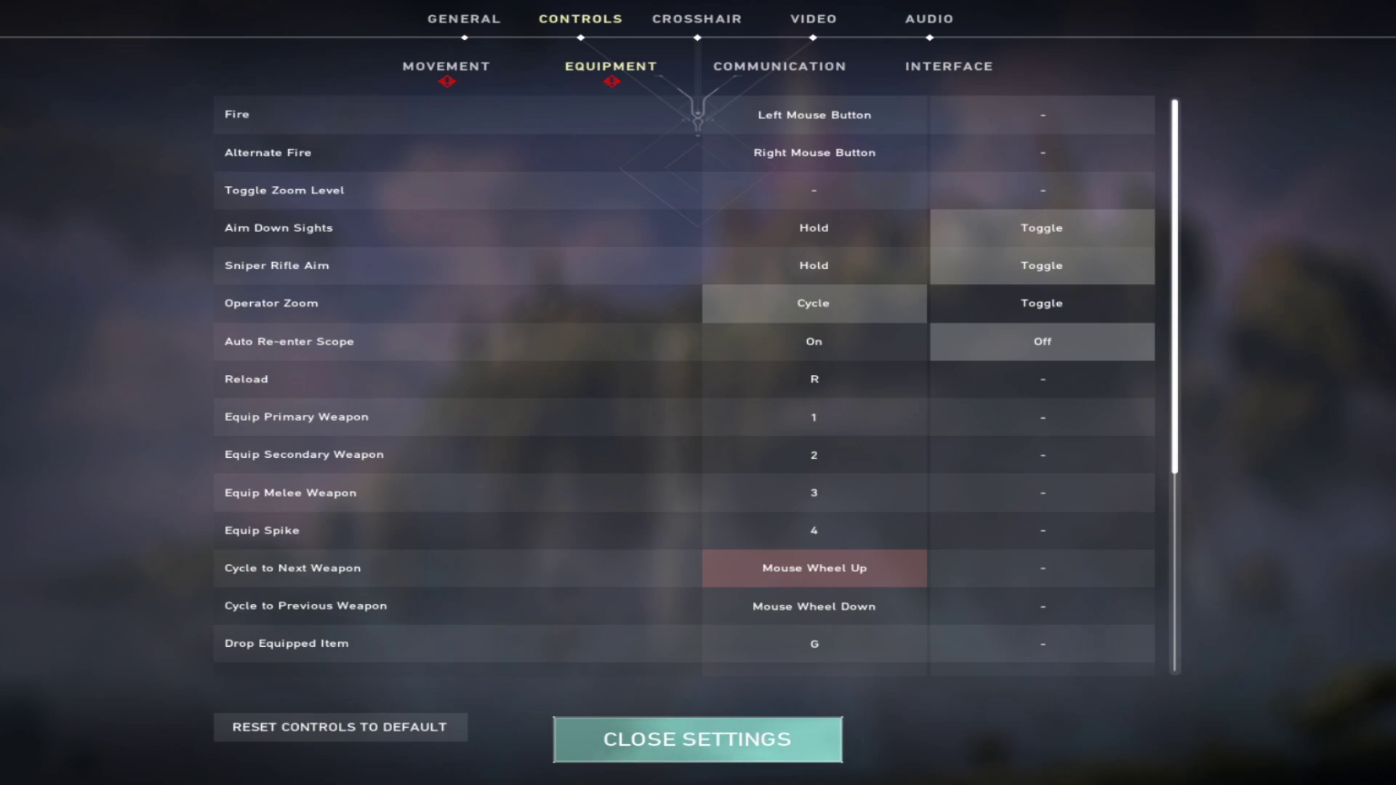
pyautogui.click(779, 66)
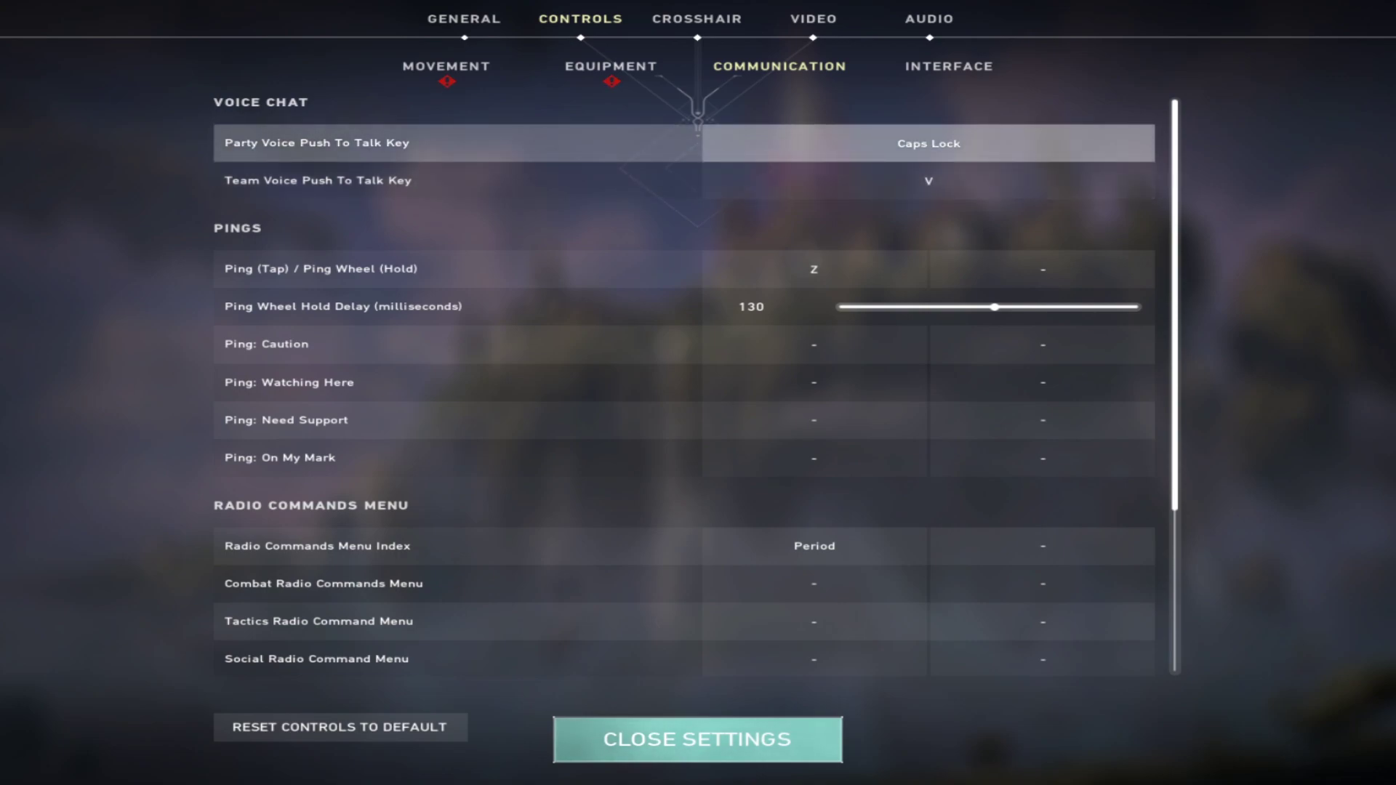
pyautogui.click(928, 143)
pyautogui.press('capslock')
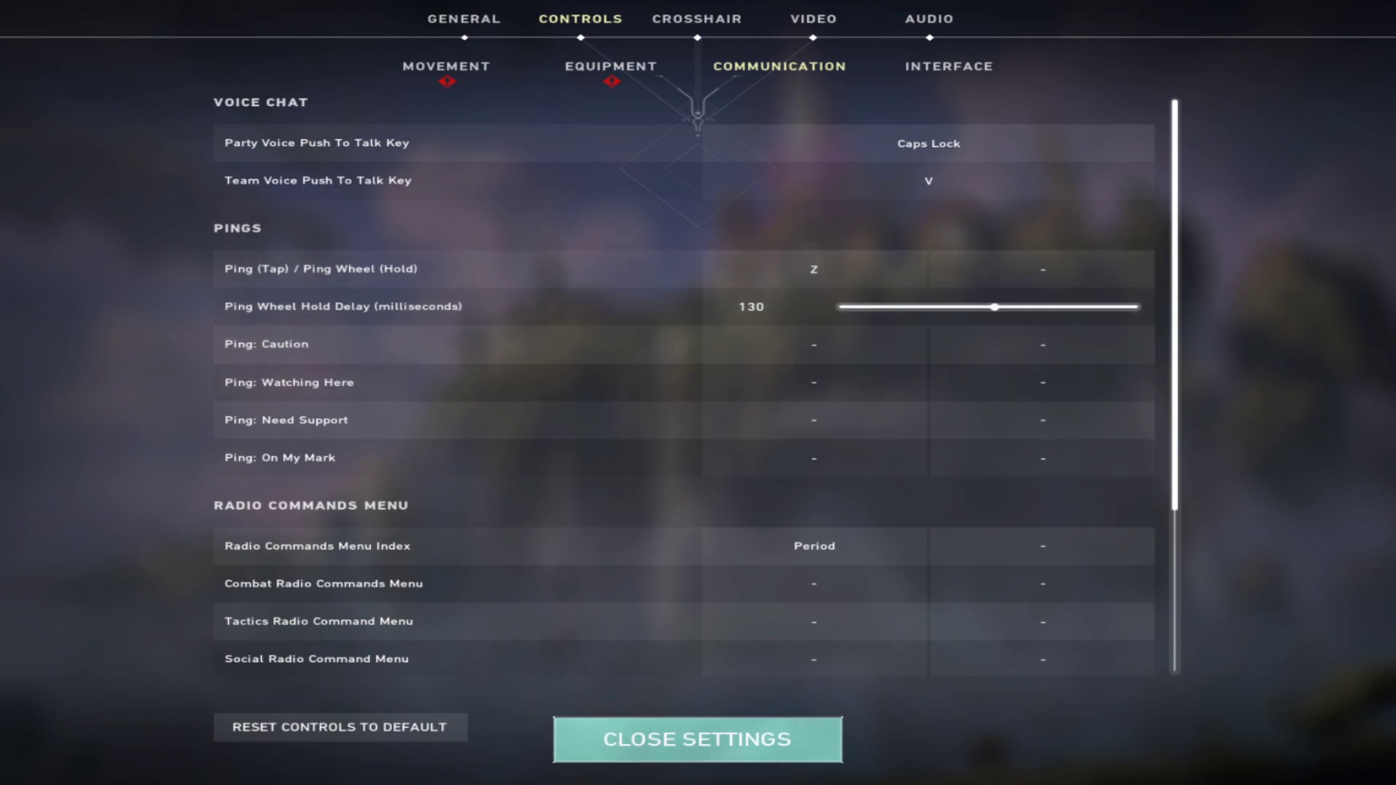
# Step: Open the crosshair settings and set both Outline Opacity and Outline Thickness to 1
pyautogui.click(696, 19)
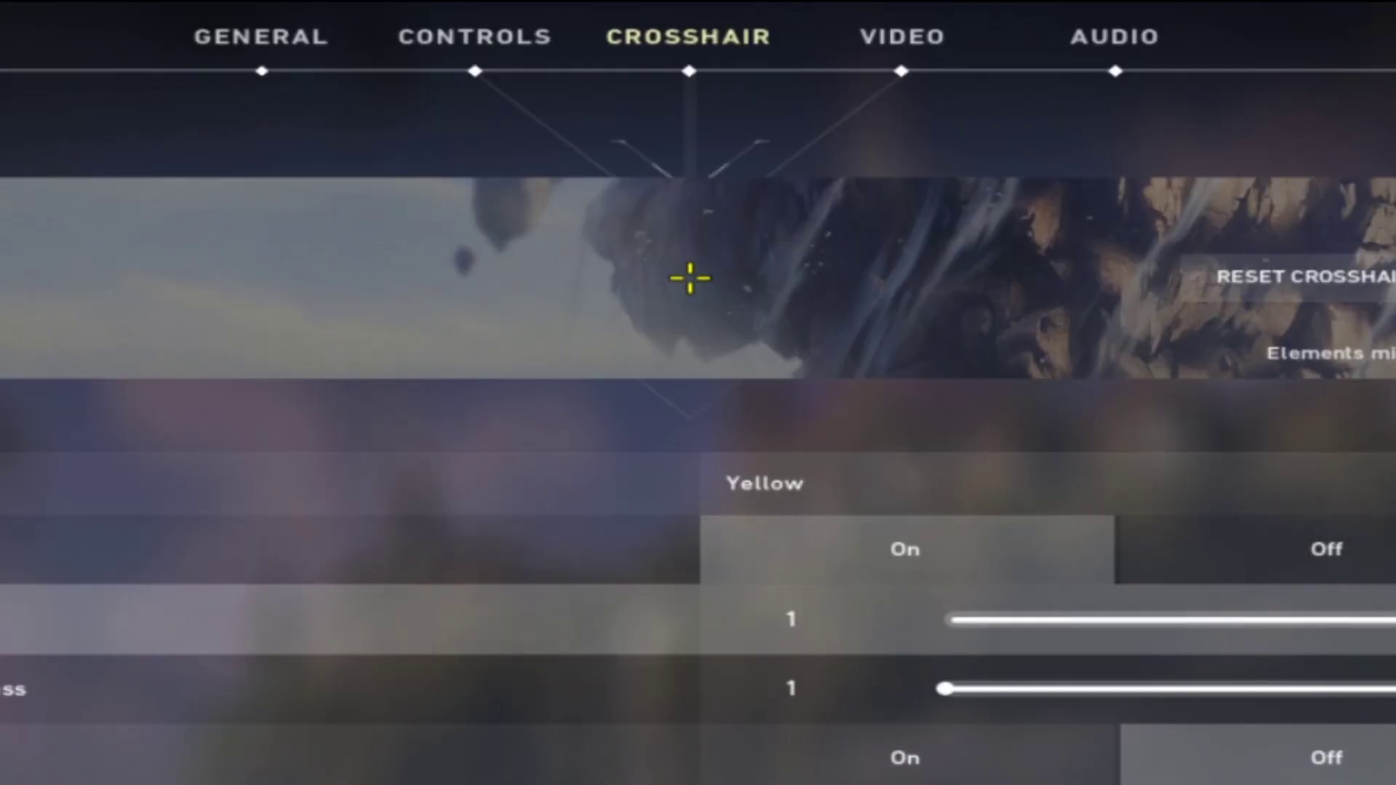
pyautogui.moveTo(1395, 620)
pyautogui.mouseDown()
pyautogui.moveTo(945, 619)
pyautogui.moveTo(1395, 620)
pyautogui.mouseUp()
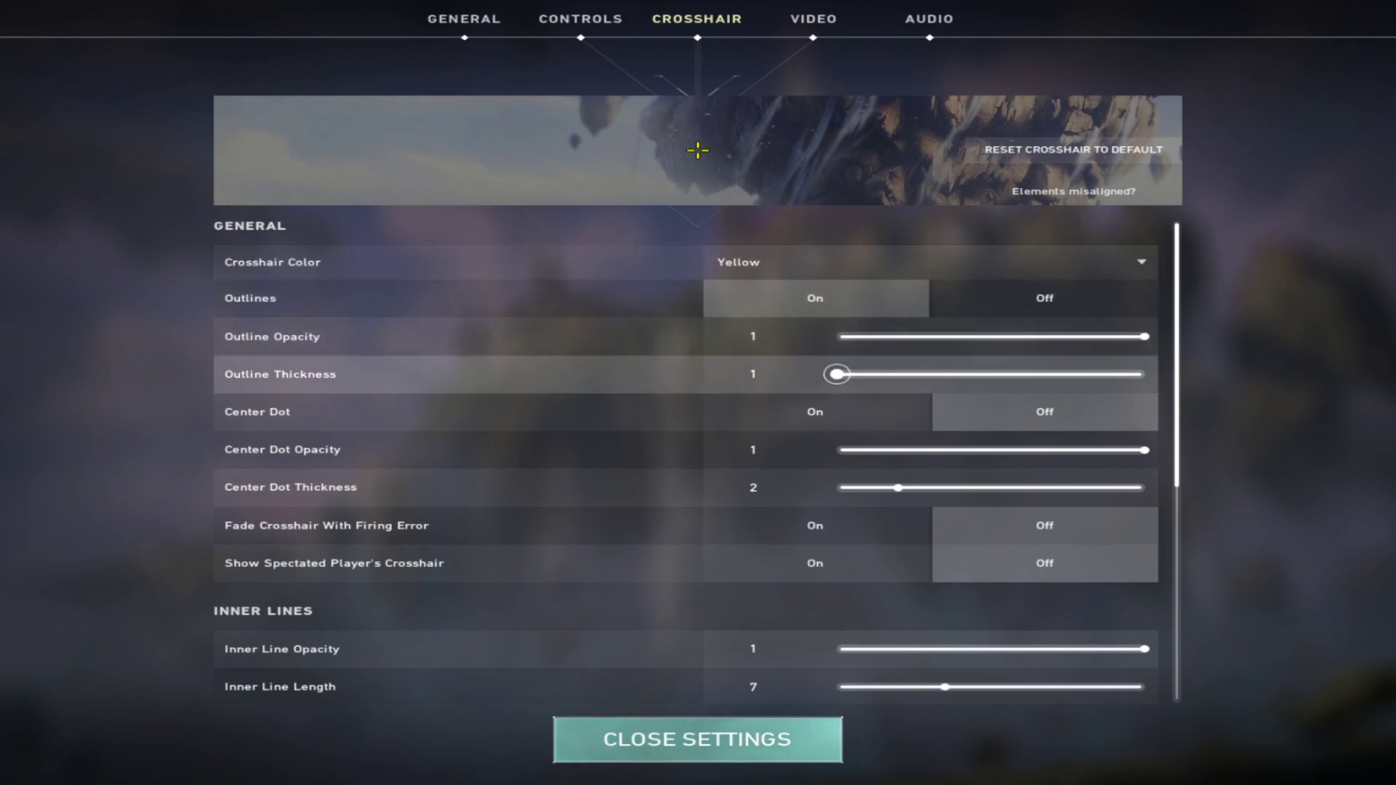
pyautogui.moveTo(837, 374)
pyautogui.mouseDown()
pyautogui.moveTo(960, 374)
pyautogui.moveTo(837, 374)
pyautogui.mouseUp()
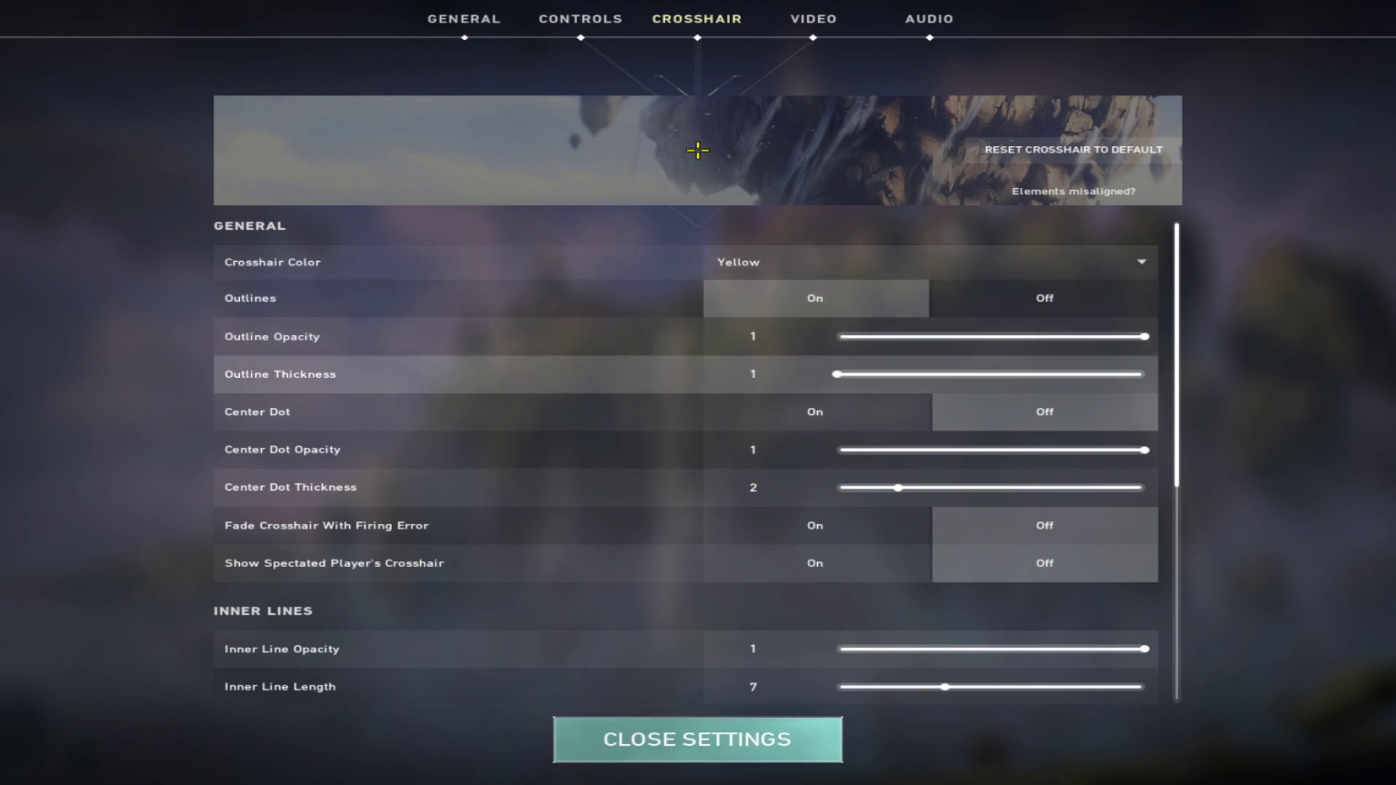
pyautogui.moveTo(1145, 336)
pyautogui.mouseDown()
pyautogui.moveTo(1050, 336)
pyautogui.moveTo(1145, 336)
pyautogui.mouseUp()
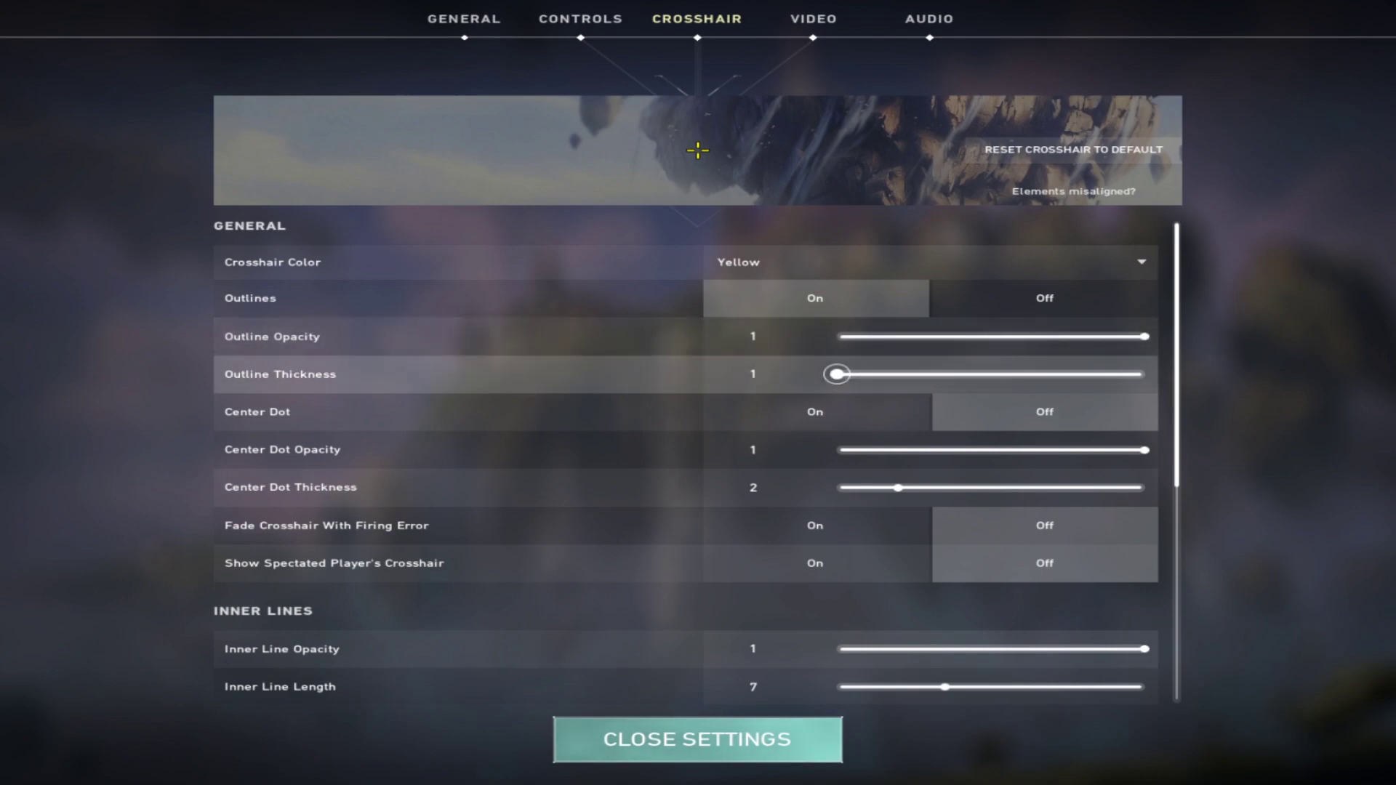
pyautogui.moveTo(837, 374)
pyautogui.mouseDown()
pyautogui.moveTo(1084, 374)
pyautogui.moveTo(837, 374)
pyautogui.mouseUp()
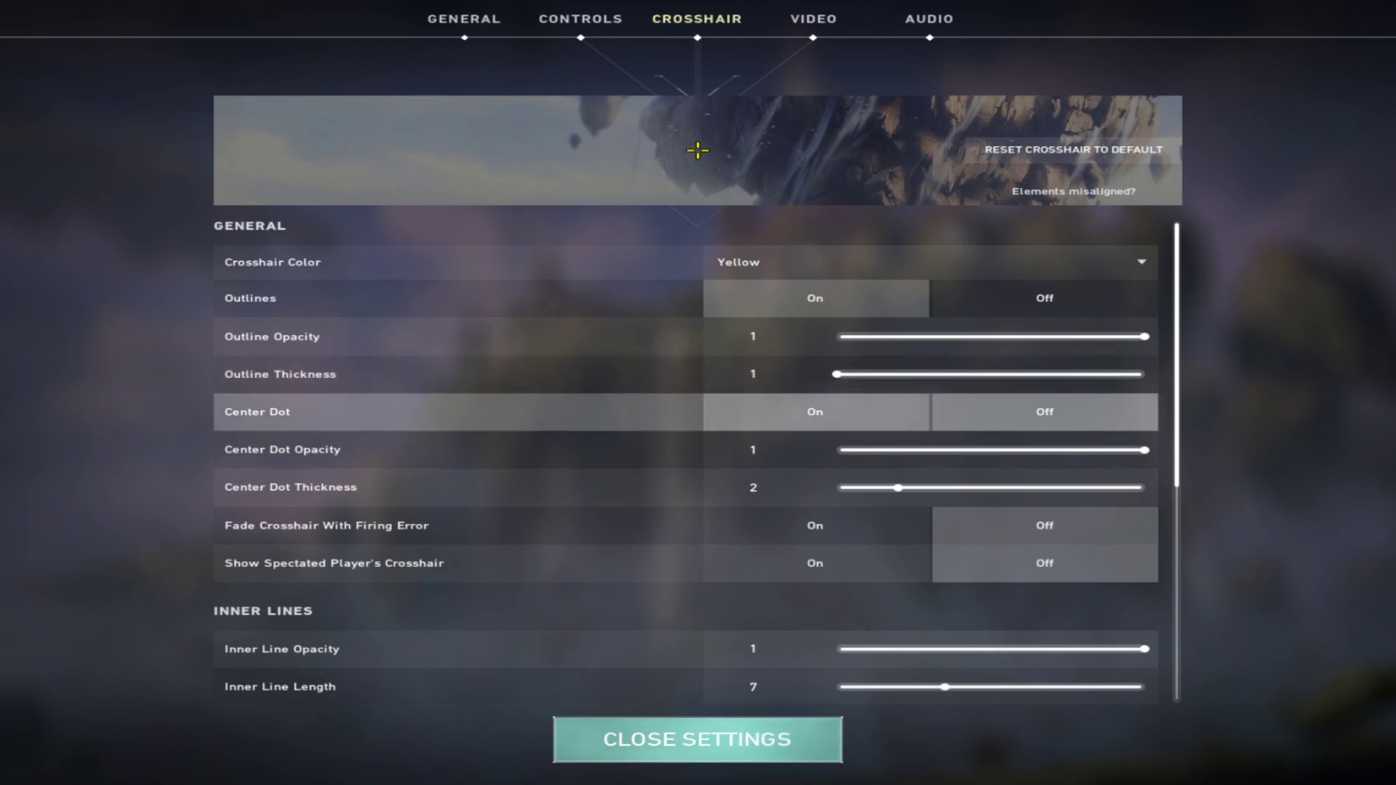
# Step: Try the crosshair's Center Dot on and off, set Center Dot Thickness to 1, and leave the dot off
pyautogui.click(815, 412)
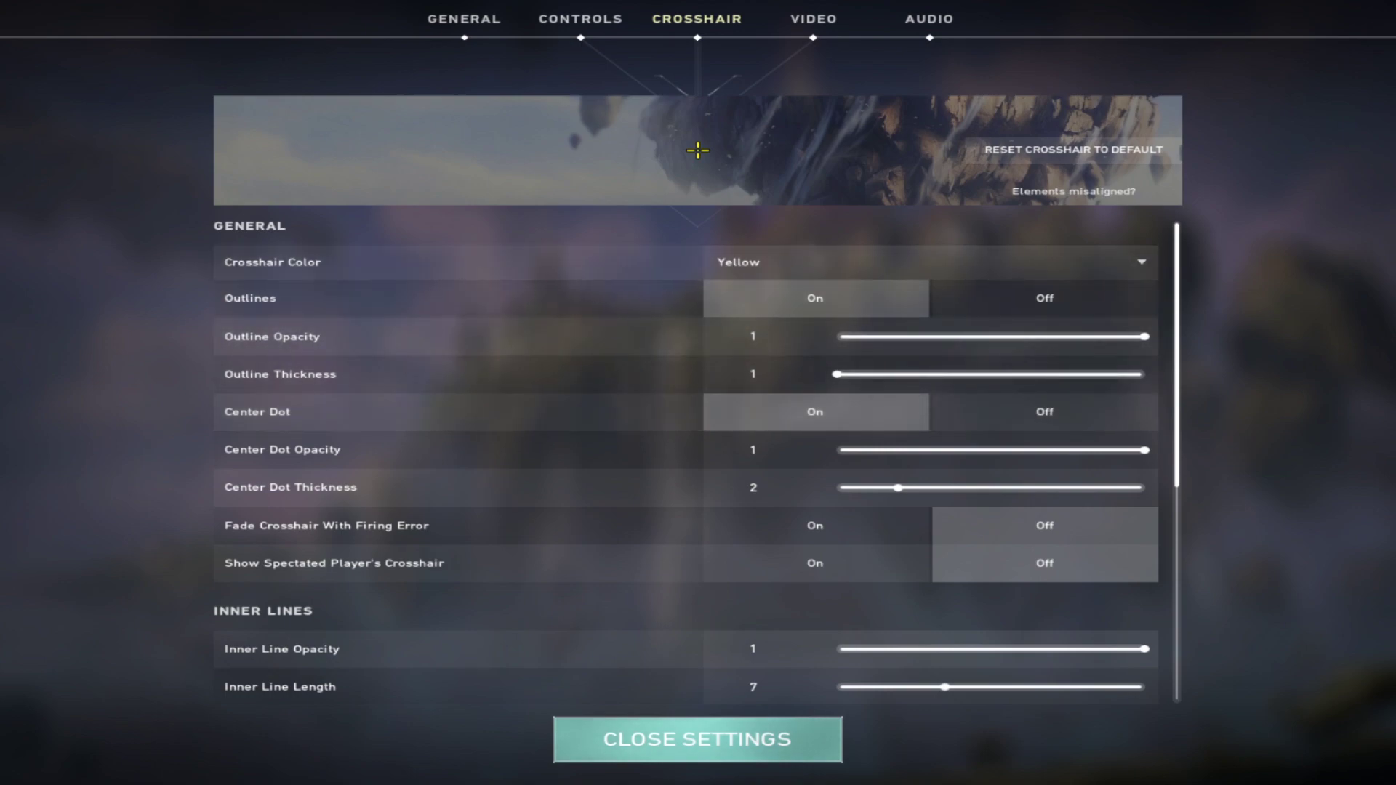
pyautogui.click(1044, 412)
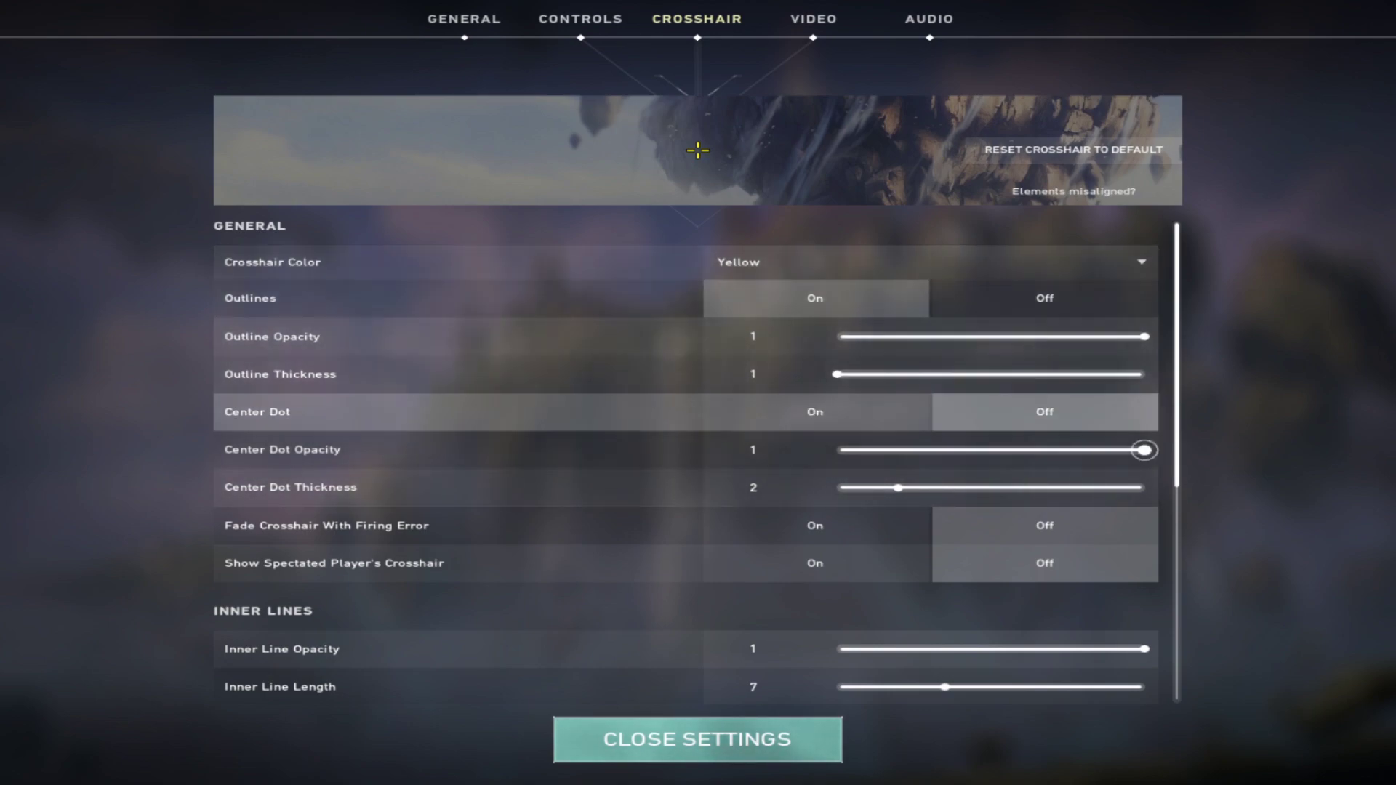
pyautogui.click(815, 412)
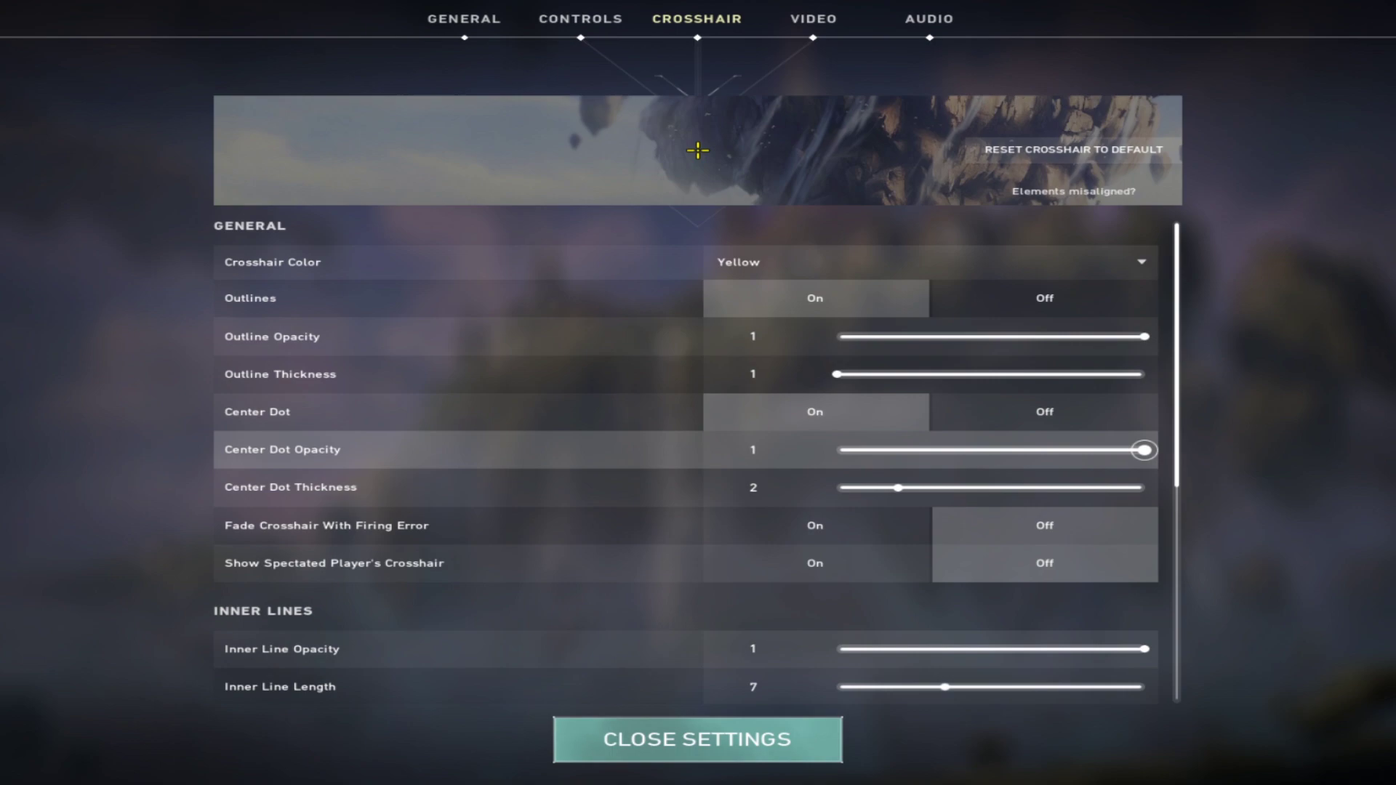
pyautogui.moveTo(1145, 451)
pyautogui.mouseDown()
pyautogui.moveTo(836, 450)
pyautogui.moveTo(1145, 450)
pyautogui.mouseUp()
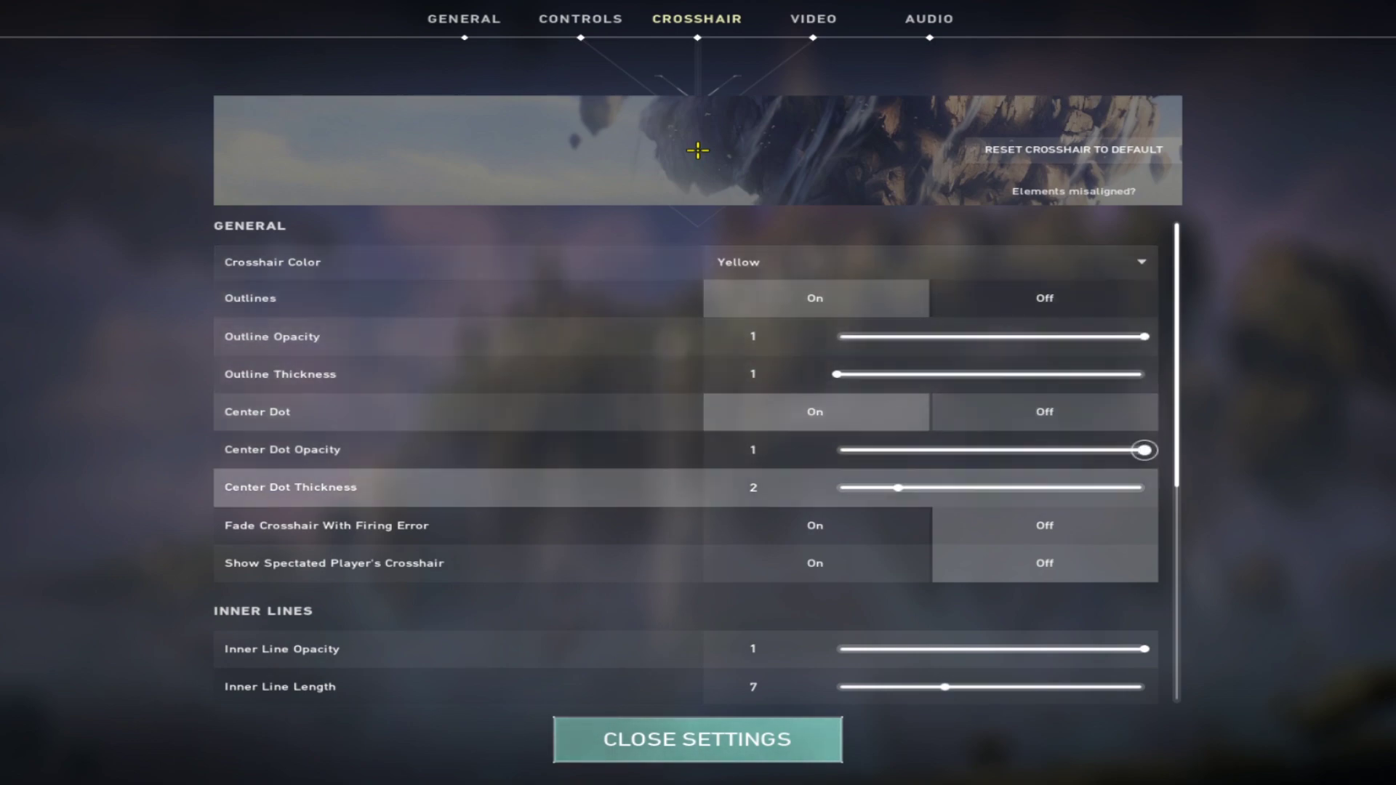
pyautogui.moveTo(1145, 450); pyautogui.dragTo(837, 450)
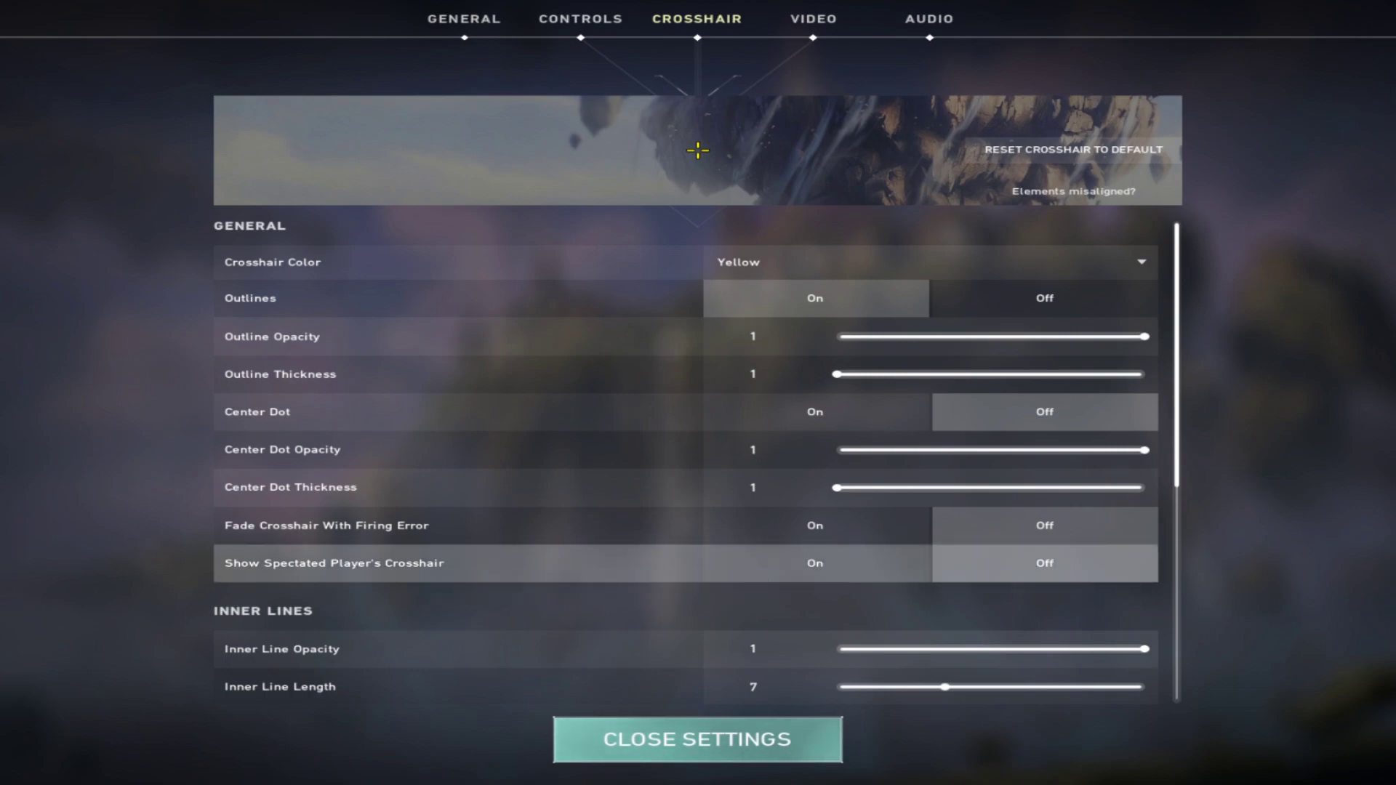
# Step: Set the crosshair's Inner Line Opacity to 1, Inner Line Length to 5, and Inner Line Offset to 3
pyautogui.scroll(-3, 686, 465)
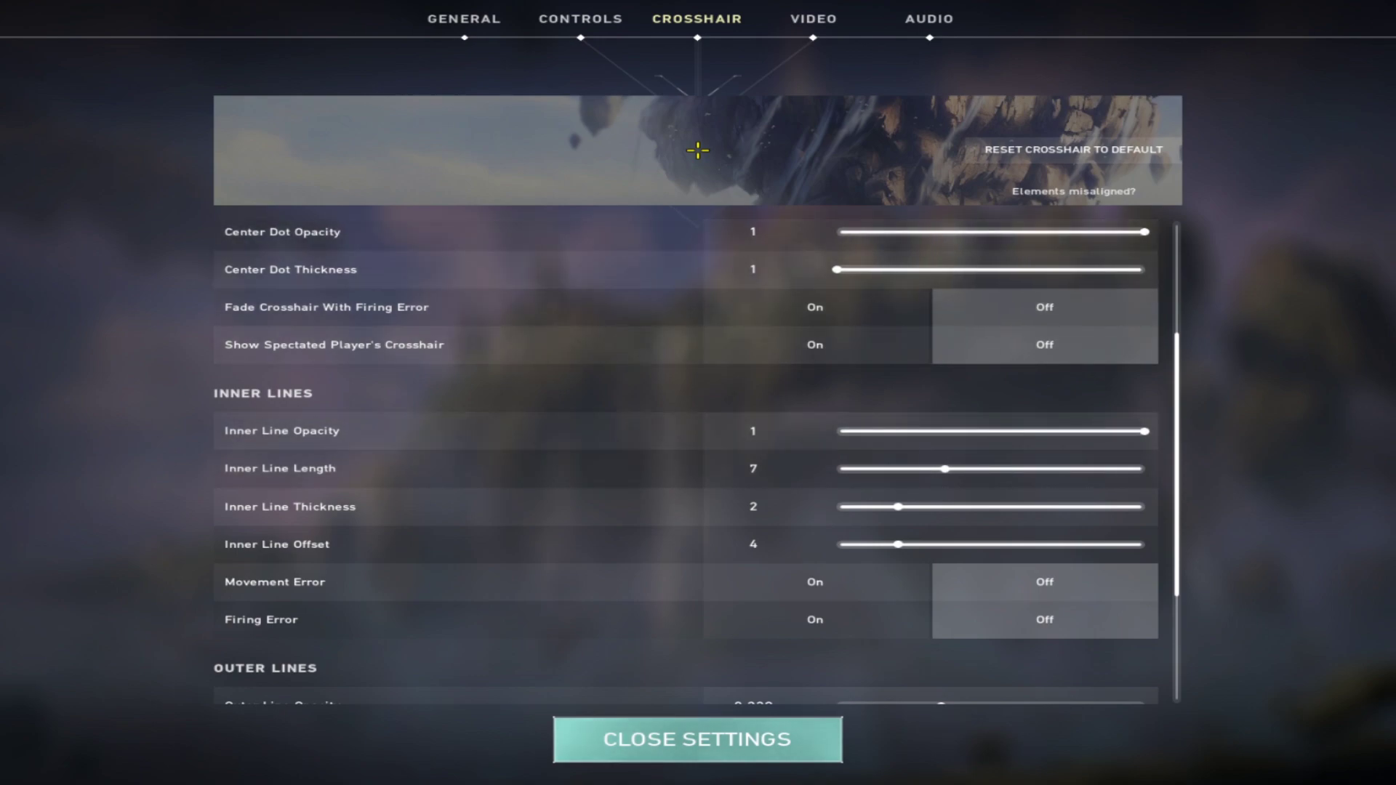
pyautogui.moveTo(1145, 431)
pyautogui.mouseDown()
pyautogui.moveTo(837, 431)
pyautogui.moveTo(1144, 432)
pyautogui.mouseUp()
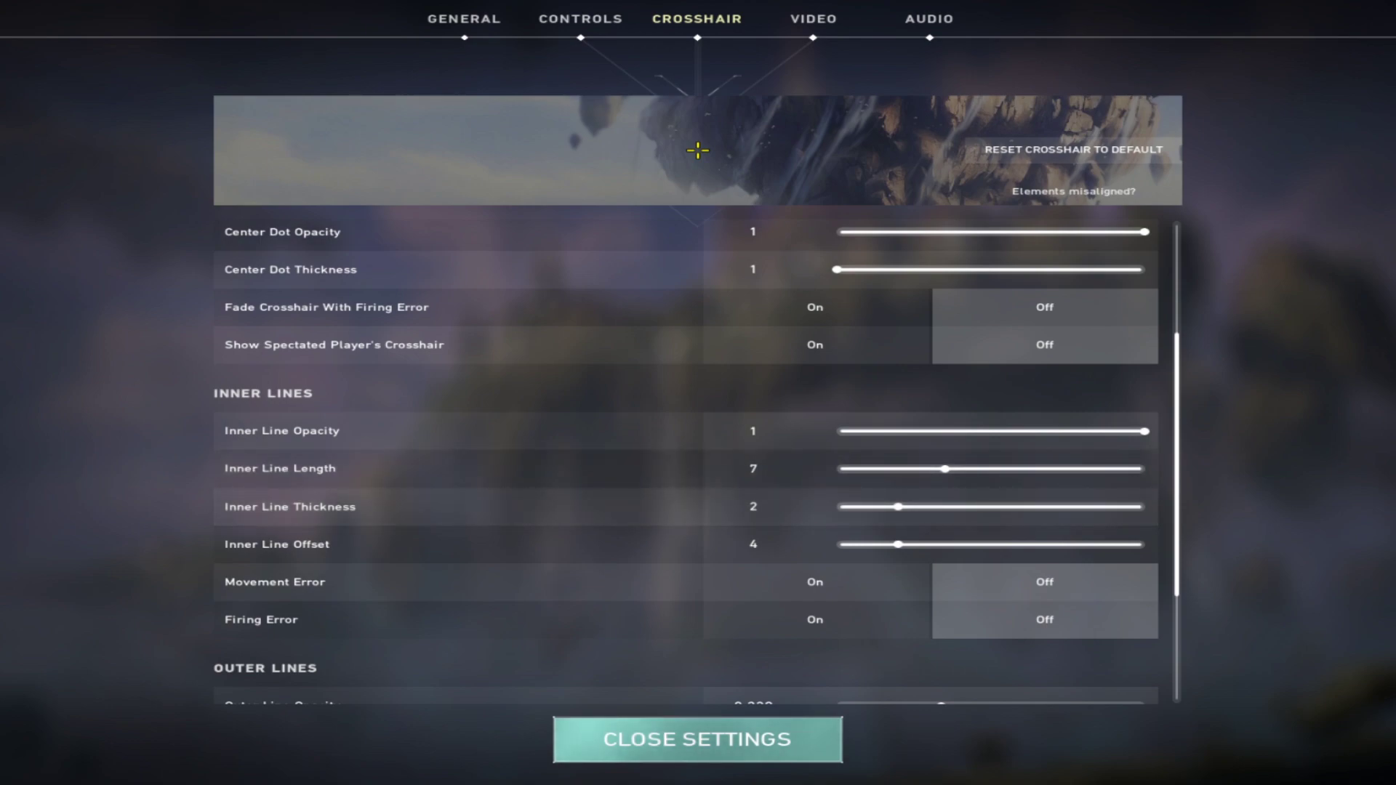
pyautogui.moveTo(945, 469)
pyautogui.mouseDown()
pyautogui.moveTo(836, 469)
pyautogui.moveTo(1007, 469)
pyautogui.moveTo(944, 469)
pyautogui.mouseUp()
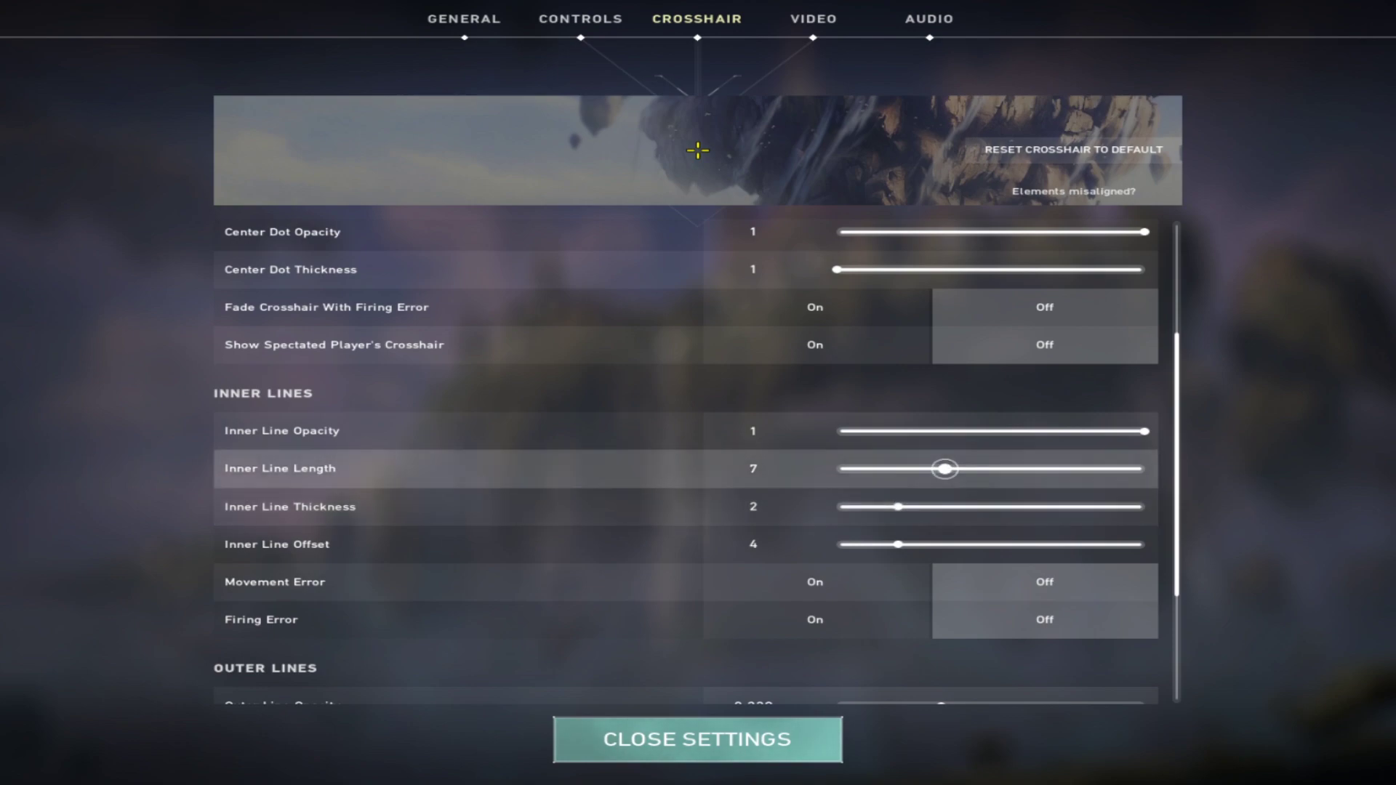
pyautogui.moveTo(945, 469); pyautogui.dragTo(898, 507)
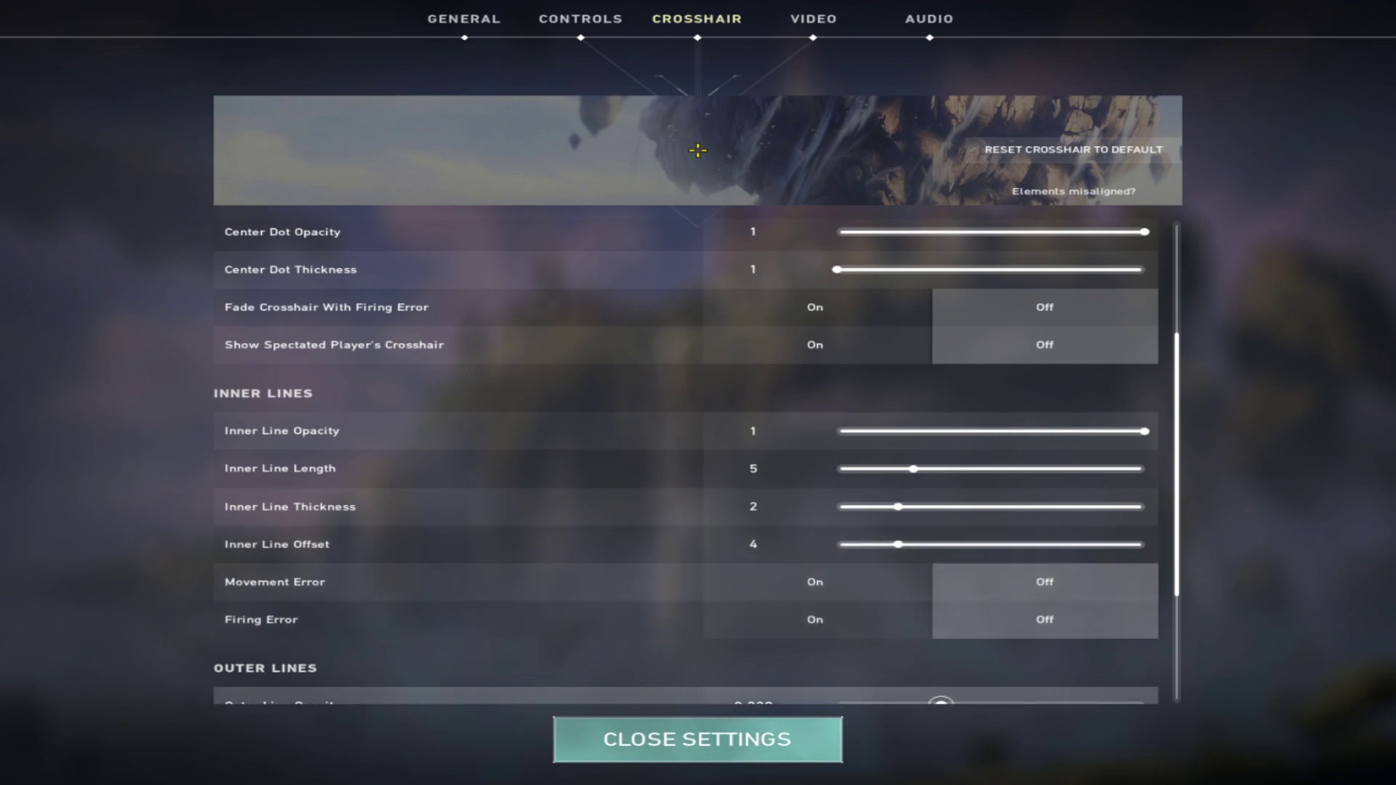
pyautogui.moveTo(898, 544)
pyautogui.mouseDown()
pyautogui.moveTo(1145, 544)
pyautogui.moveTo(838, 545)
pyautogui.moveTo(883, 545)
pyautogui.mouseUp()
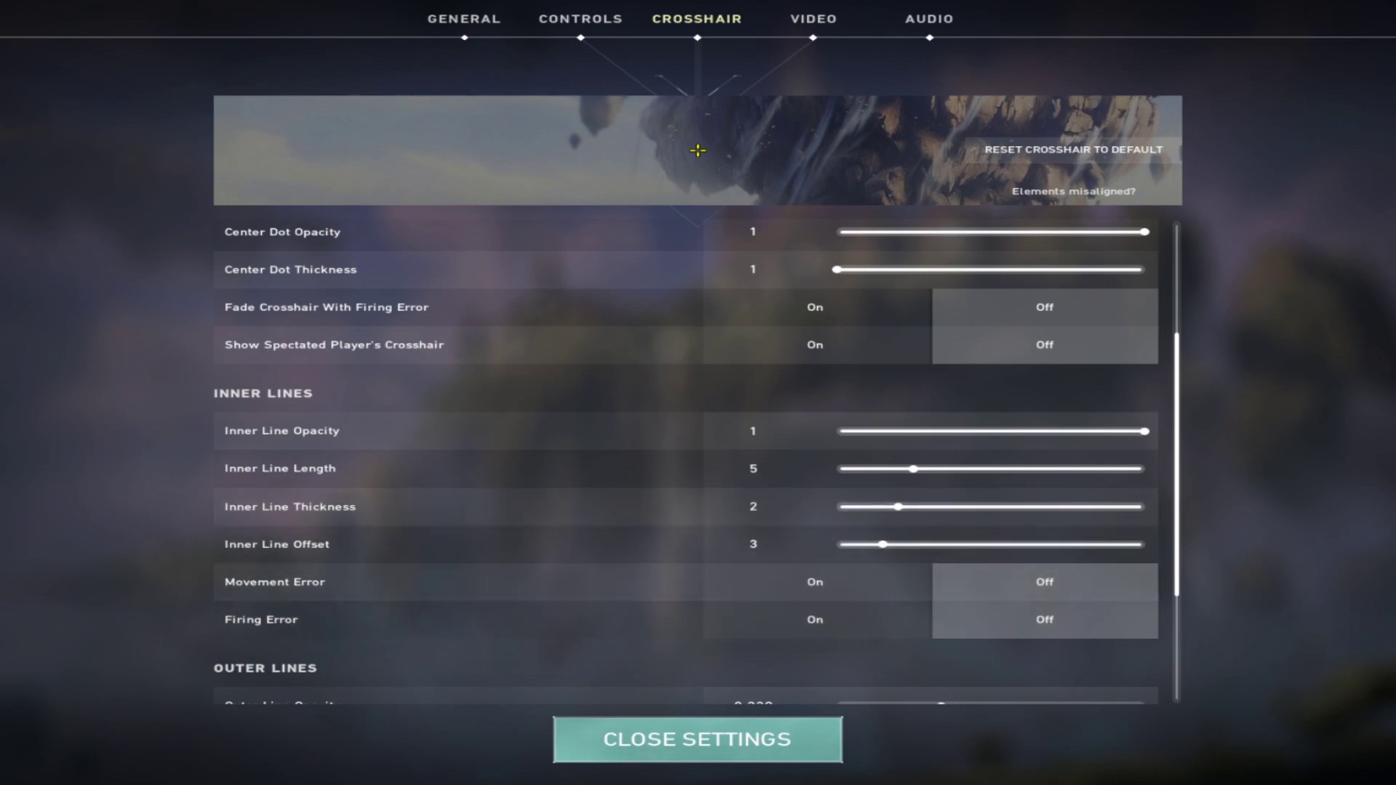
# Step: Try the crosshair colors White, Green, Yellow Green and Green Yellow, and return to Yellow
pyautogui.scroll(-3, 816, 596)
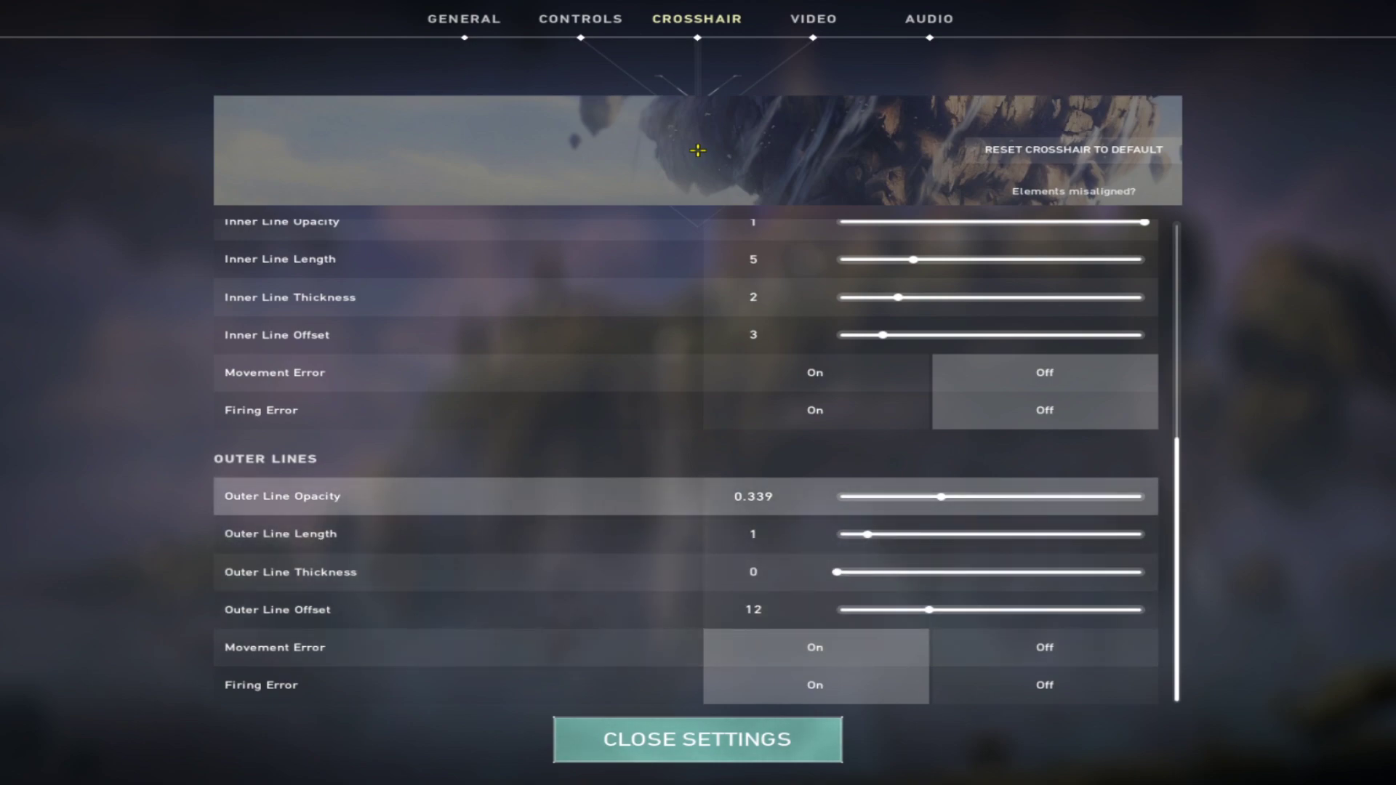
pyautogui.scroll(6, 816, 509)
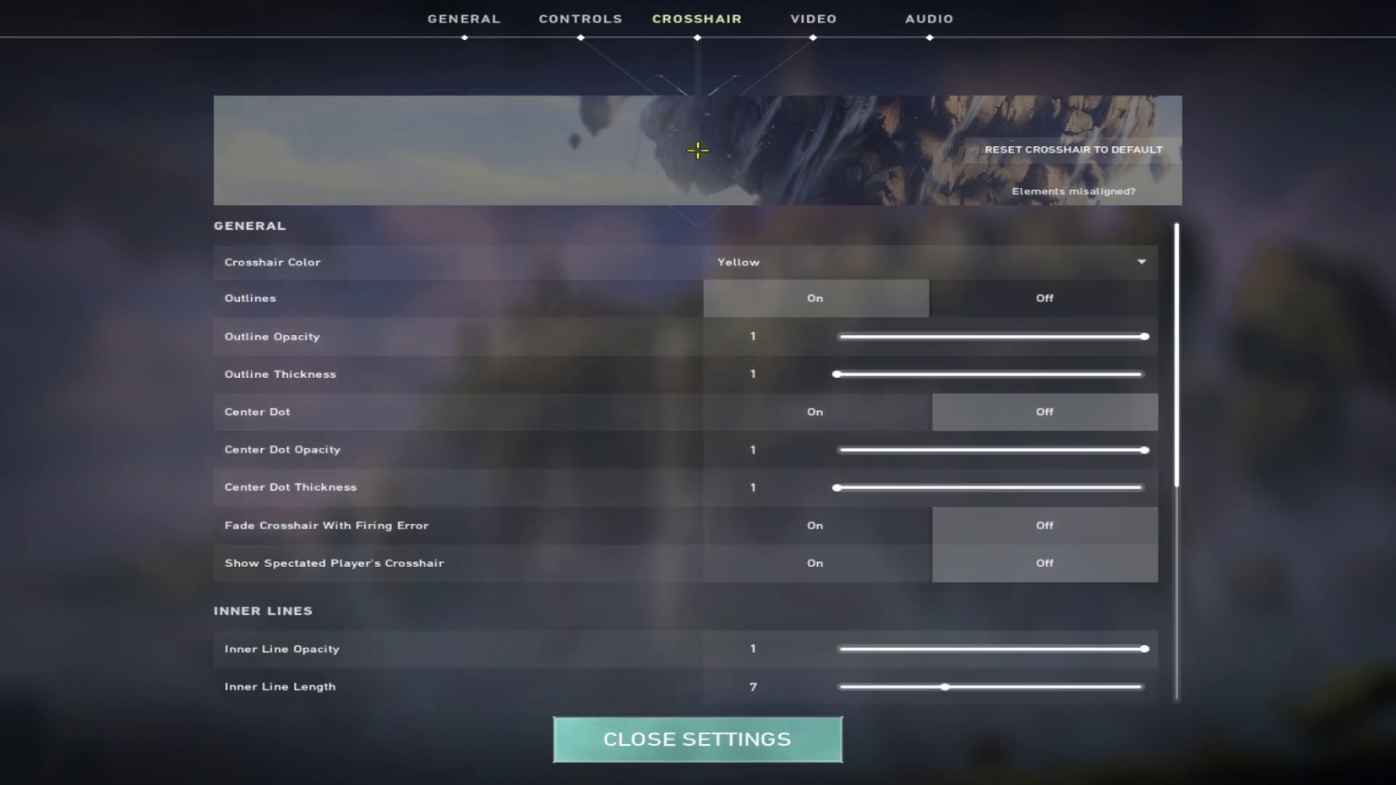
pyautogui.click(815, 262)
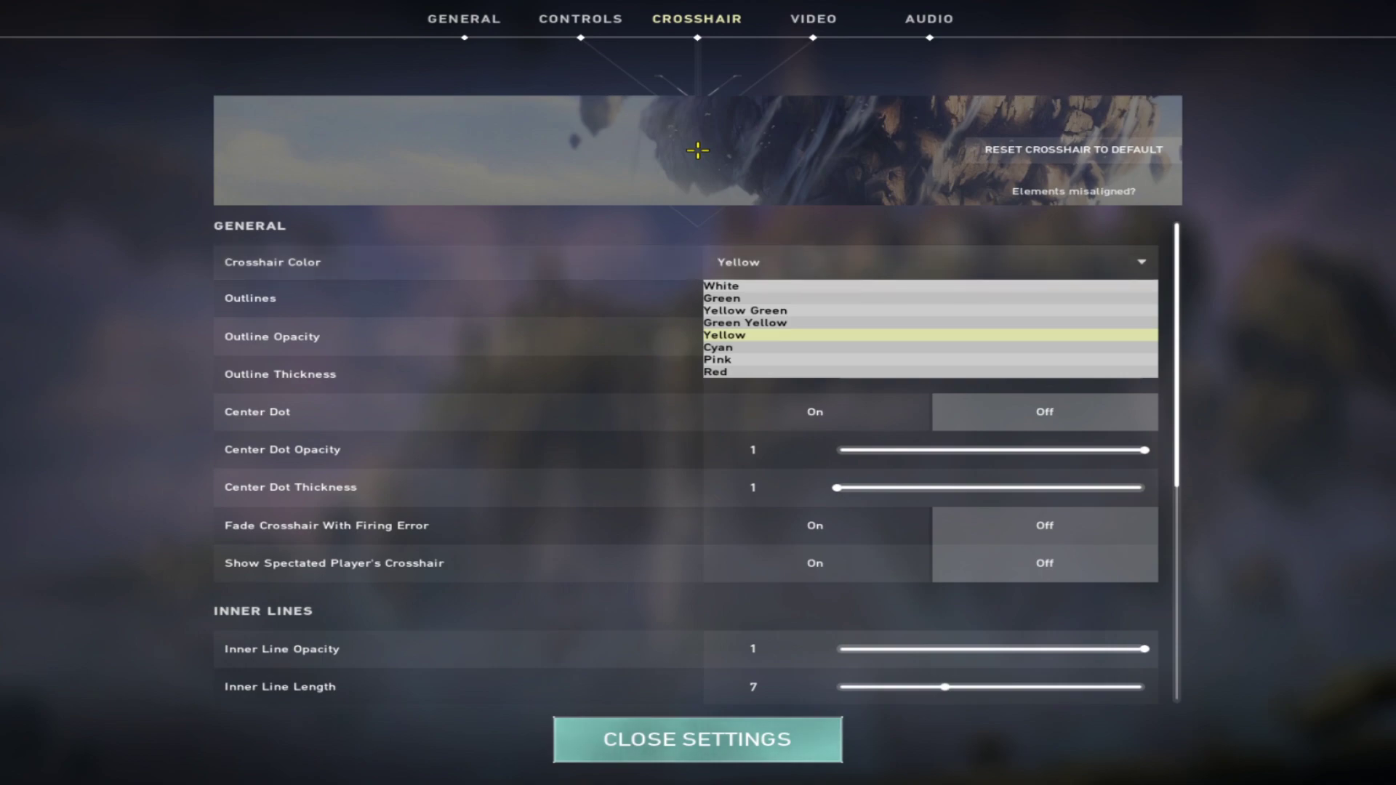
pyautogui.click(924, 286)
pyautogui.click(924, 262)
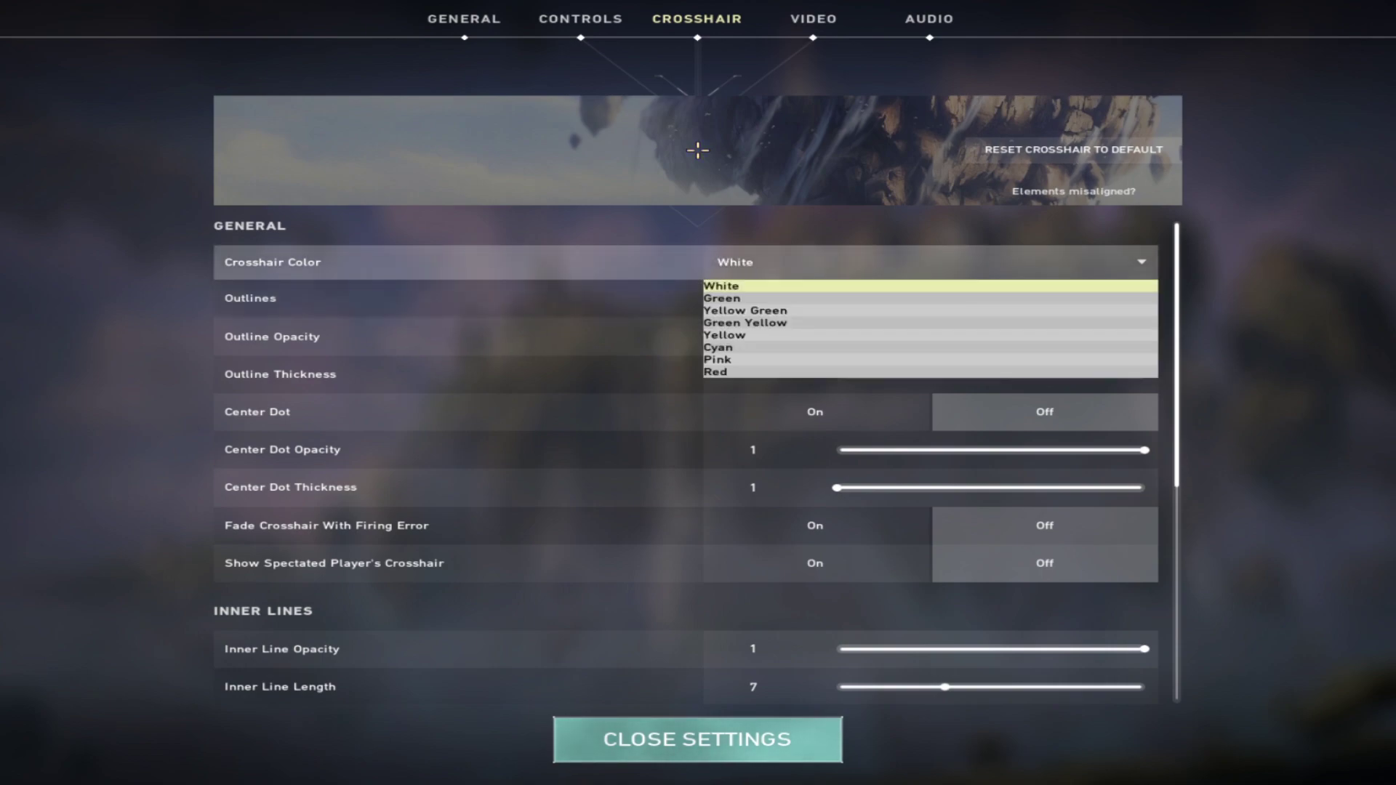
pyautogui.click(924, 298)
pyautogui.click(924, 262)
pyautogui.click(924, 311)
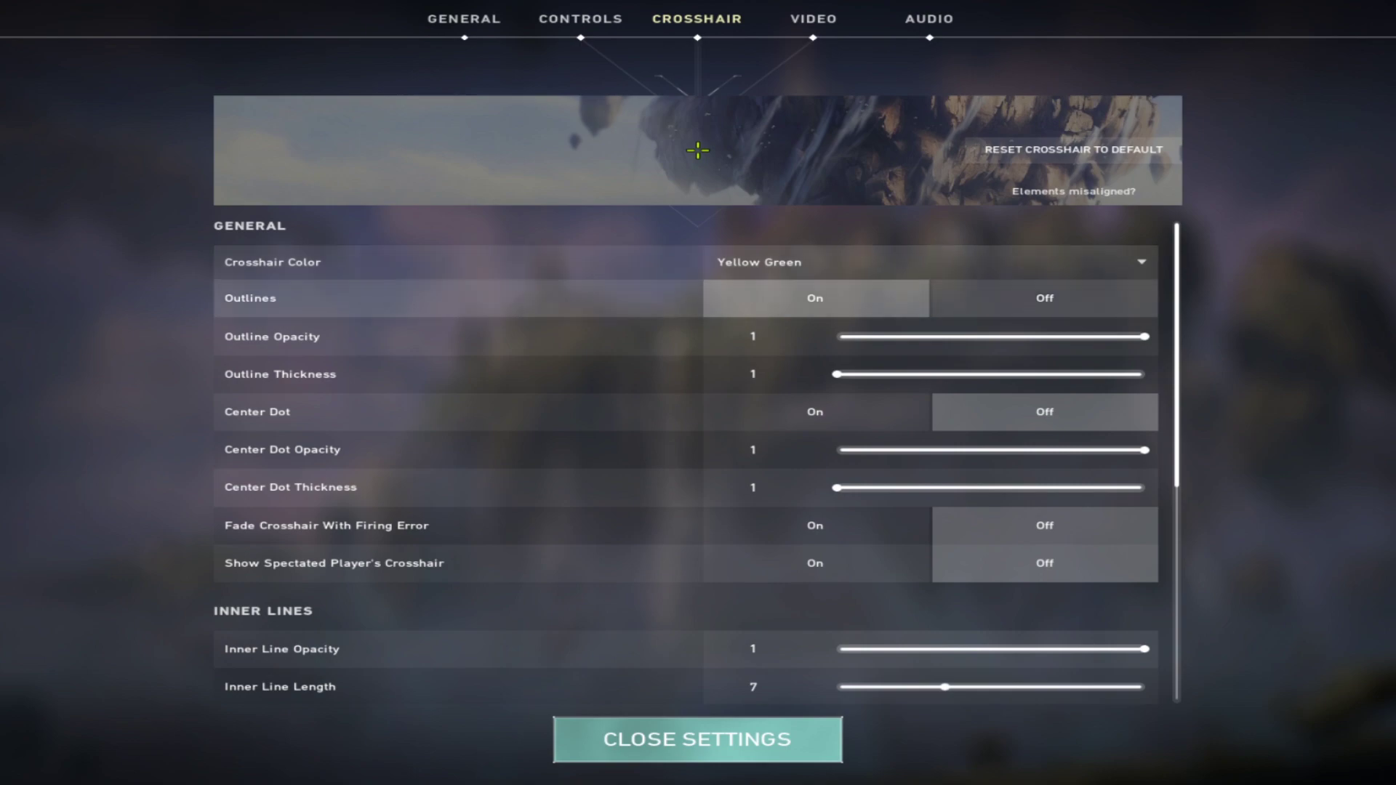
pyautogui.click(924, 261)
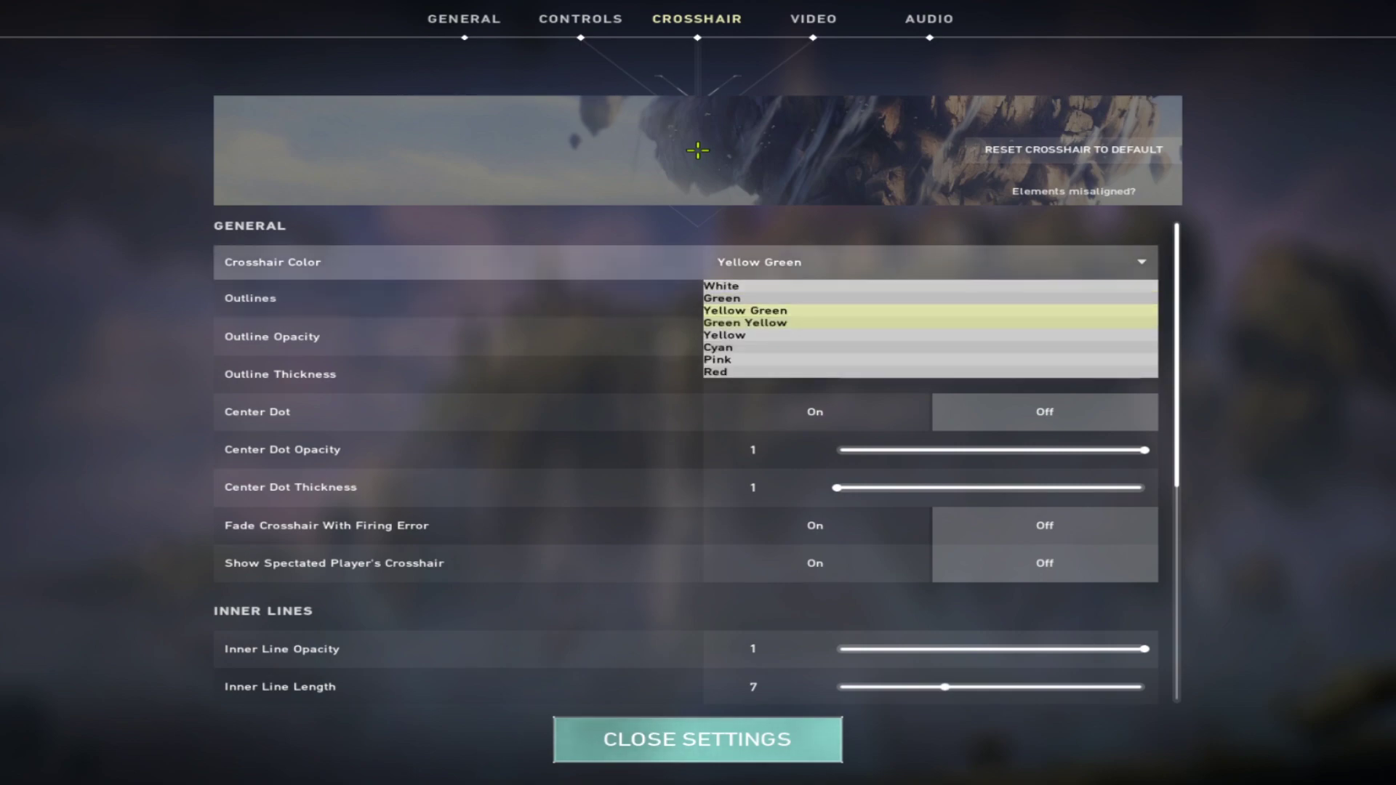
pyautogui.click(923, 323)
pyautogui.click(923, 262)
pyautogui.click(924, 335)
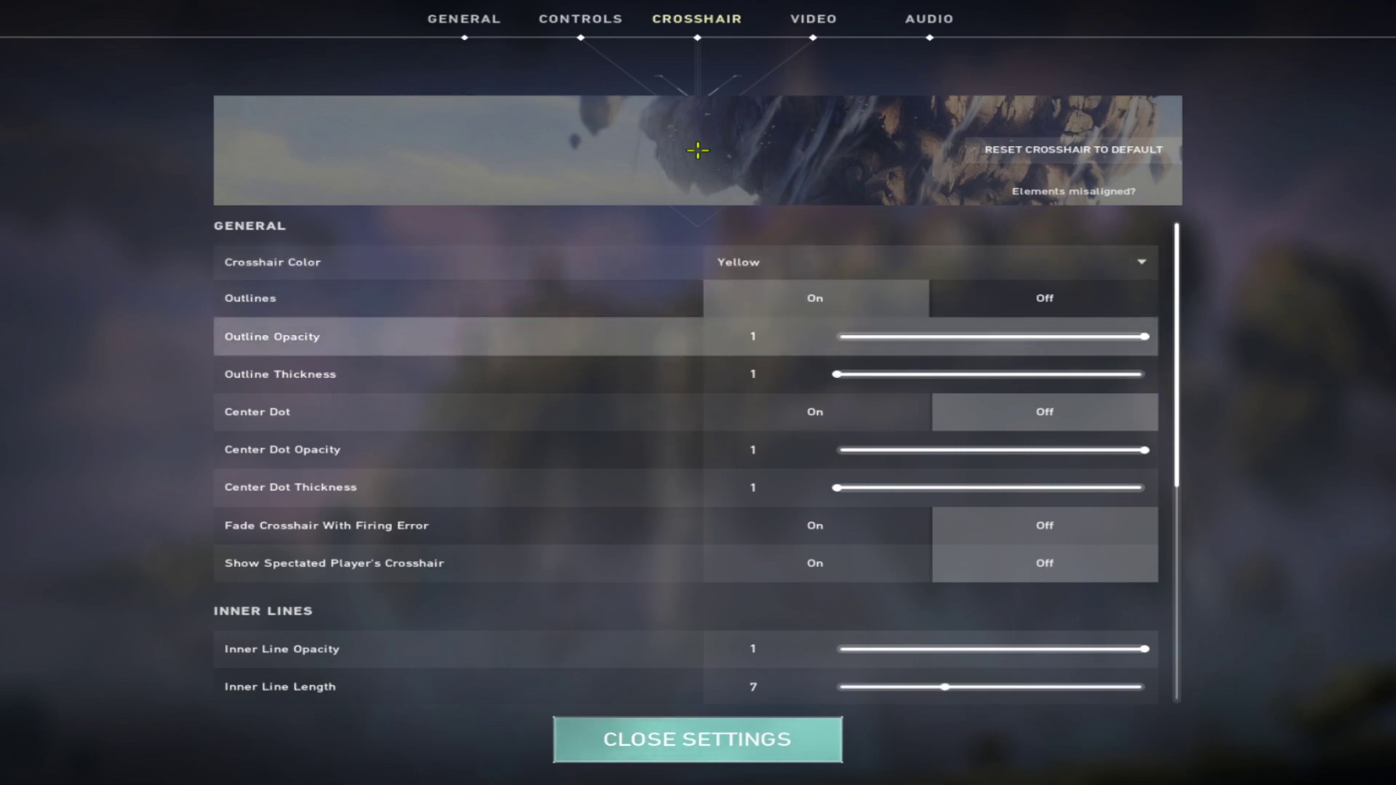
# Step: Try the crosshair colors Cyan, Pink and Red, and restore Yellow
pyautogui.click(924, 262)
pyautogui.click(923, 348)
pyautogui.click(923, 262)
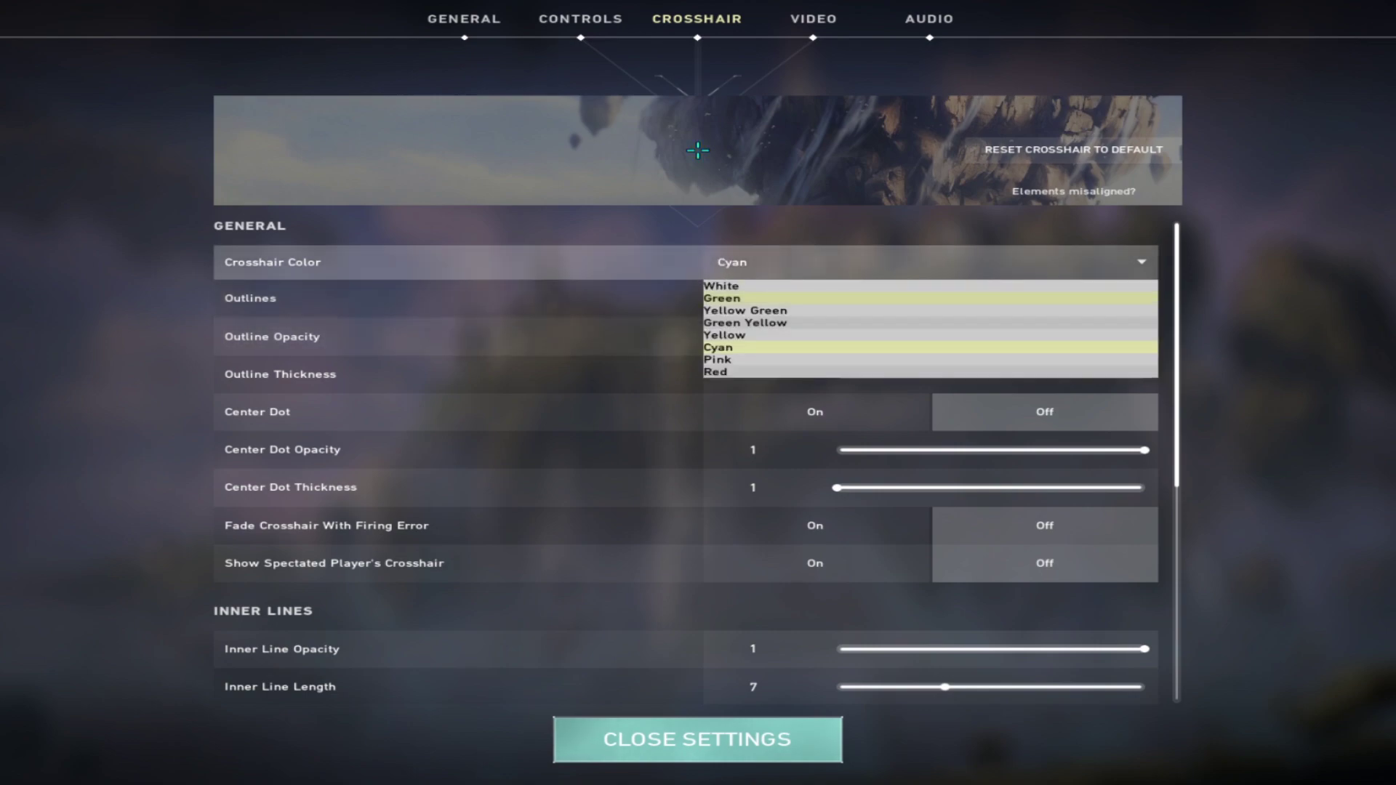
pyautogui.click(923, 359)
pyautogui.click(923, 261)
pyautogui.click(924, 372)
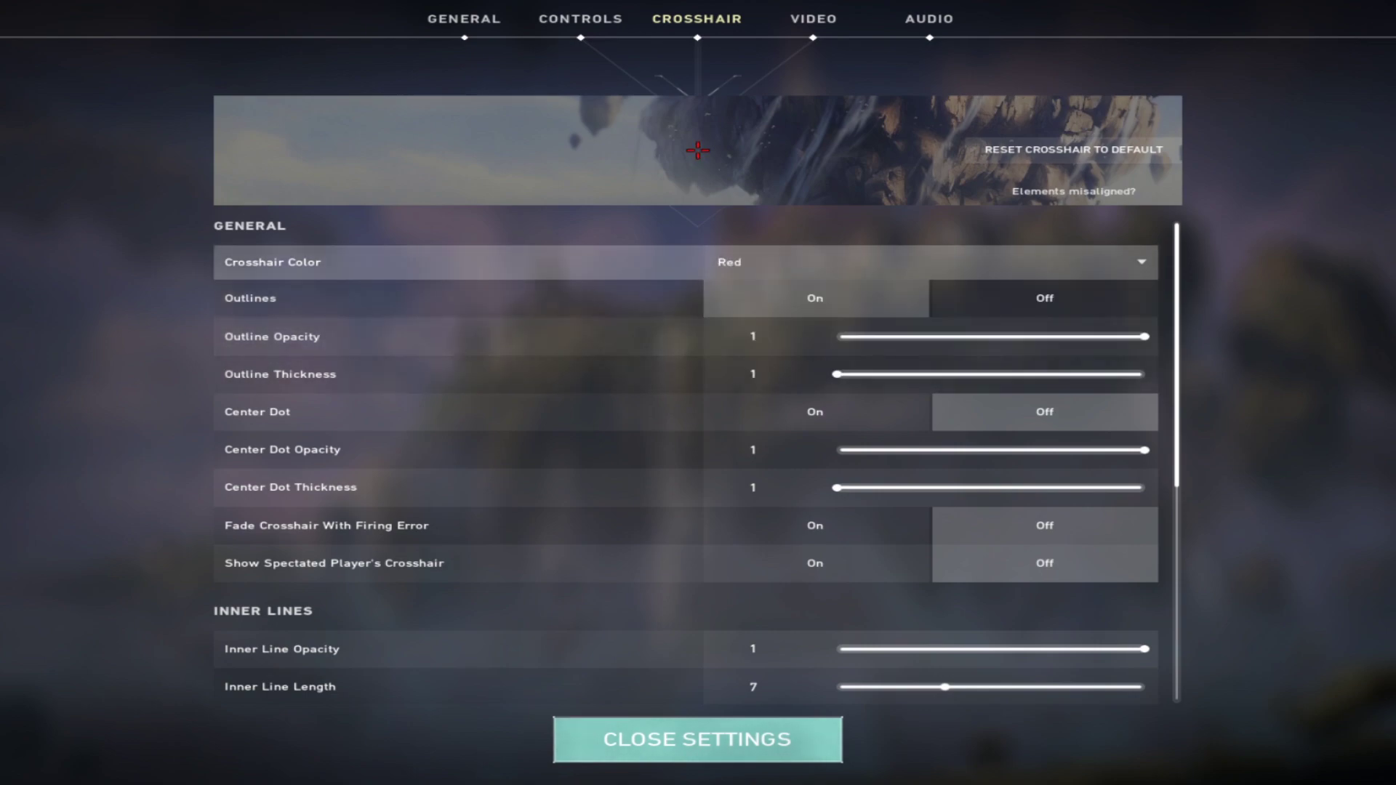
pyautogui.click(924, 262)
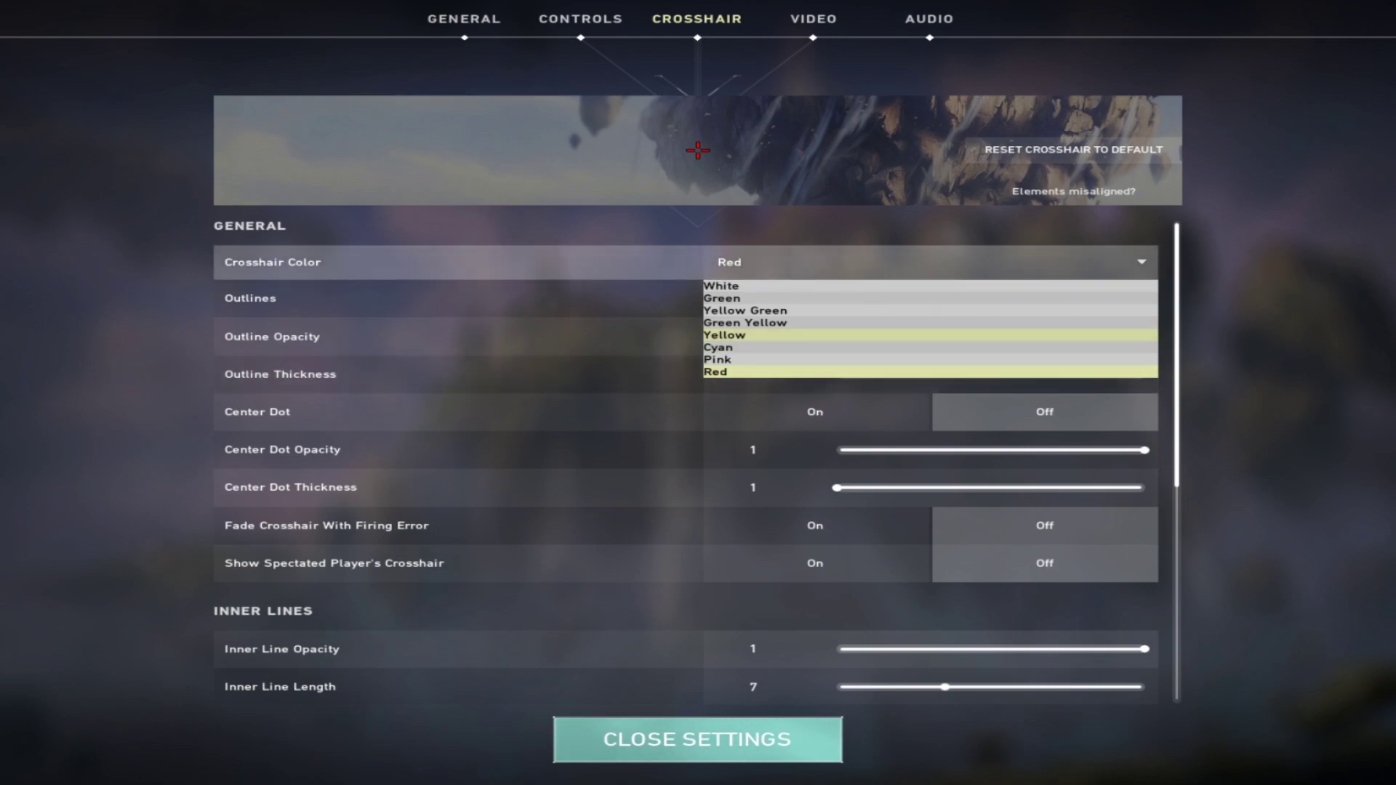
pyautogui.click(727, 335)
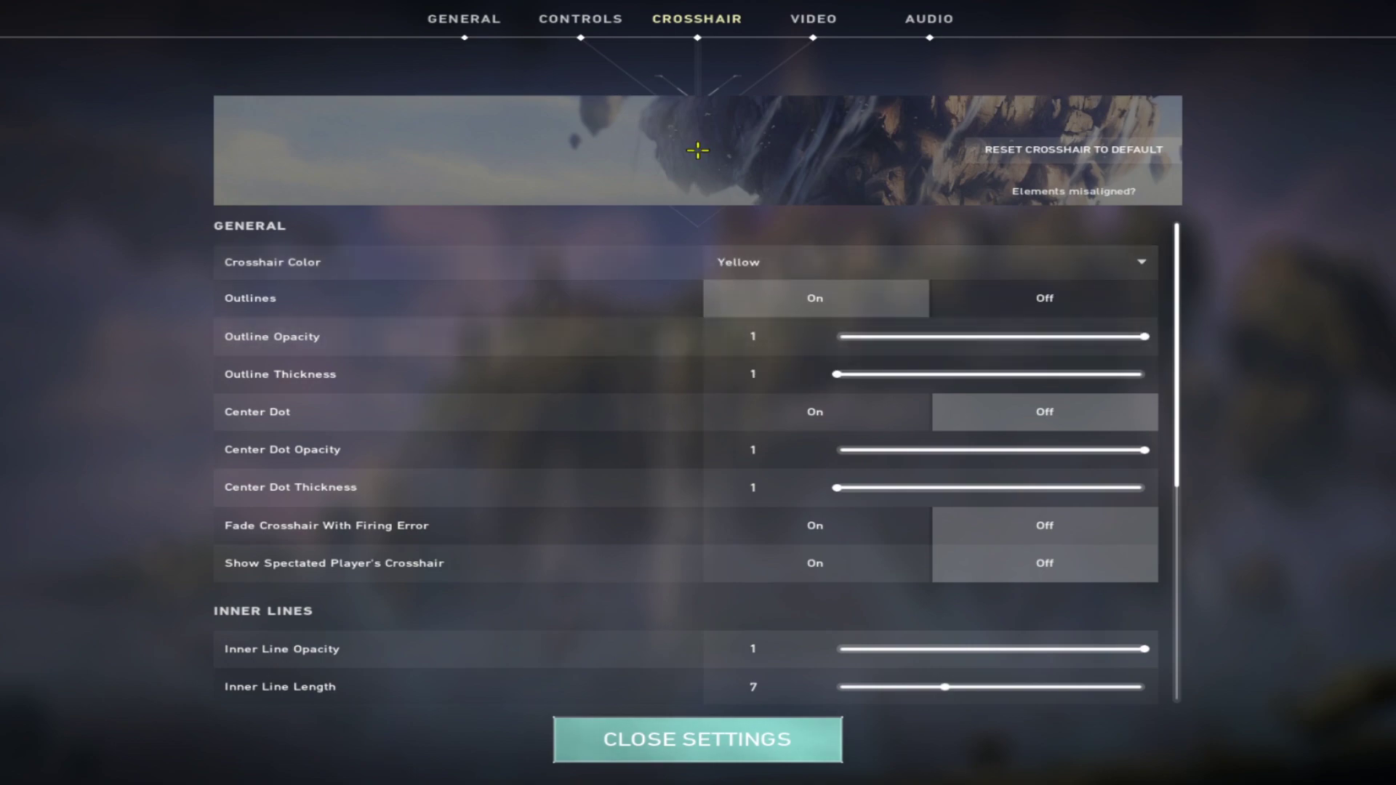
pyautogui.scroll(-5, 686, 466)
pyautogui.scroll(5, 686, 465)
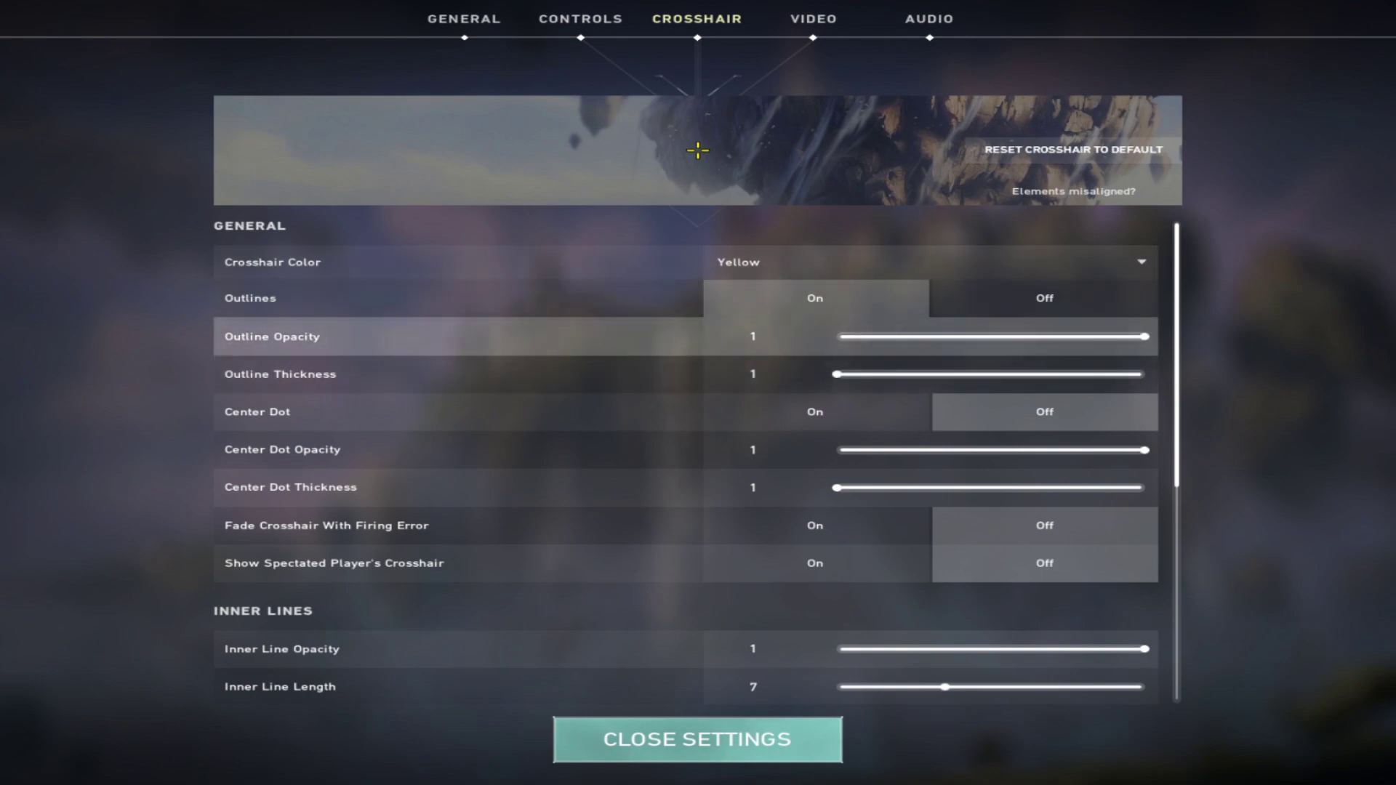
pyautogui.scroll(-5, 686, 466)
pyautogui.scroll(5, 686, 466)
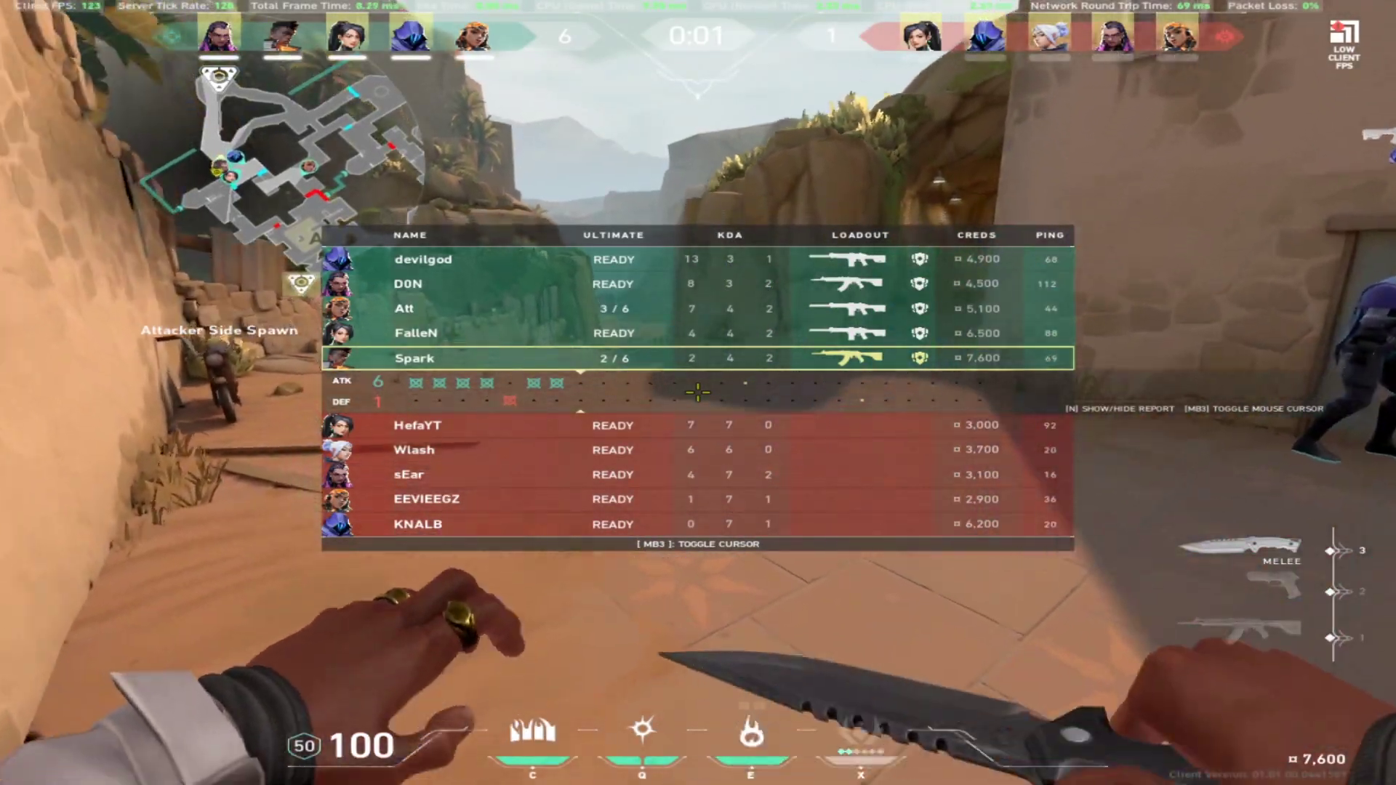
# Step: Check the scoreboard and cycle through the sidearm, rifle and knife at Attacker Side Spawn, ending with the knife
pyautogui.press('Tab')
pyautogui.press('2')
pyautogui.press('1')
pyautogui.press('3')
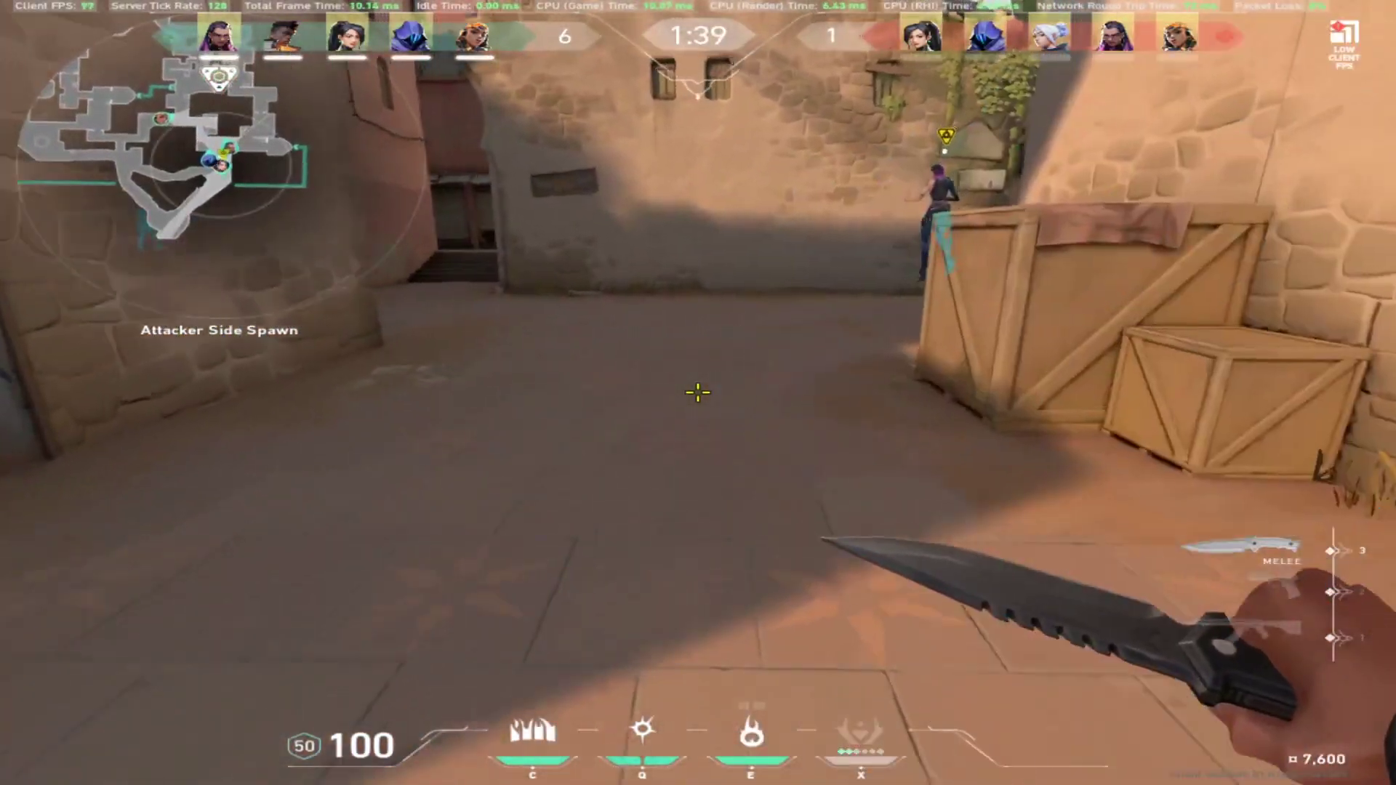
pyautogui.press('Tab')
# Step: Run through A Lobby with the knife, equip the Vandal, and advance along A Short to A Teleporter
pyautogui.press('w')
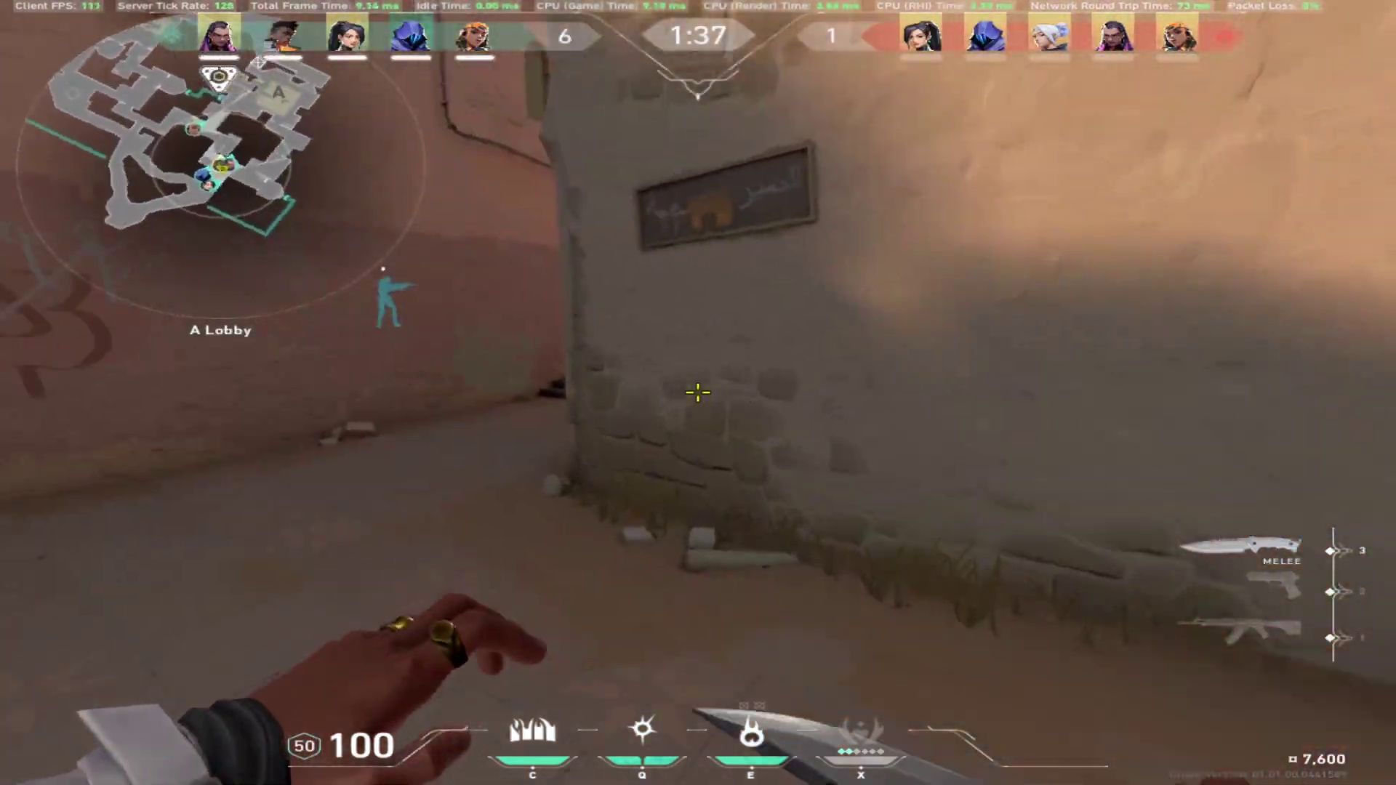
pyautogui.click(698, 393)
pyautogui.press('1')
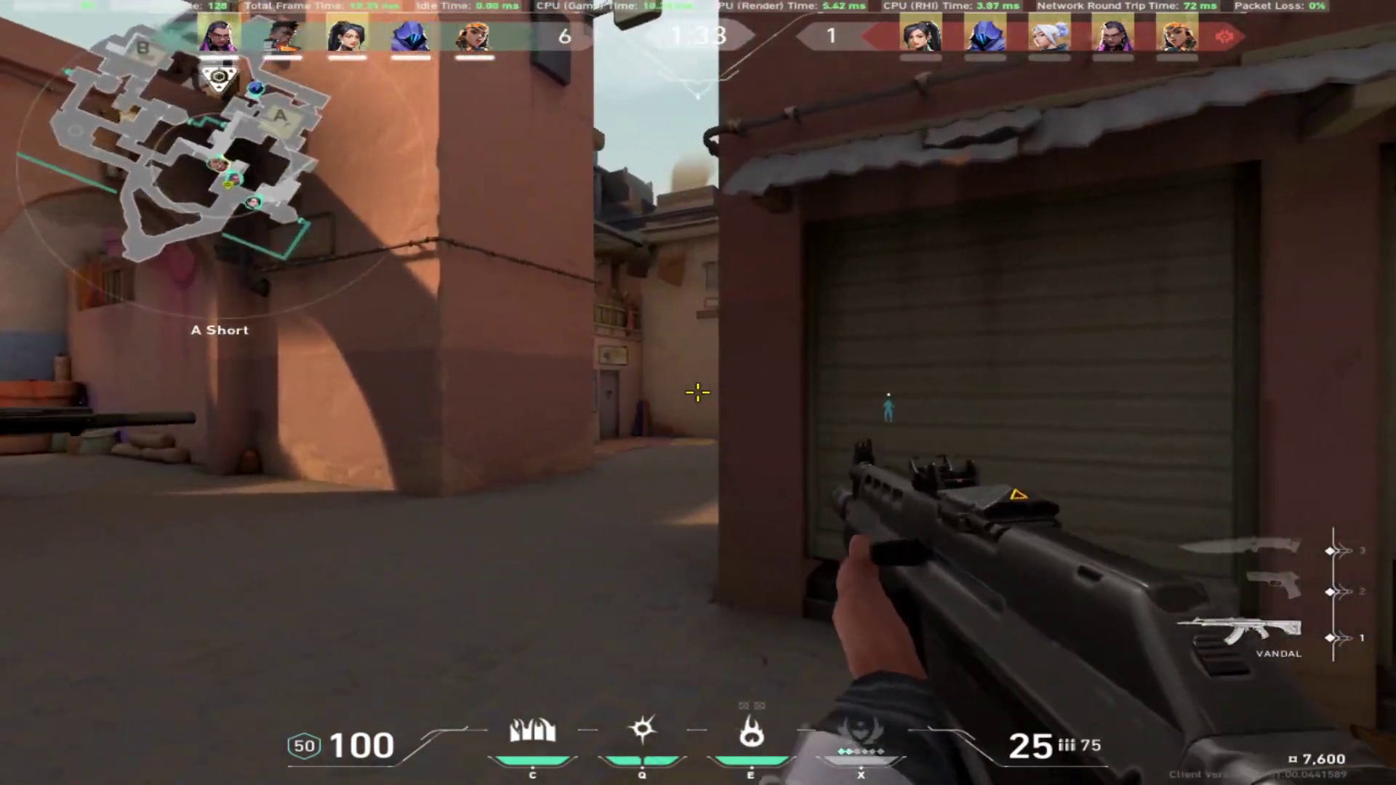
pyautogui.press('w')
pyautogui.press('a')
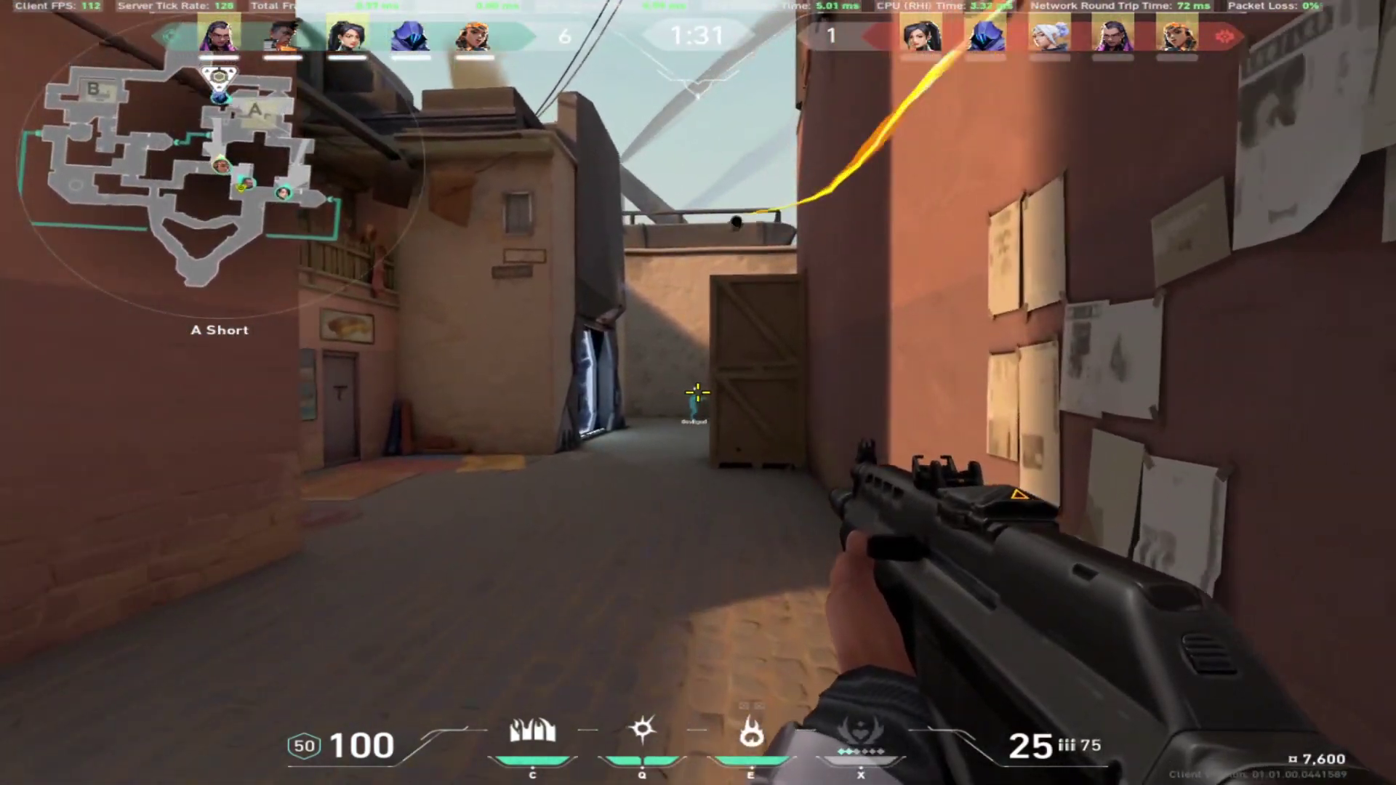
pyautogui.press('w')
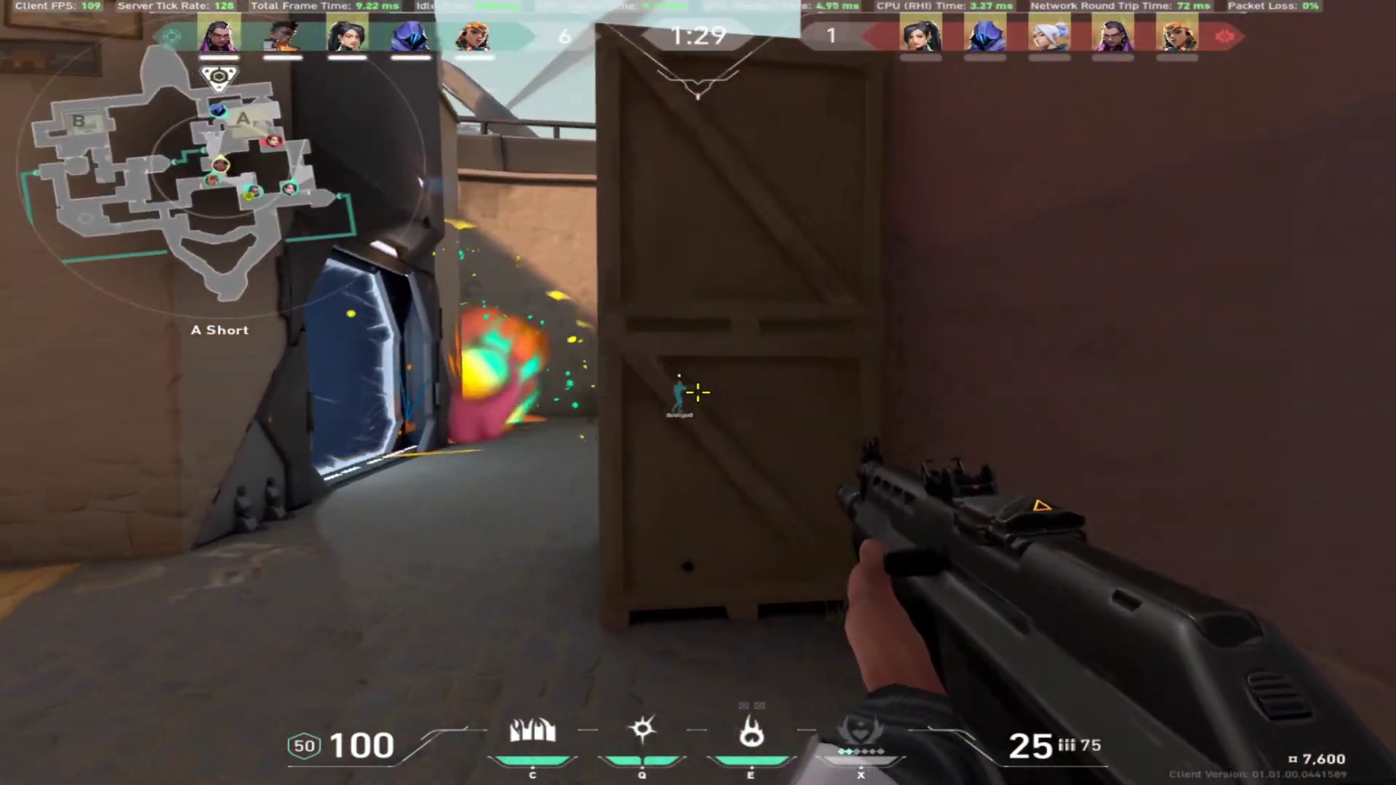
pyautogui.press('w')
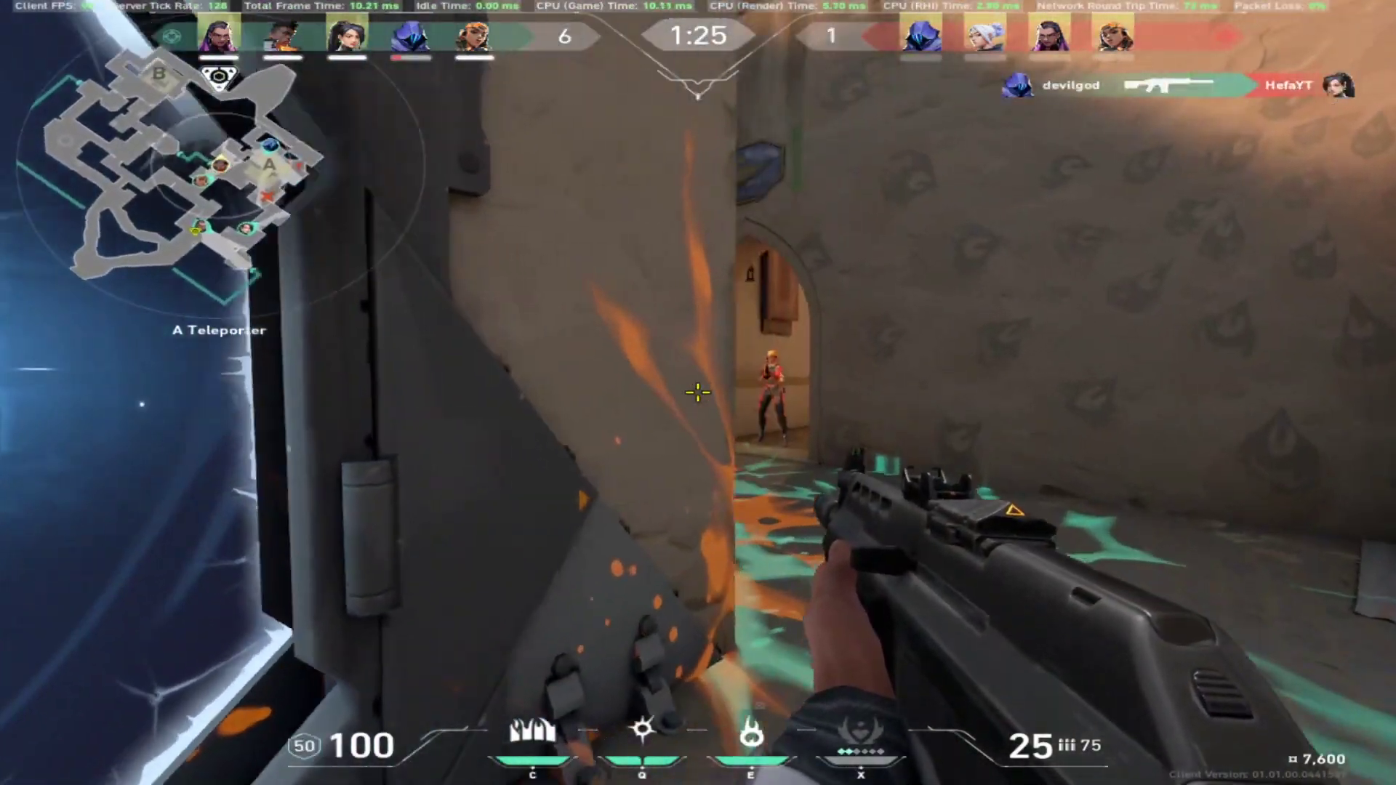
# Step: Shoot the enemy in the archway with the Vandal and continue firing while entering A Site
pyautogui.click(698, 393)
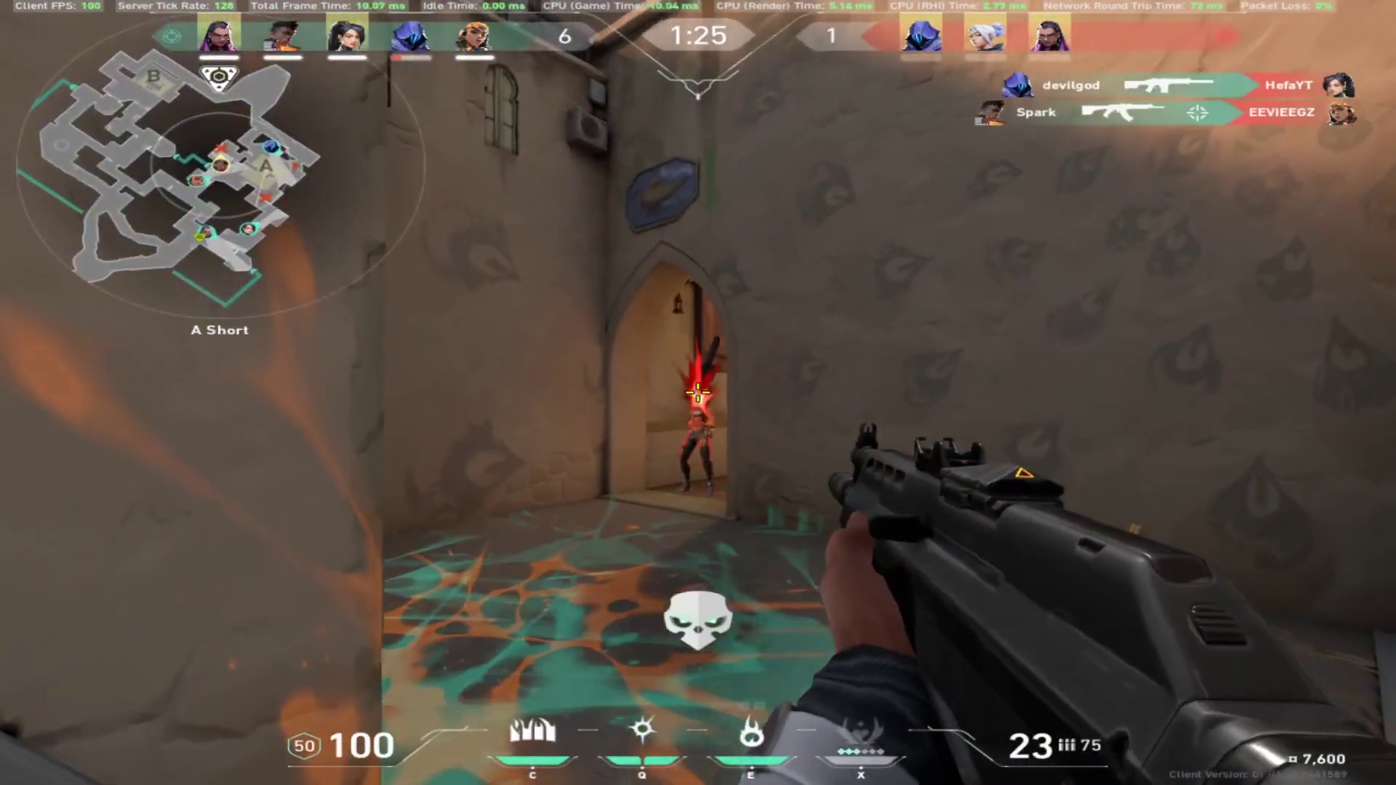
pyautogui.click(698, 393)
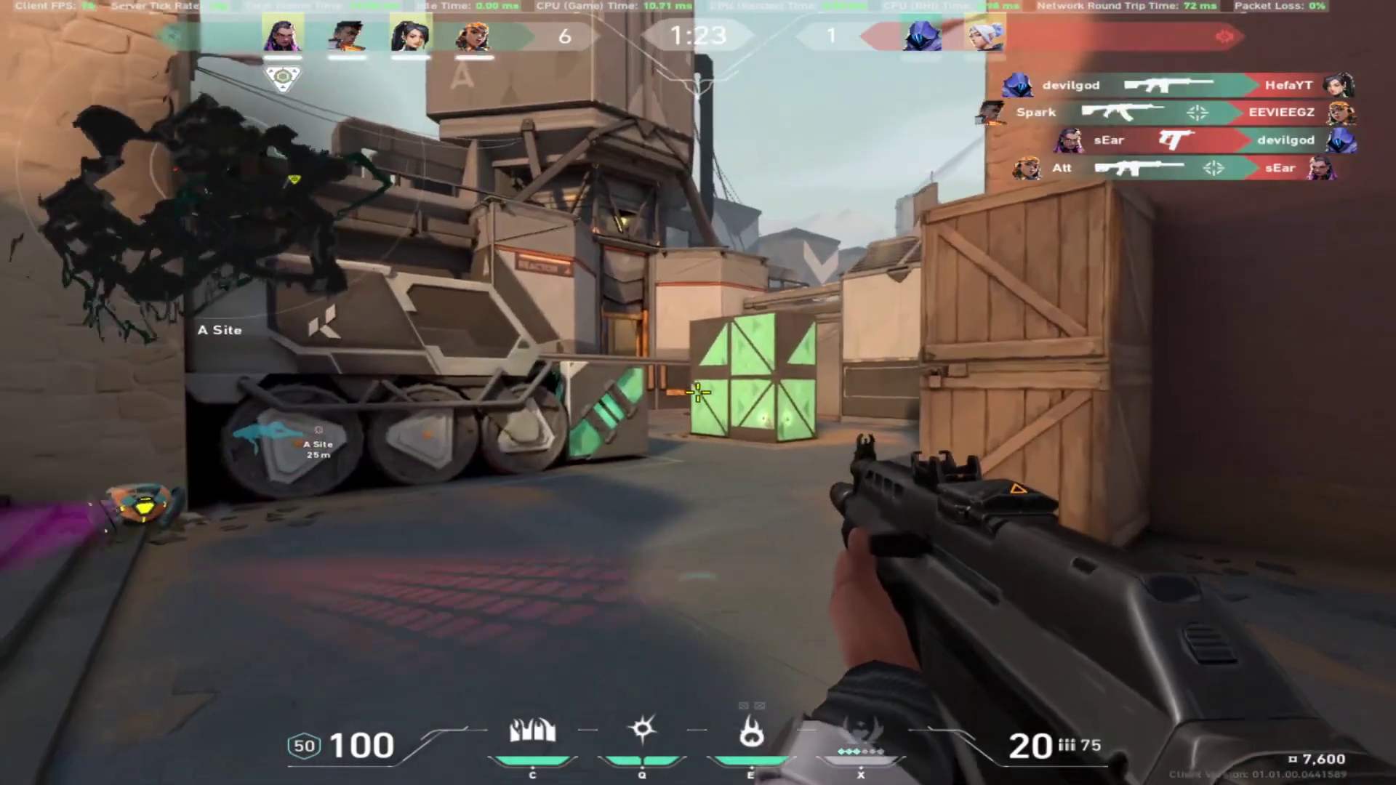
pyautogui.click(698, 392)
pyautogui.click(698, 393)
pyautogui.click(698, 393)
pyautogui.click(698, 392)
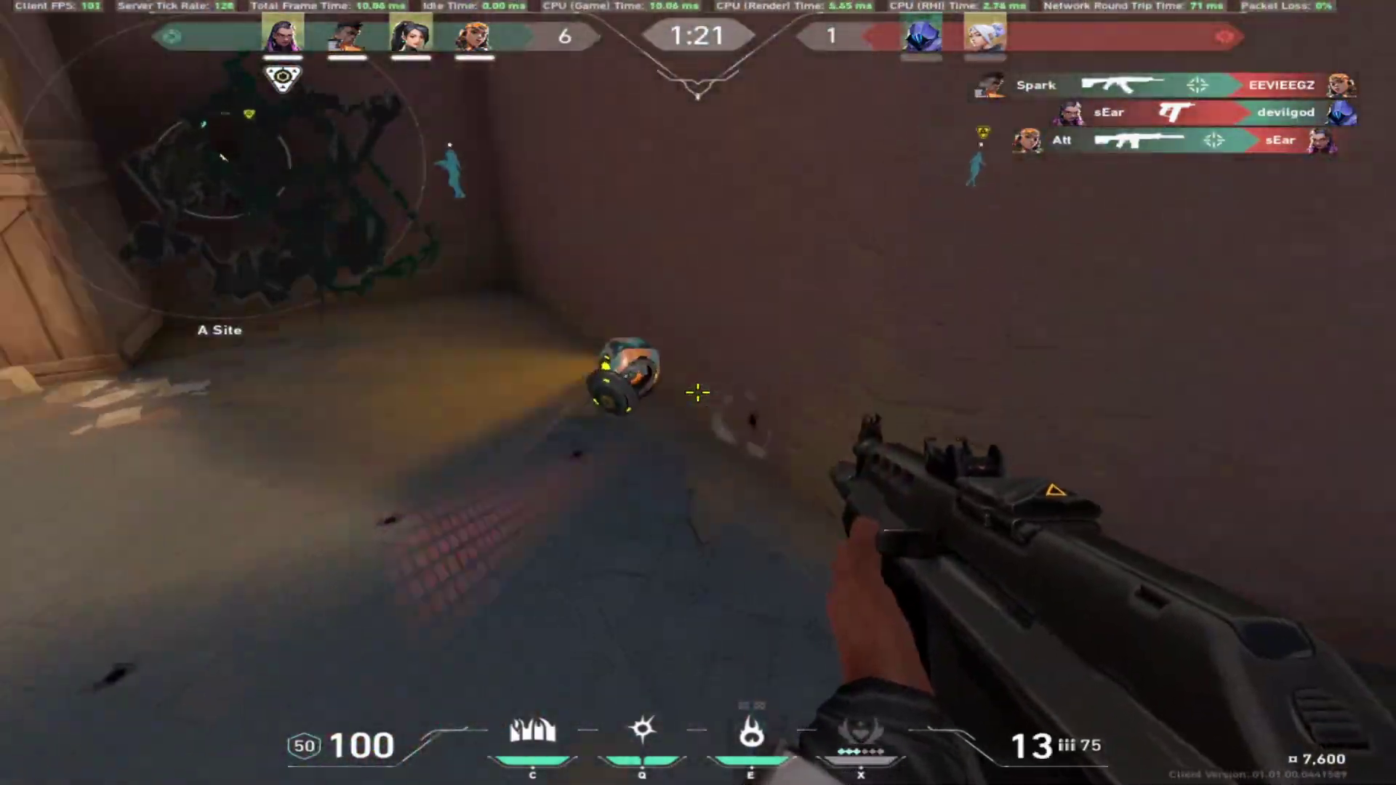
# Step: Advance across A Site past the parked vehicle to the stacked green crates
pyautogui.press('w')
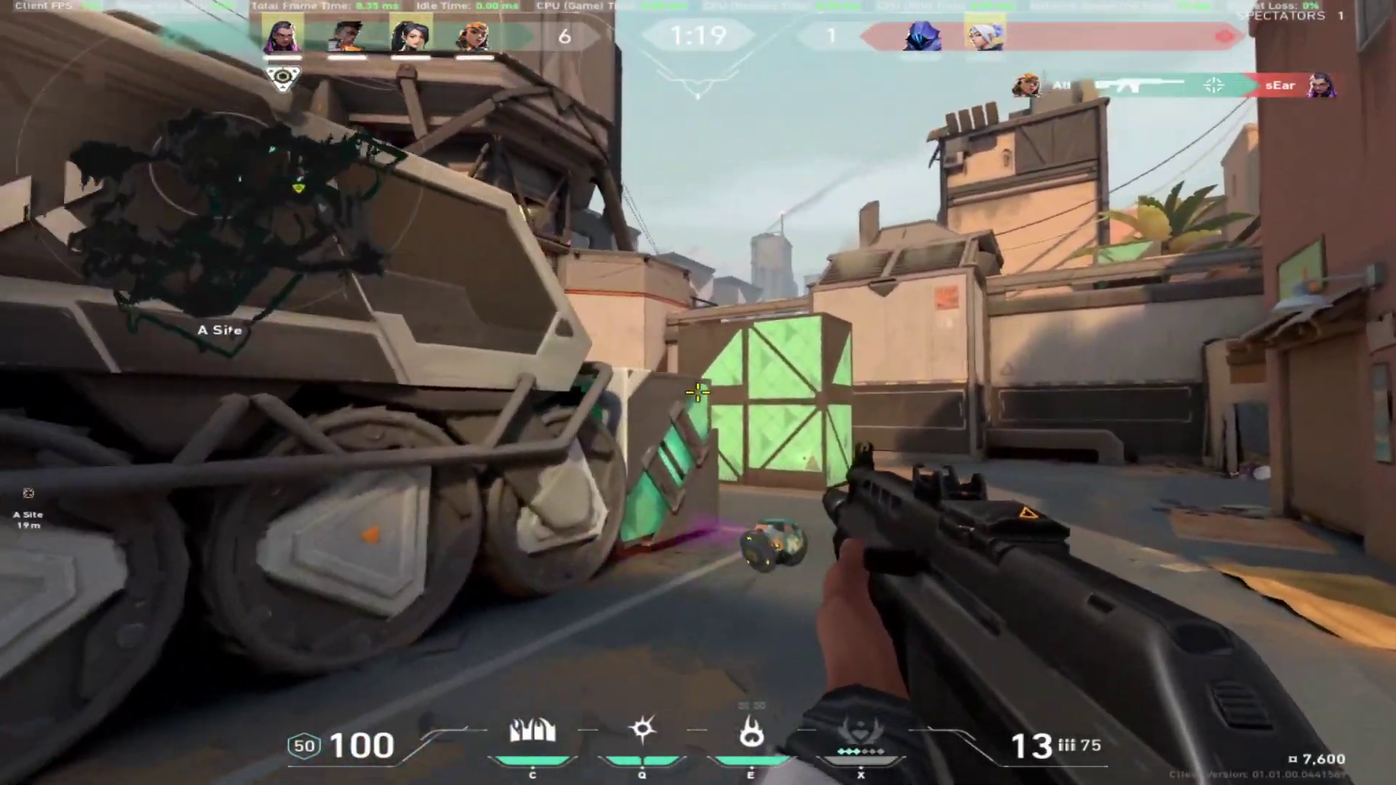
pyautogui.press('w')
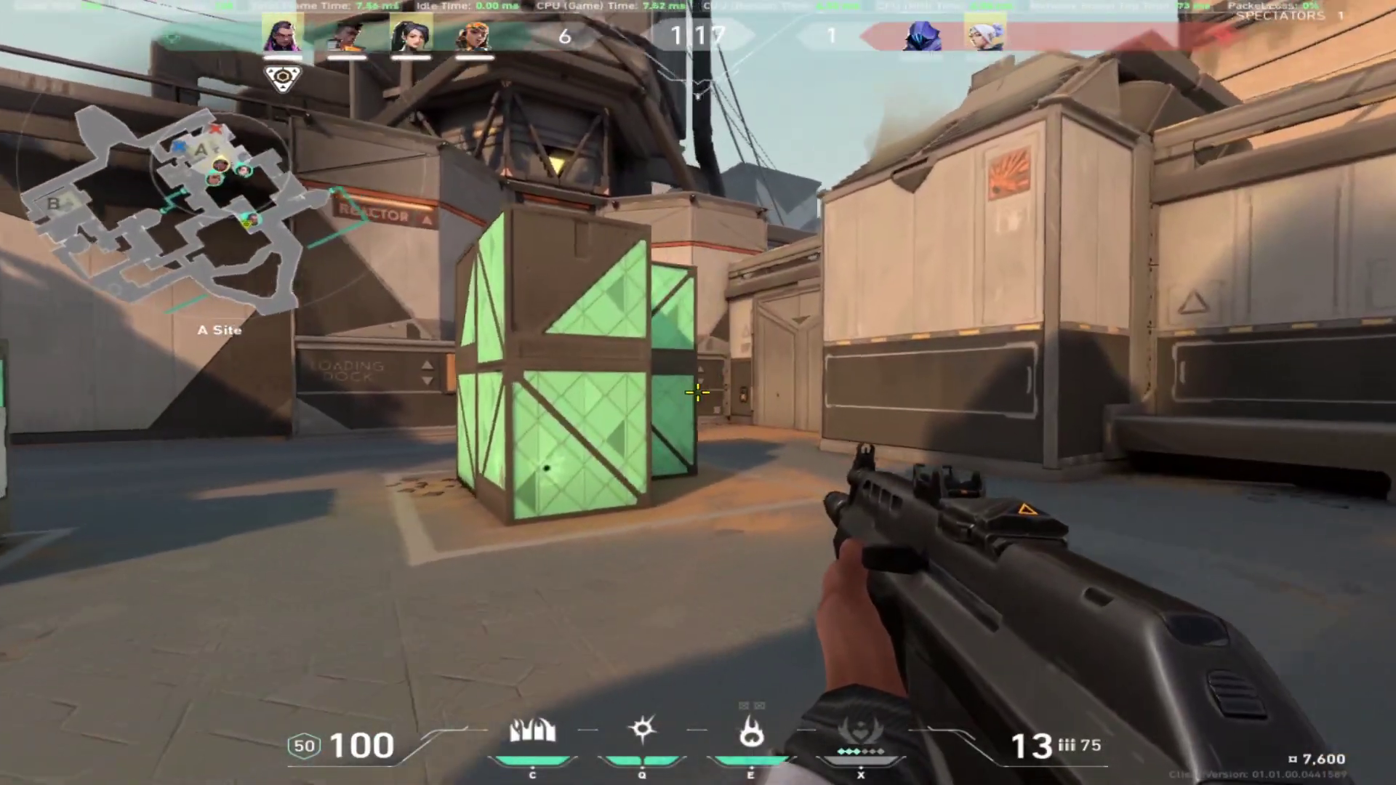
pyautogui.press('w')
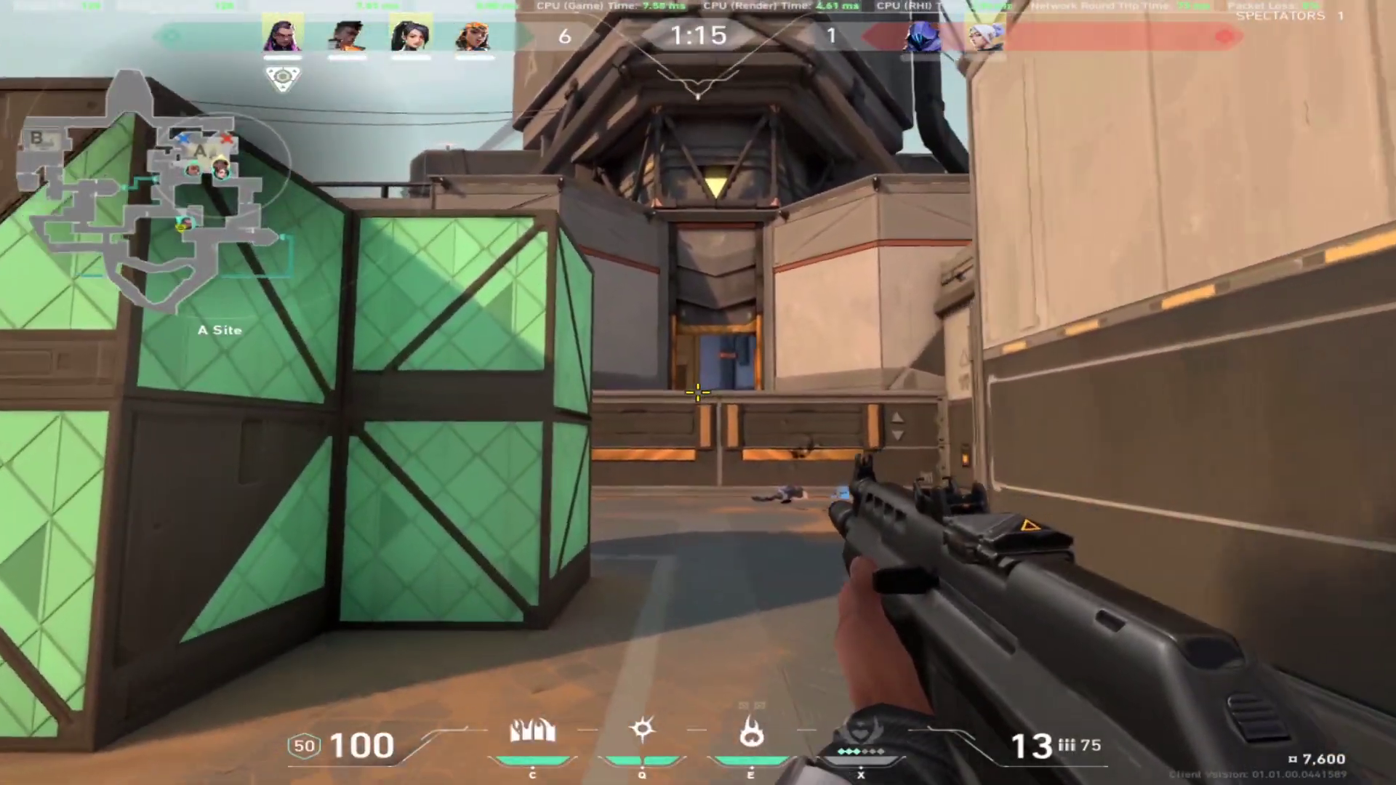
pyautogui.press('w')
pyautogui.press('a')
pyautogui.press('d')
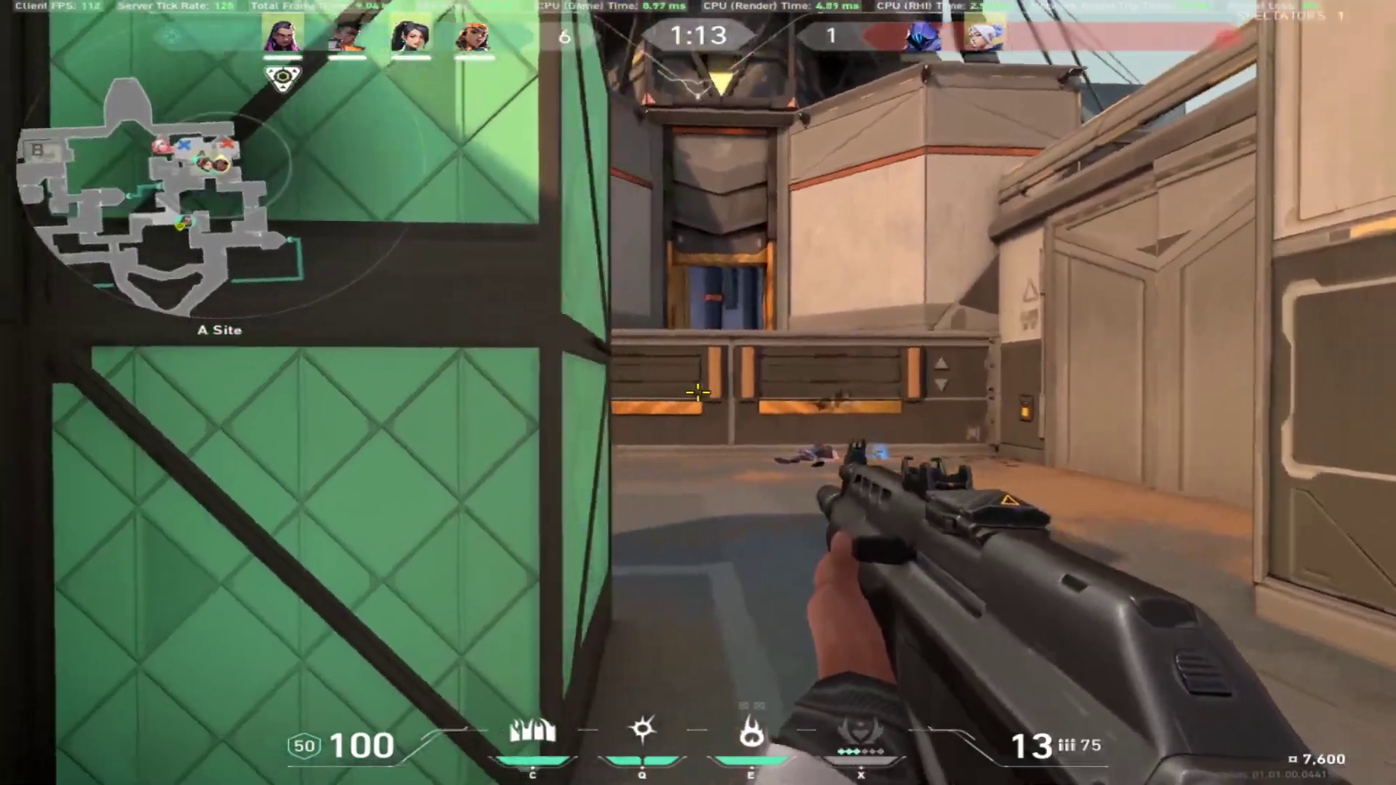
# Step: Peek past the green crates toward the reactor, and fall back behind the stone wall on A Site
pyautogui.press('d')
pyautogui.press('w')
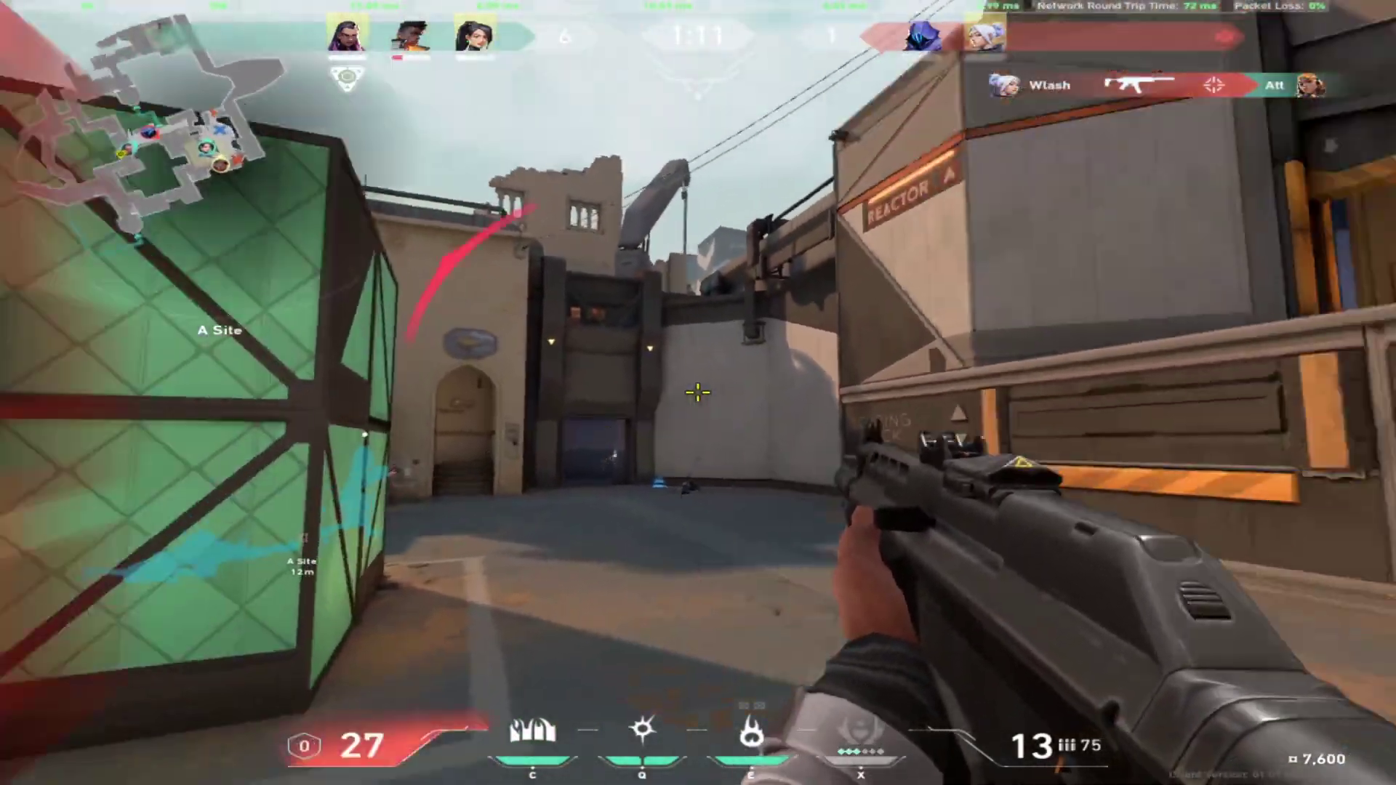
pyautogui.press('a')
pyautogui.press('s')
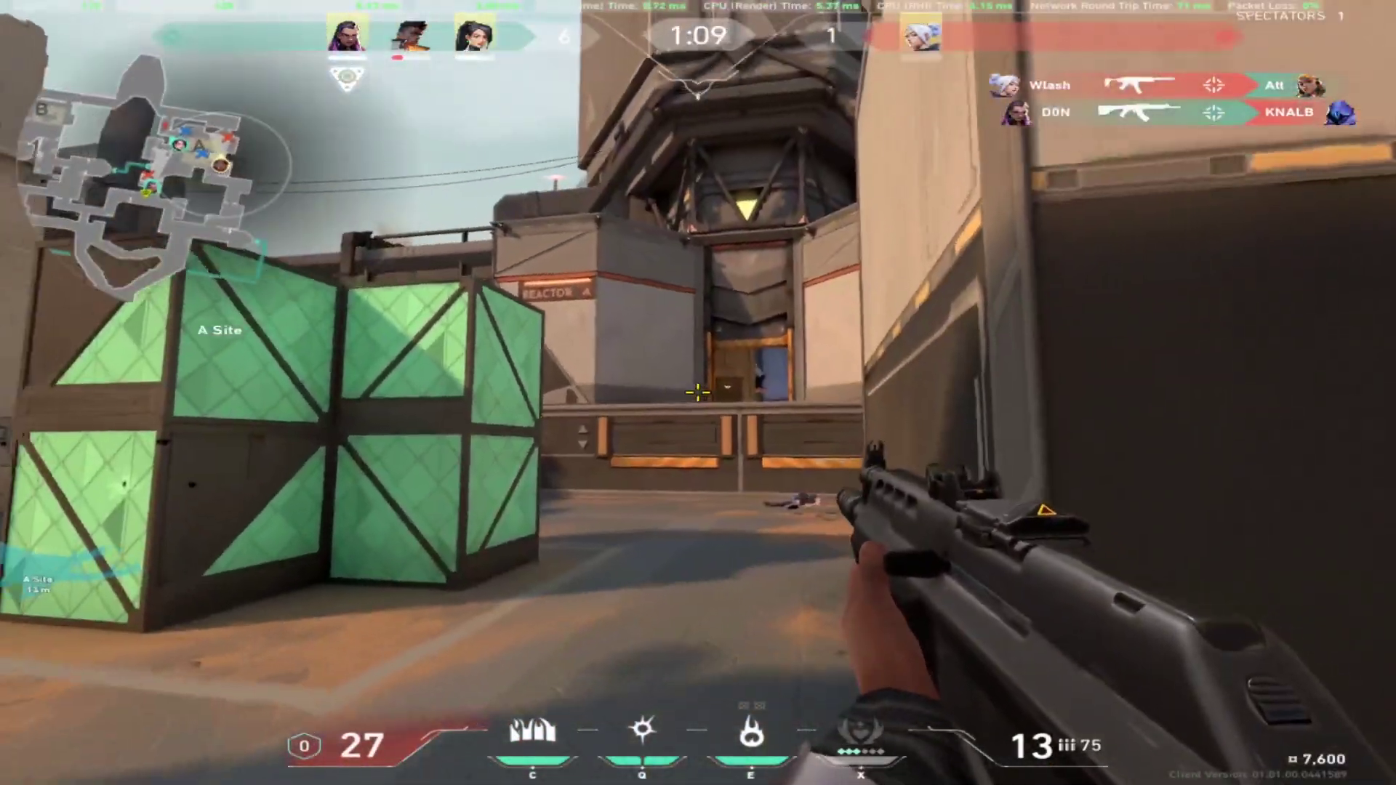
pyautogui.press('s')
pyautogui.press('a')
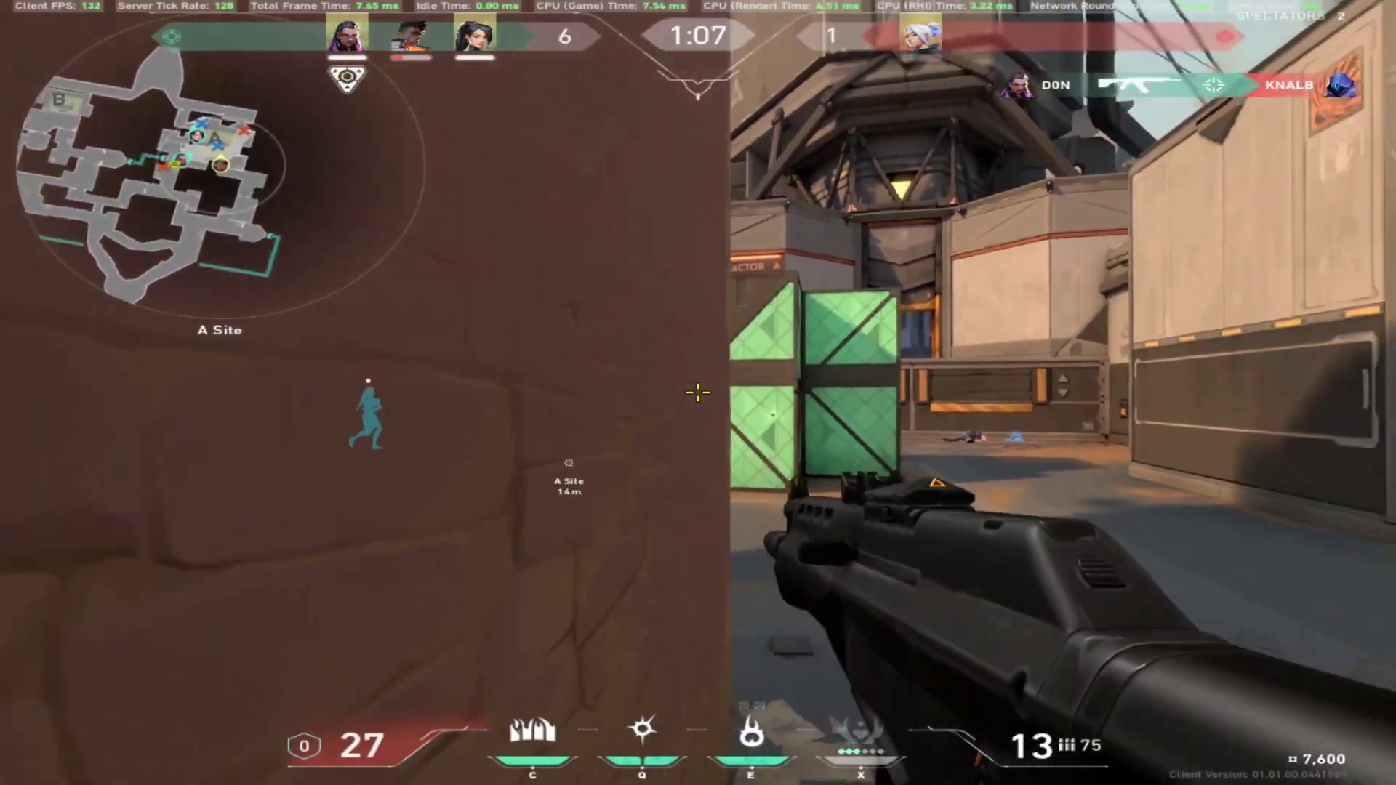
# Step: Switch from the Vandal to the Classic and peek around the stone wall toward the green crates
pyautogui.press('y')
pyautogui.press('w')
pyautogui.press('2')
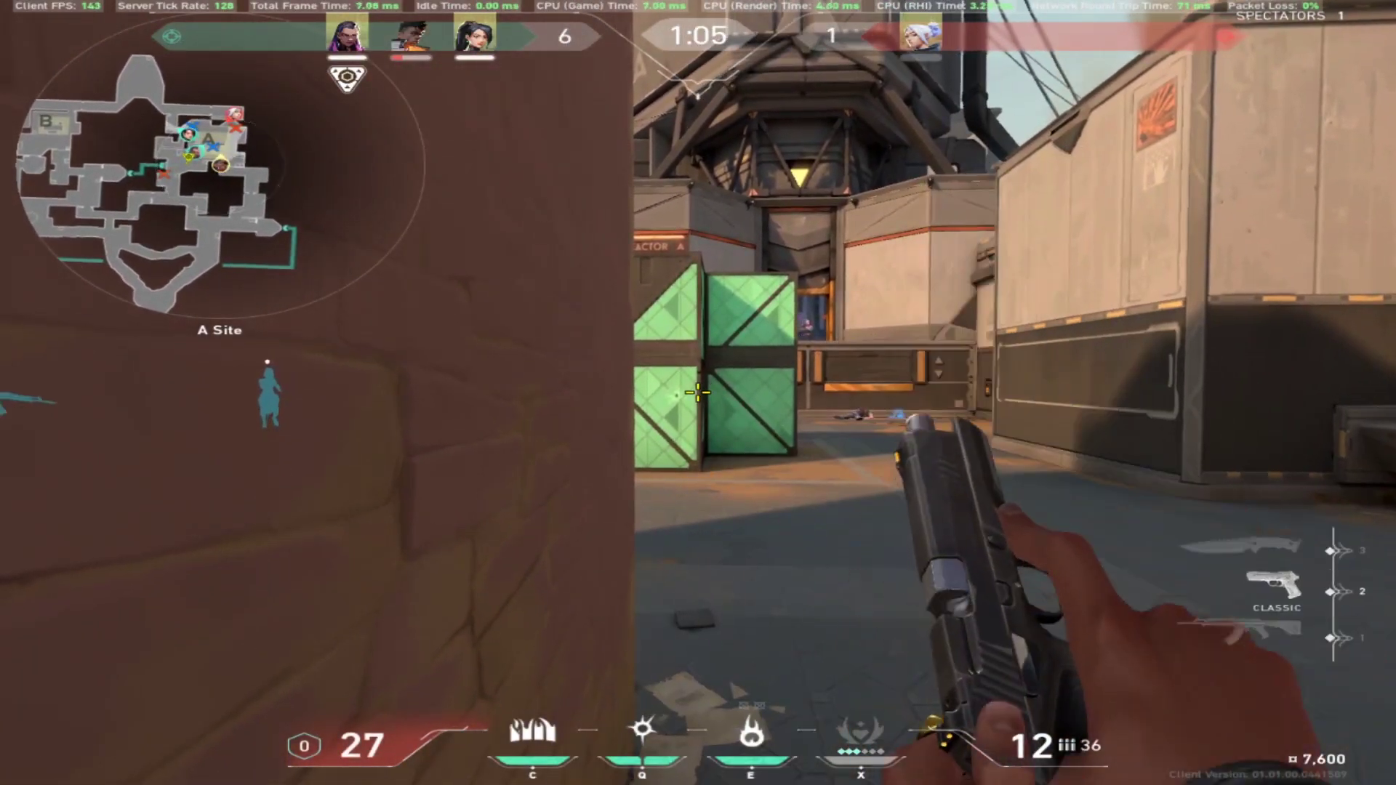
pyautogui.press('d')
pyautogui.click(697, 392)
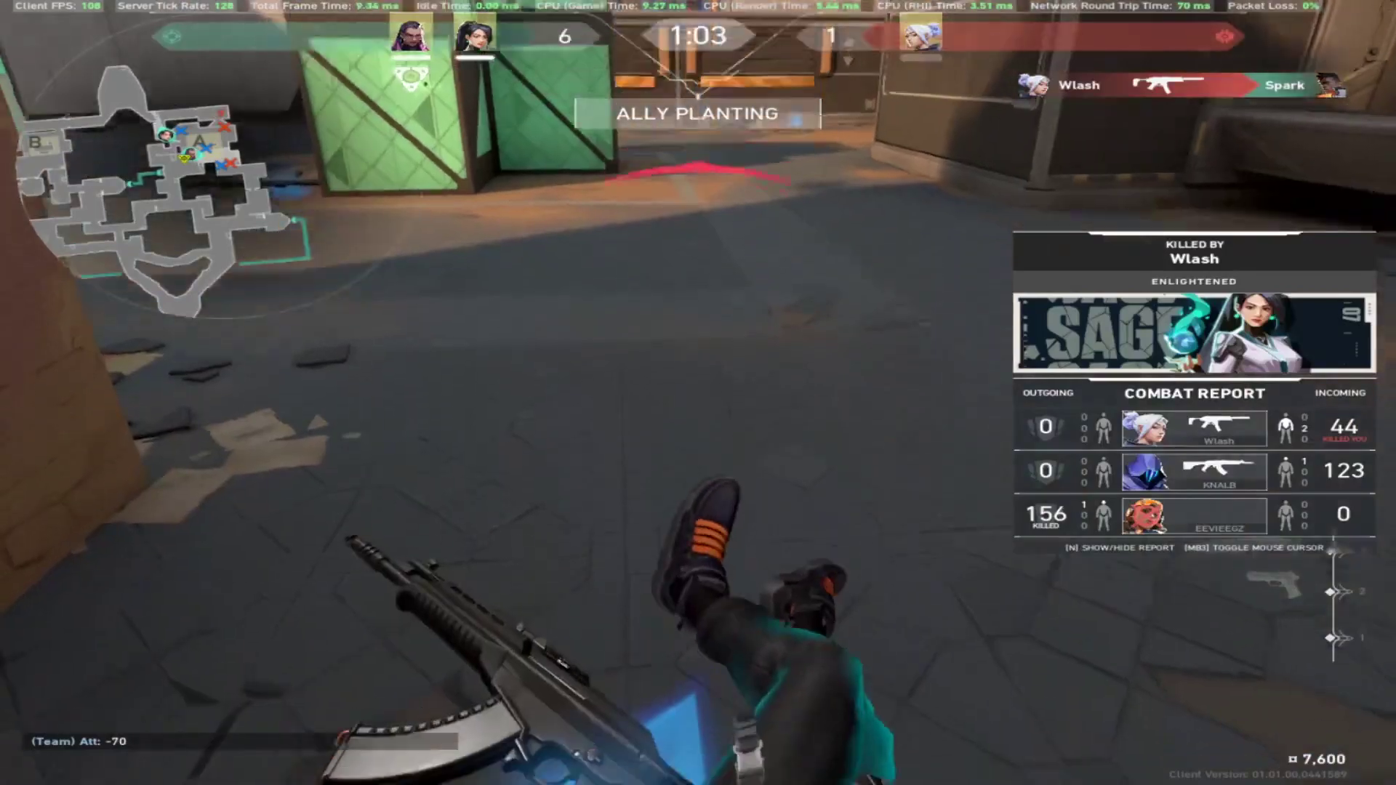